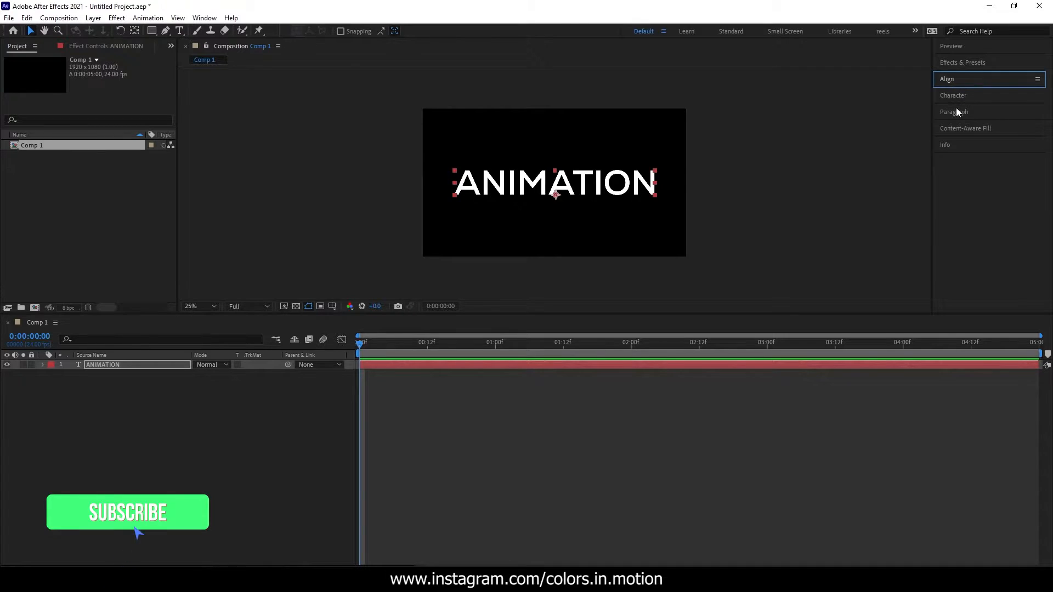
Apply faux bold and faux italic to the ANIMATION text layer
left_click(951, 94)
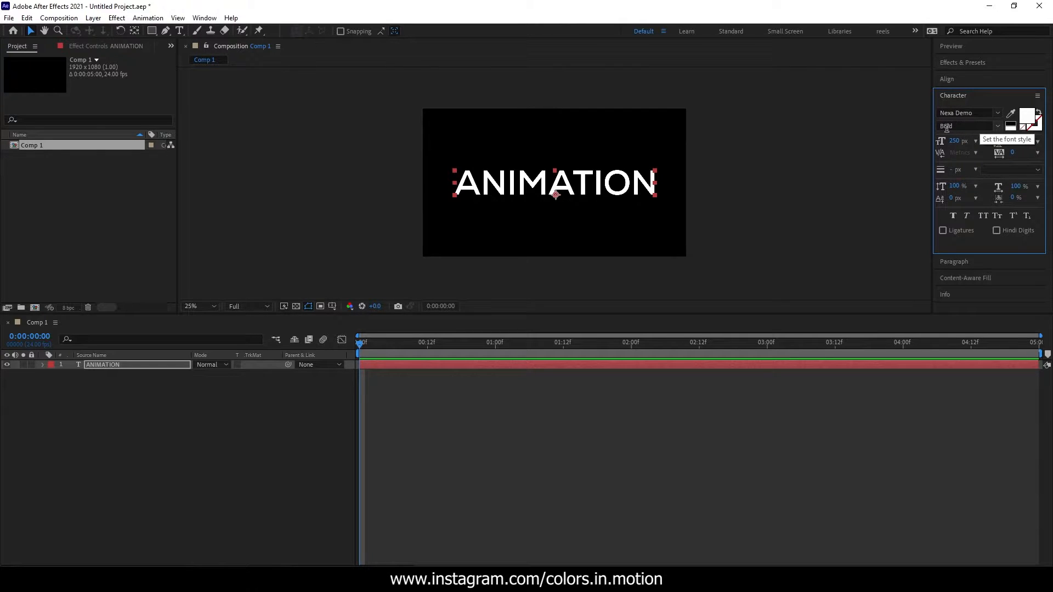
left_click(792, 151)
left_click(578, 179)
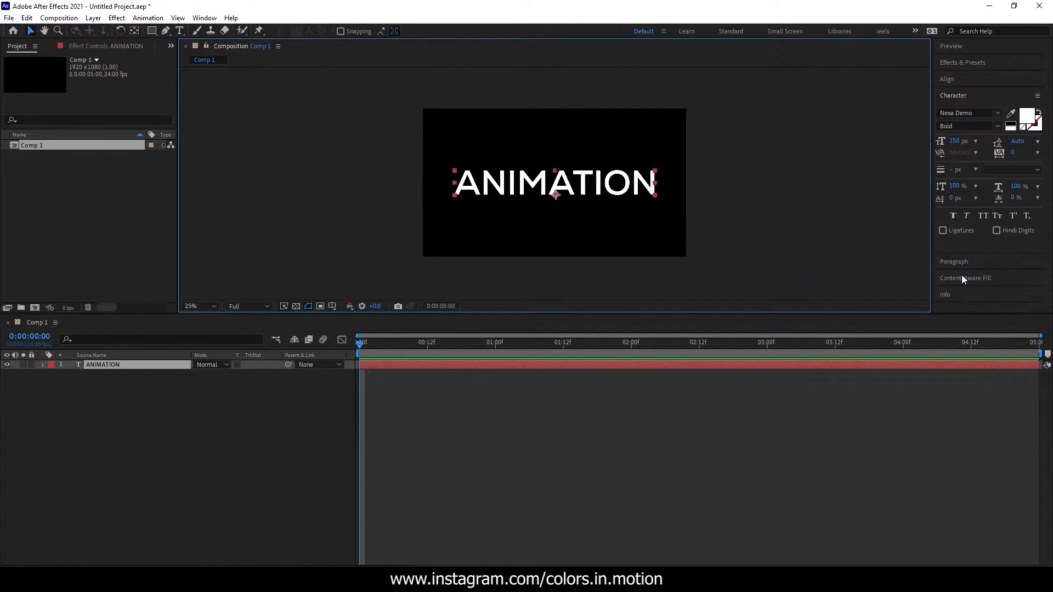
left_click(954, 215)
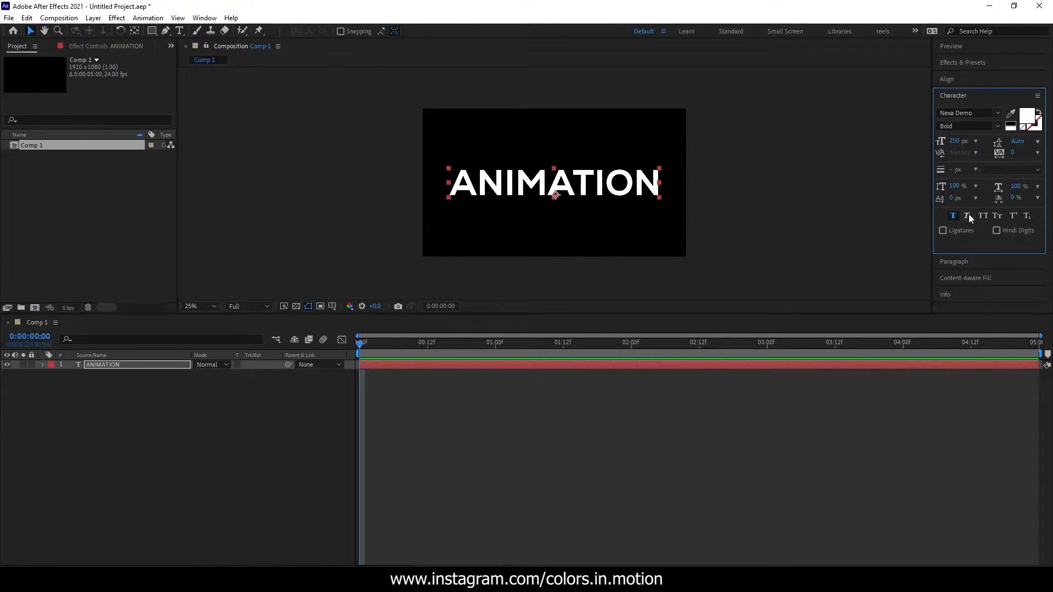
left_click(968, 215)
left_click(646, 209)
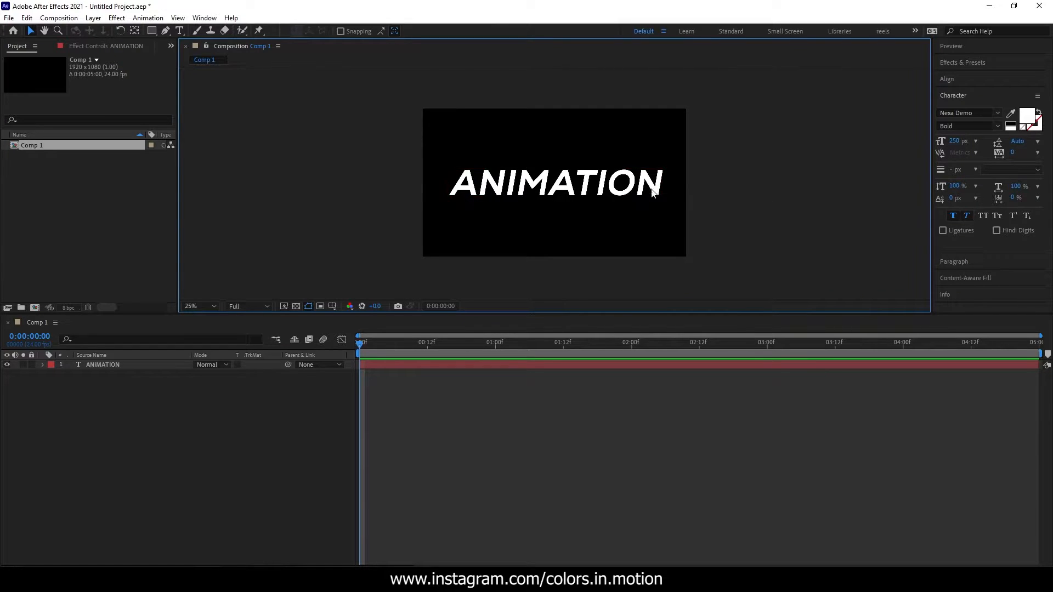
Pre-compose the ANIMATION text layer into a new composition named WORD, moving all attributes into it
left_click(661, 190)
right_click(123, 366)
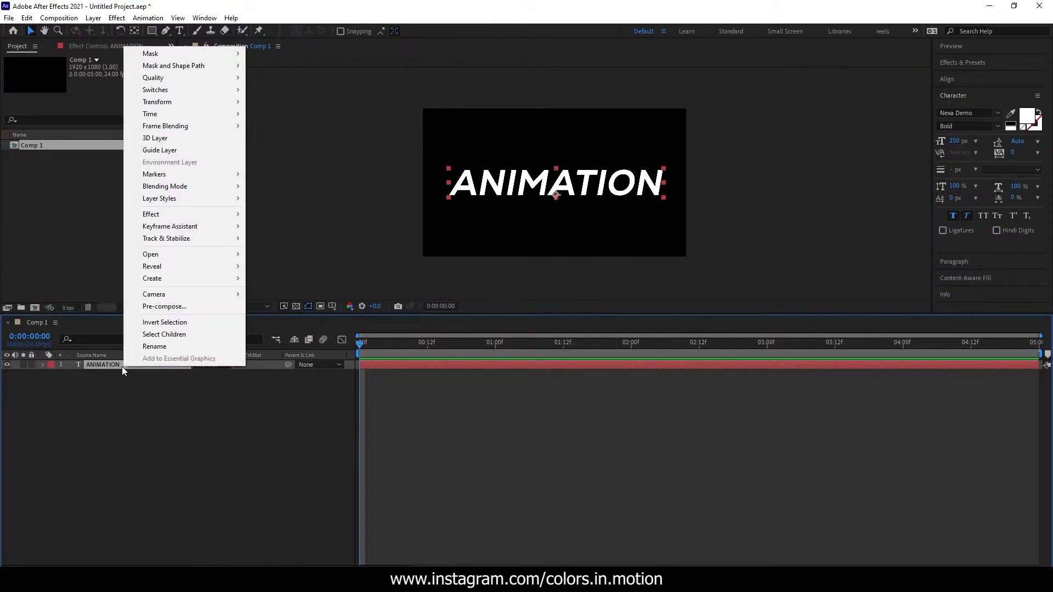
left_click(168, 307)
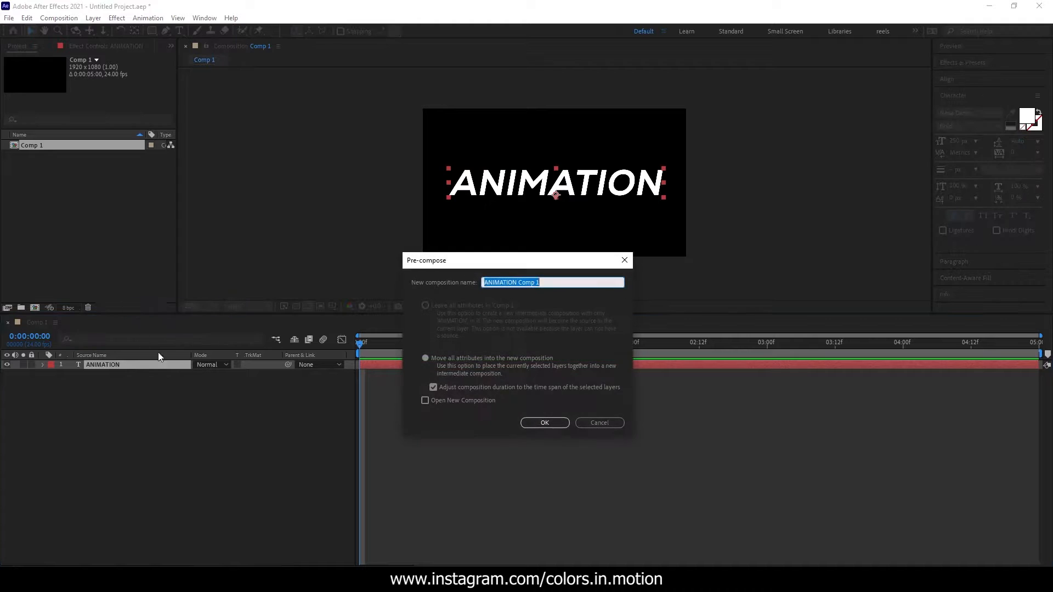
left_click_drag(548, 282, 406, 283)
type("WORD")
left_click(544, 423)
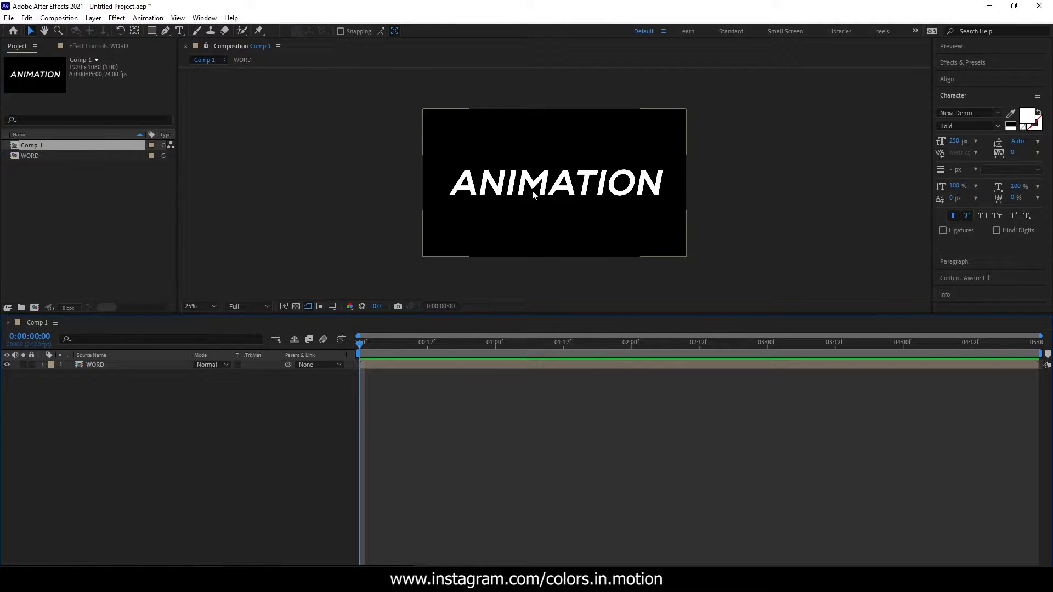
Draw a rectangular mask on the WORD layer covering the upper half of the text and extending past both sides of the frame
left_click(113, 364)
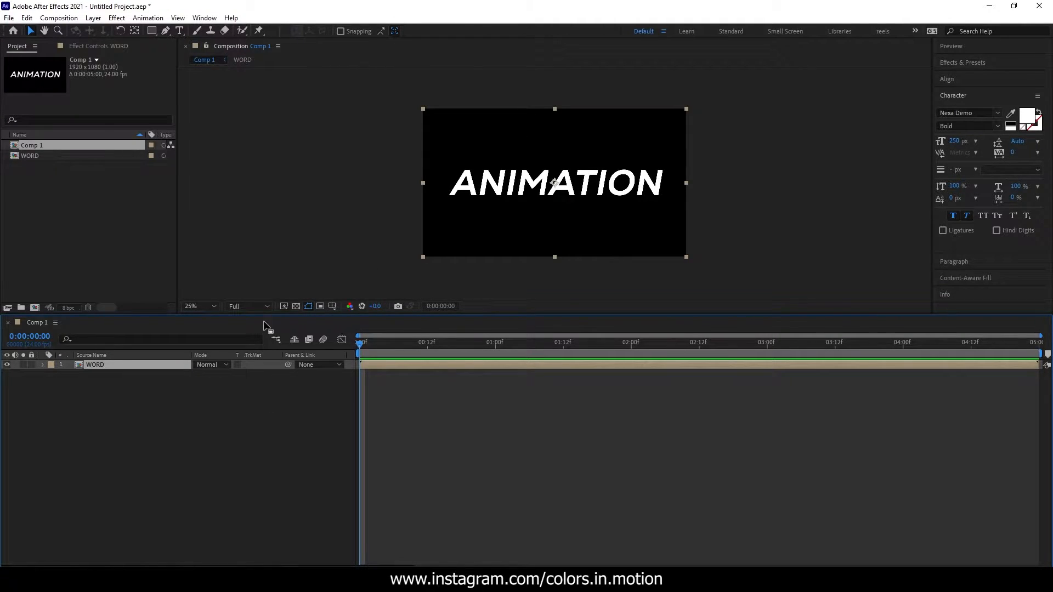
left_click(752, 198)
left_click(588, 195)
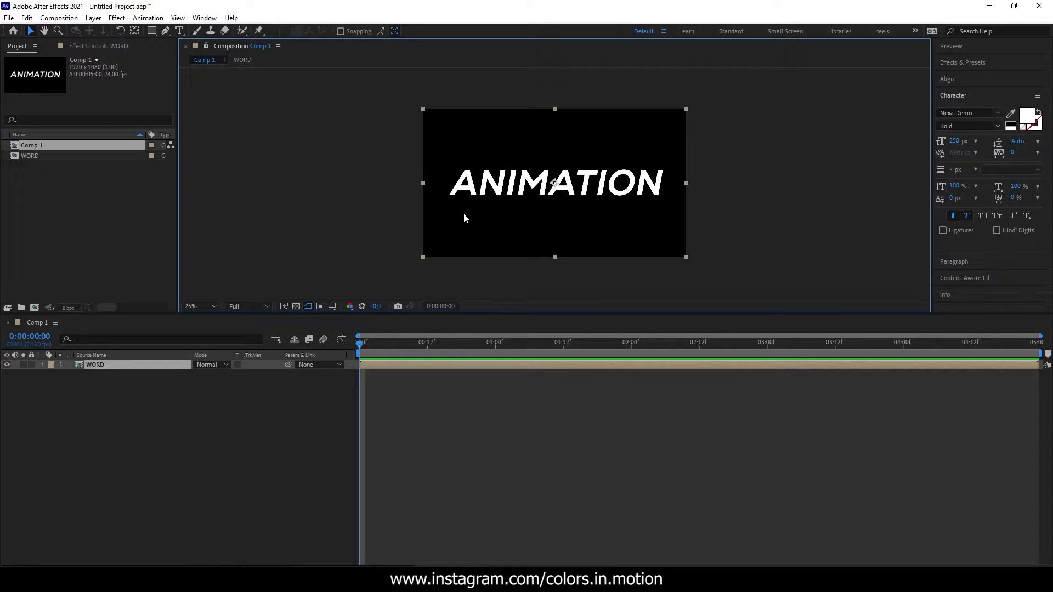
left_click(120, 367)
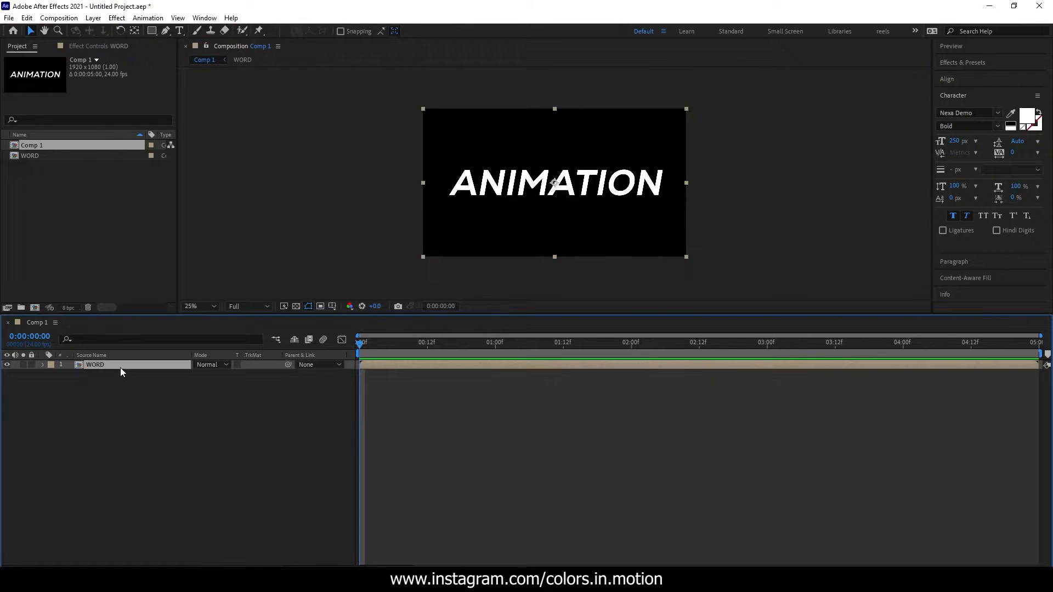
left_click(151, 30)
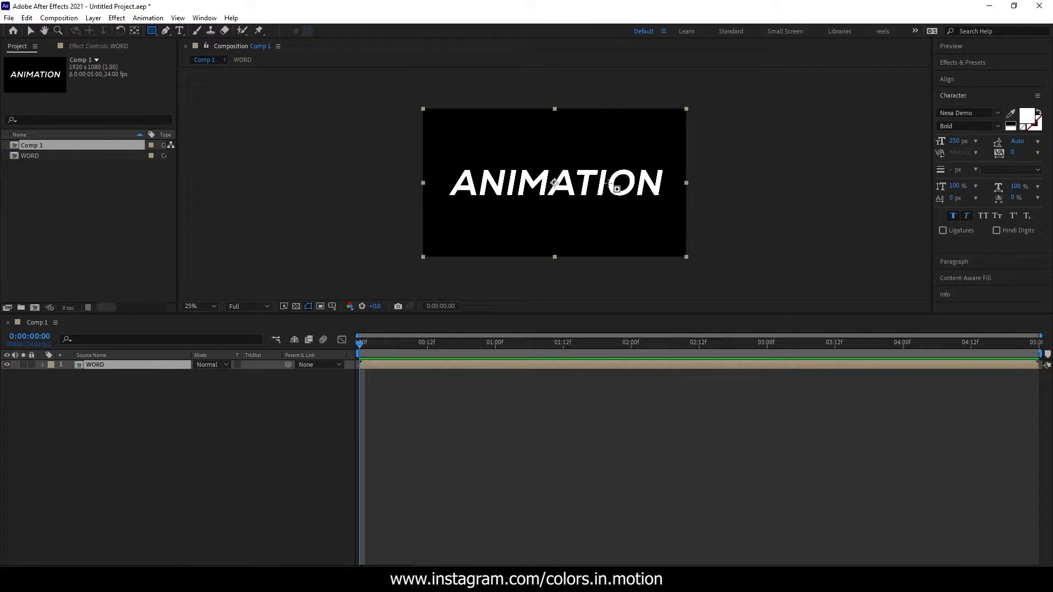
left_click_drag(387, 93, 730, 185)
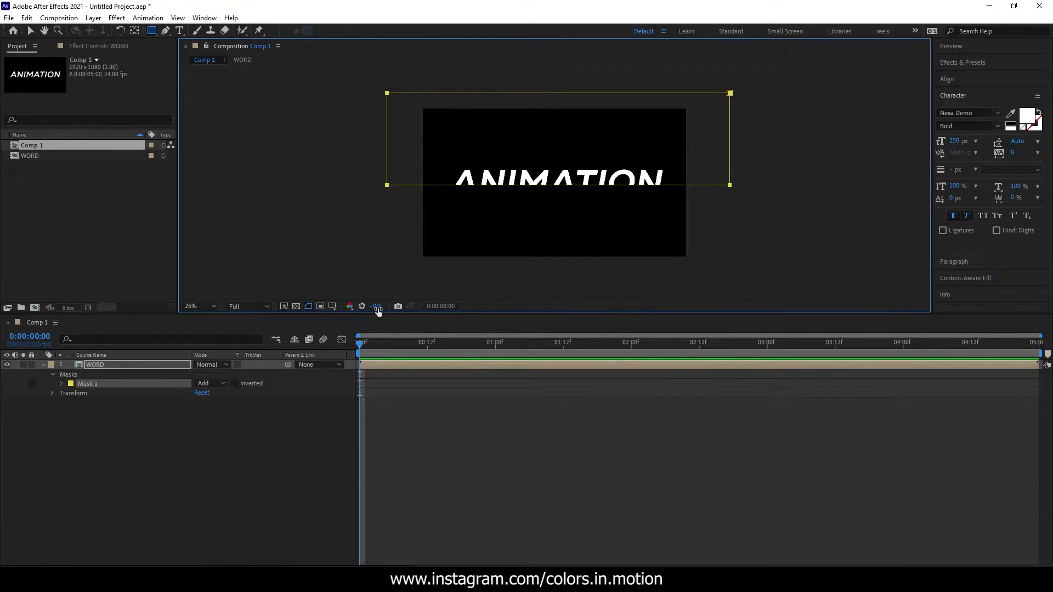
Show the Title/Action Safe guides and compare the mask's lower edge with the center mark of the frame
left_click(332, 308)
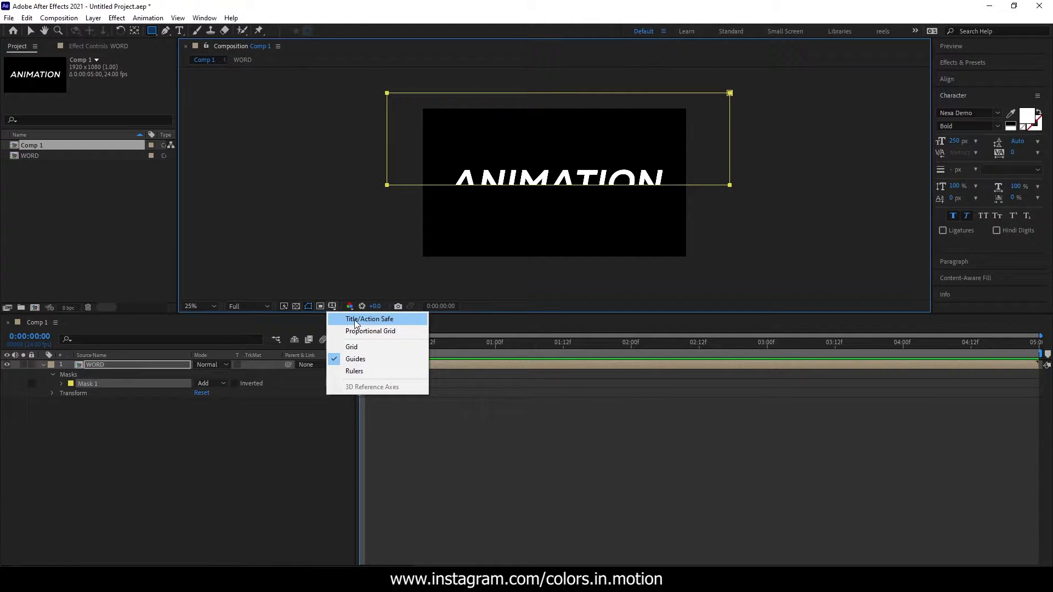
left_click(355, 320)
scroll(560, 203, "up", 2)
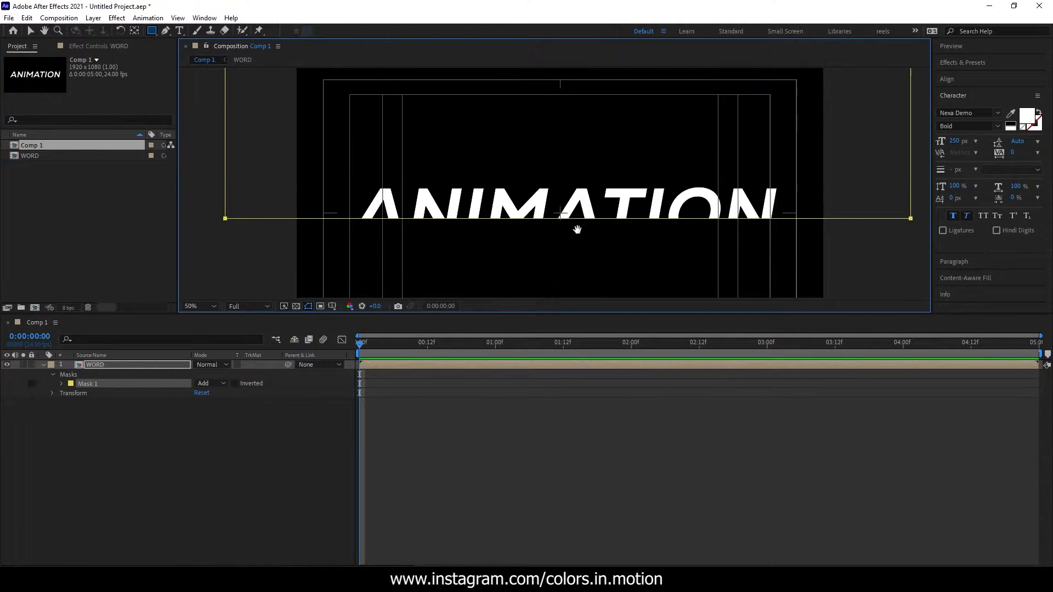
scroll(470, 150, "down", 2)
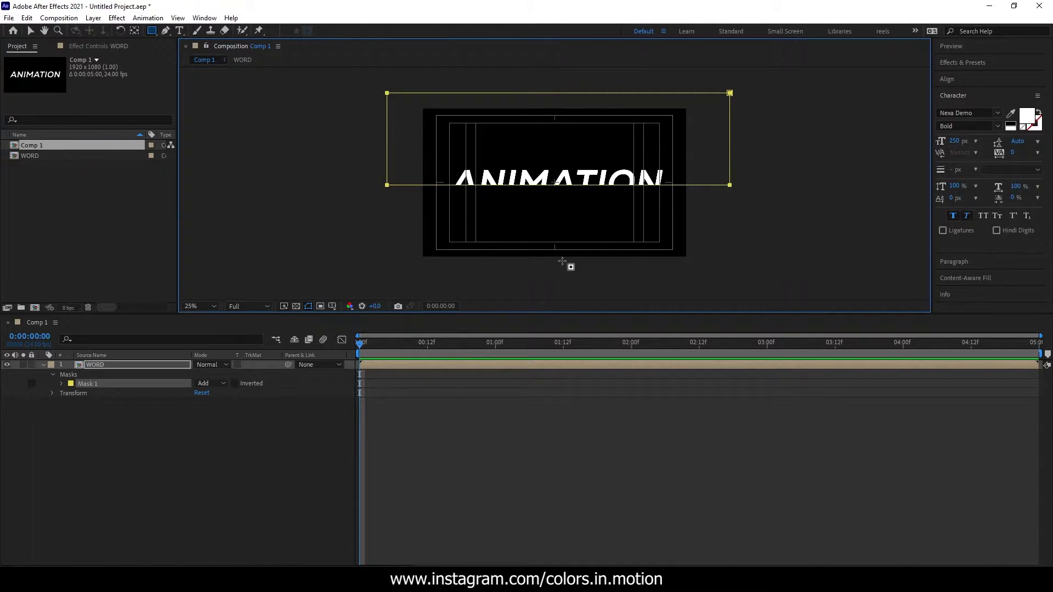
scroll(578, 157, "up", 3)
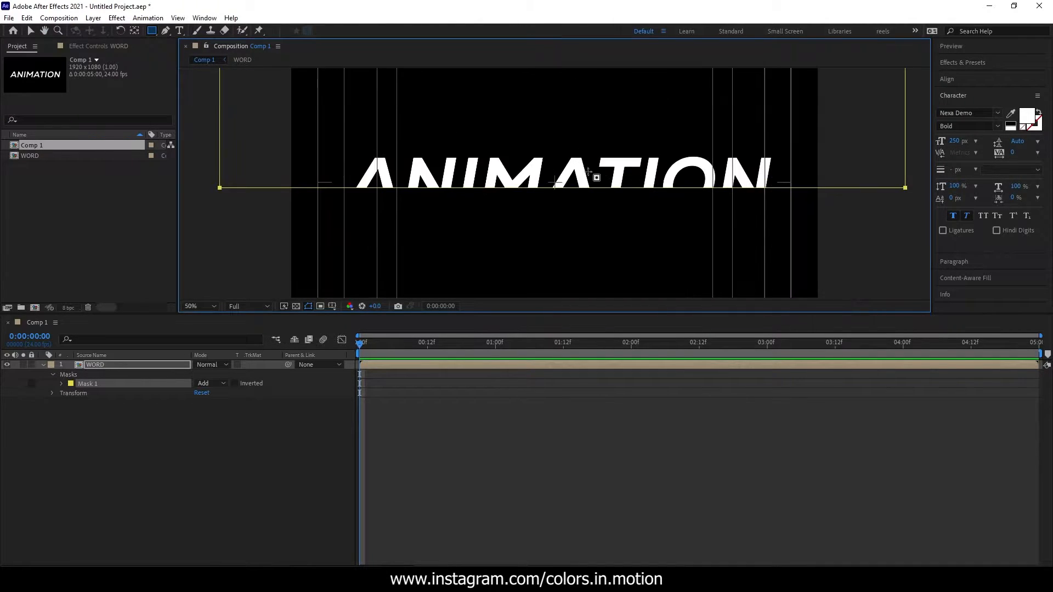
scroll(607, 202, "down", 3)
scroll(613, 207, "up", 2)
scroll(598, 193, "up", 2)
left_click_drag(556, 183, 568, 213)
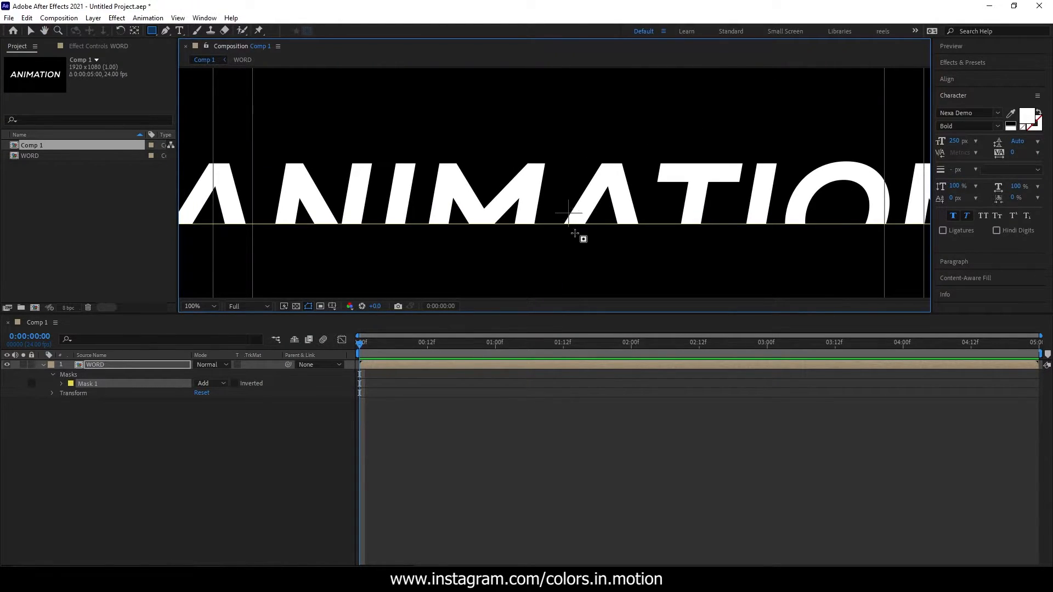
scroll(591, 217, "down", 2)
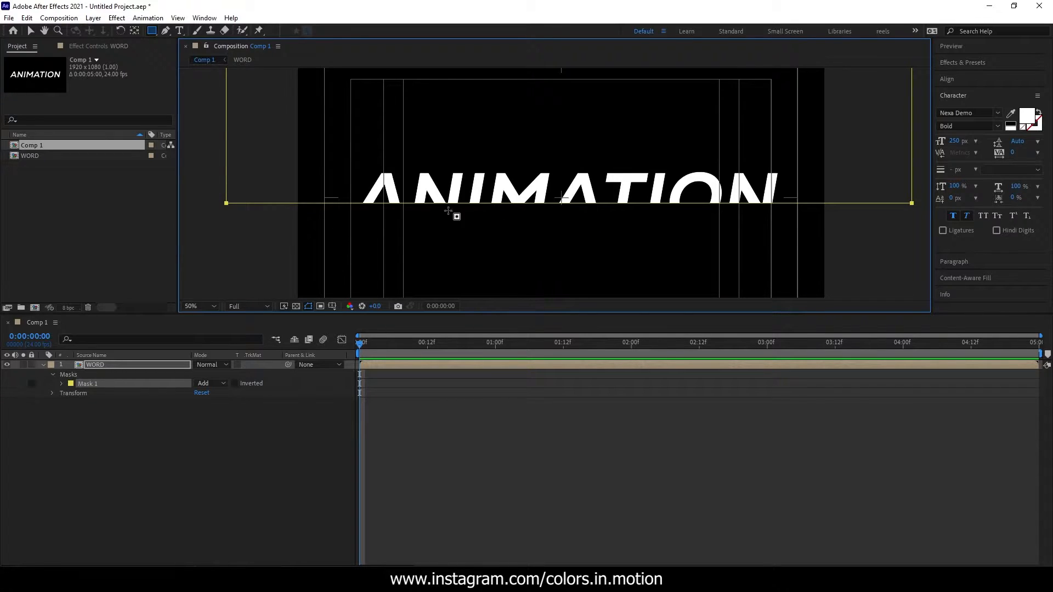
Move the mask's two lower corner points up so the bottom edge lies on the composition's horizontal center line
left_click(32, 31)
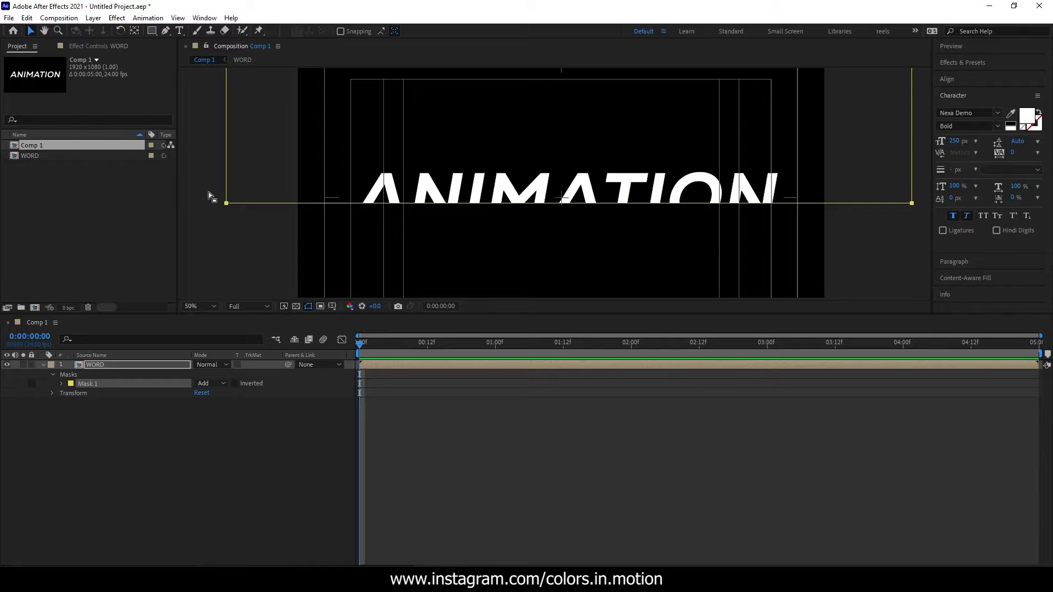
left_click_drag(205, 190, 255, 222)
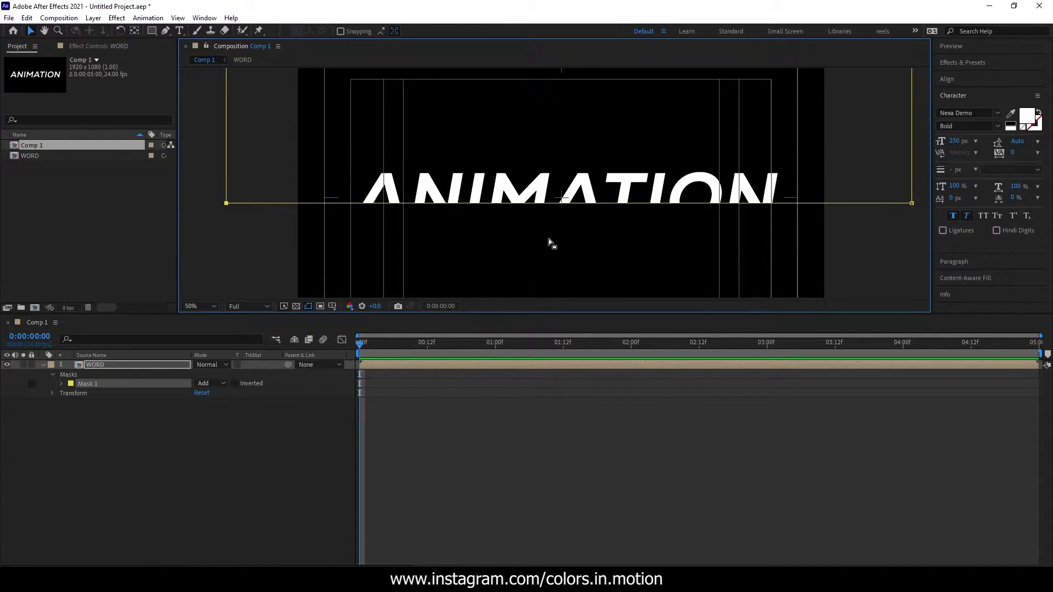
scroll(603, 237, "down", 1)
left_click_drag(689, 237, 679, 239)
left_click_drag(750, 183, 696, 215)
scroll(523, 189, "up", 4)
left_click_drag(539, 238, 541, 226)
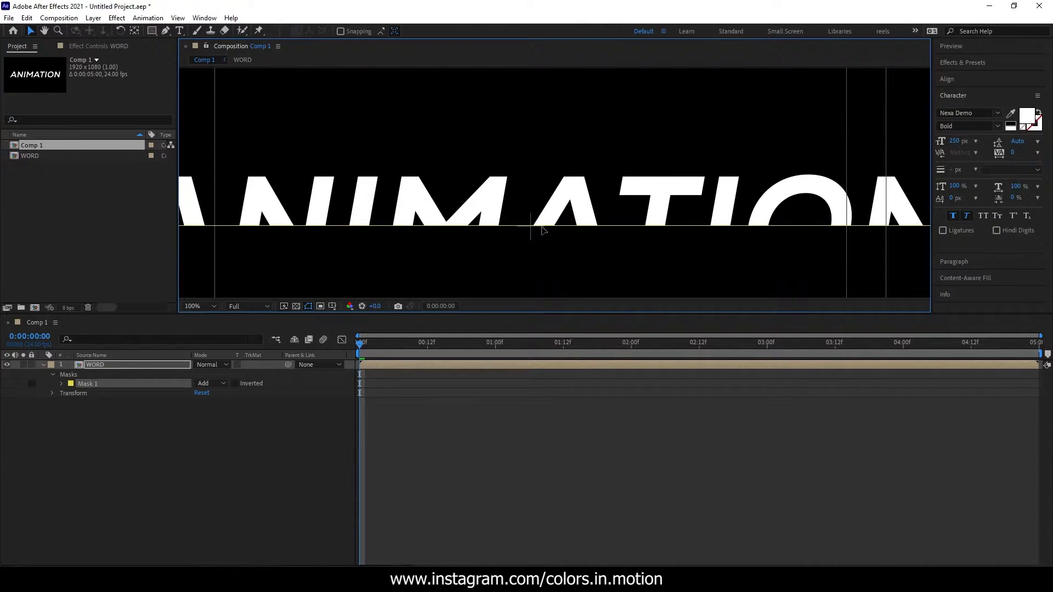
scroll(543, 230, "down", 4)
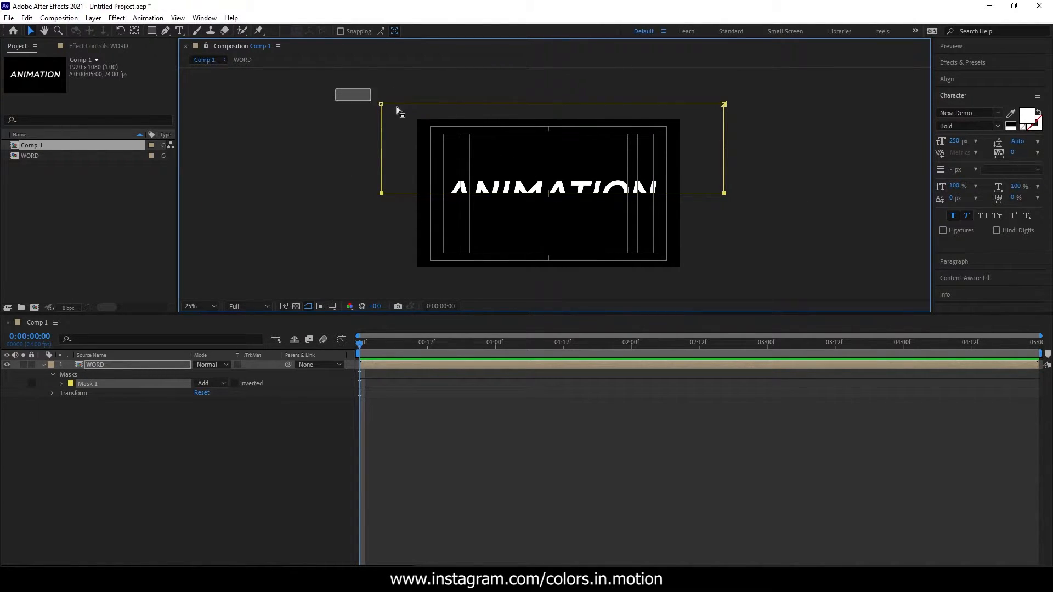
Move the mask's top edge straight down to the upper border of the composition frame
left_click_drag(543, 105, 544, 124)
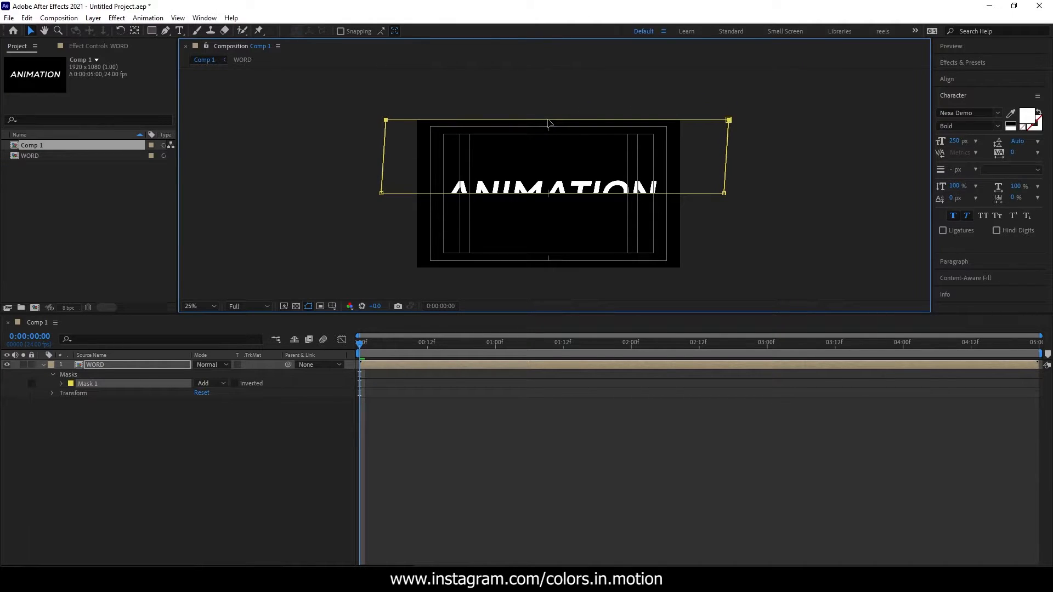
left_click(615, 243)
scroll(611, 240, "up", 1)
scroll(610, 239, "down", 1)
left_click(657, 240)
left_click(408, 142)
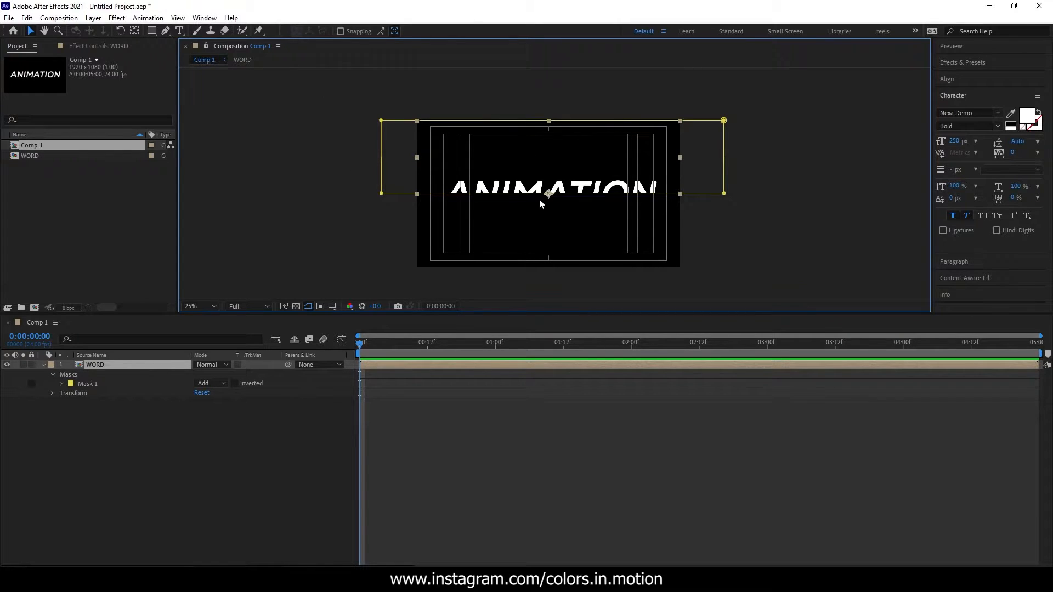
Duplicate the masked WORD layer
left_click(107, 395)
left_click(83, 365)
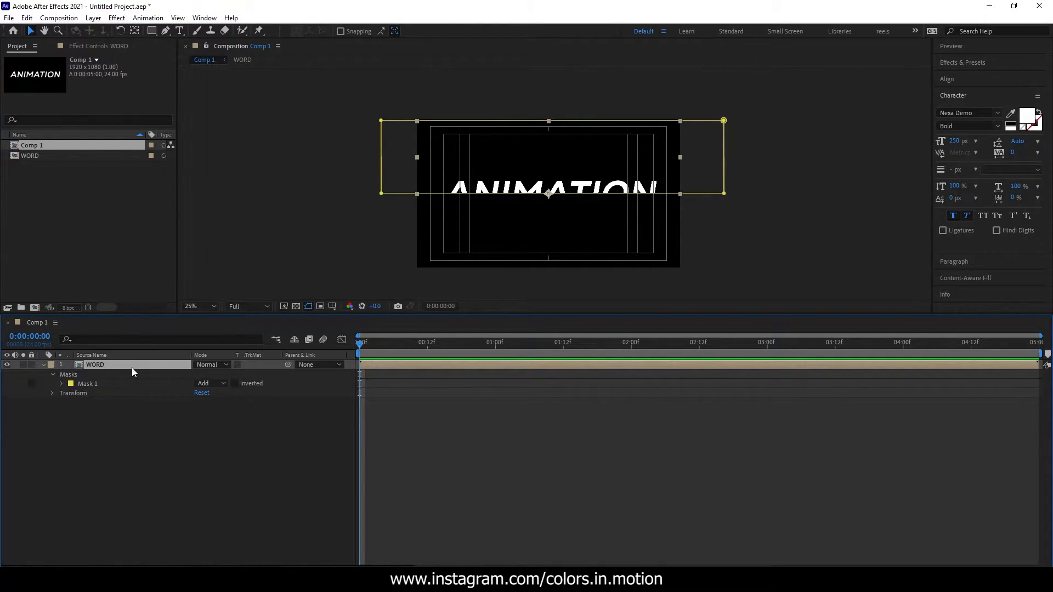
key("ctrl+d")
left_click(196, 442)
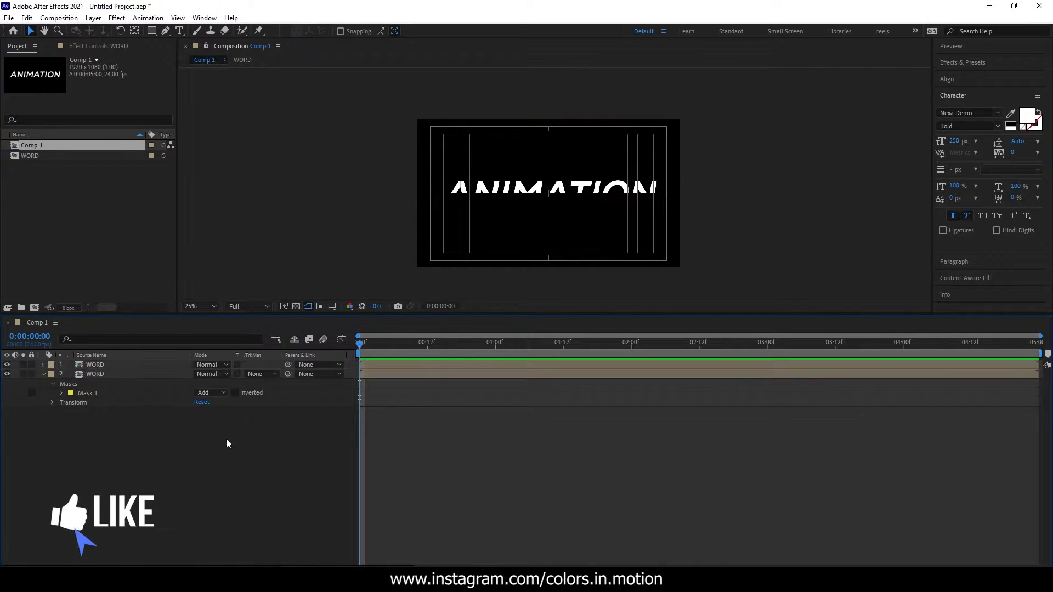
Reveal the mask of the lower WORD layer and invert it so this copy shows the bottom half of the text
left_click(74, 374)
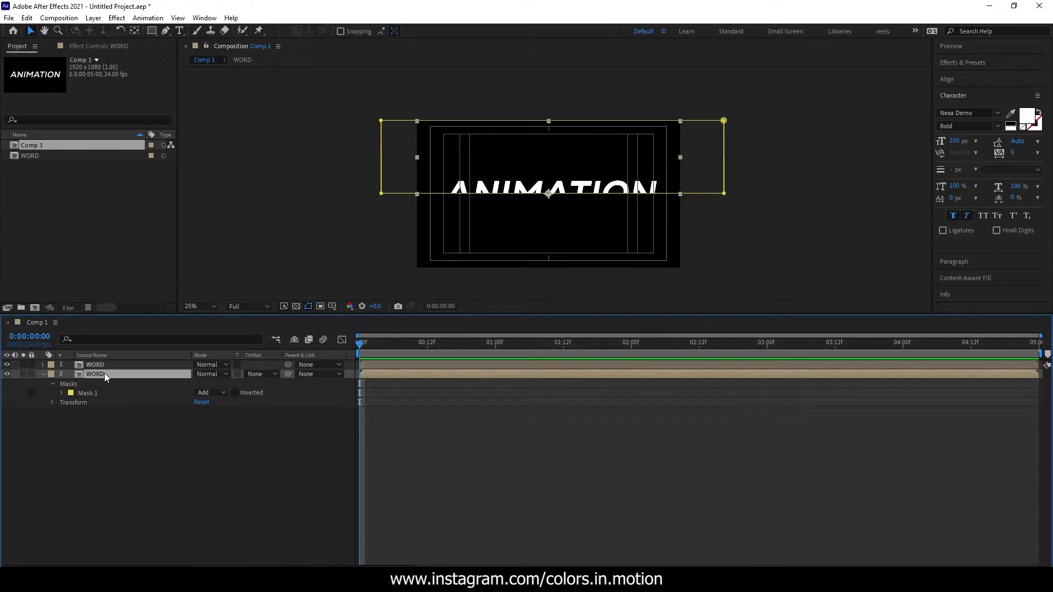
key("m")
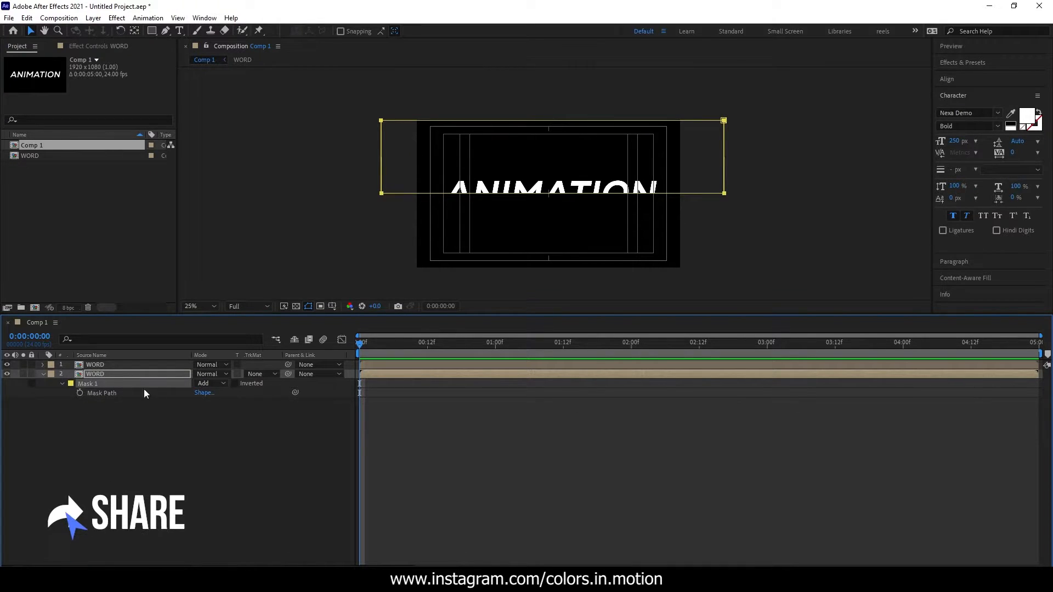
left_click(235, 384)
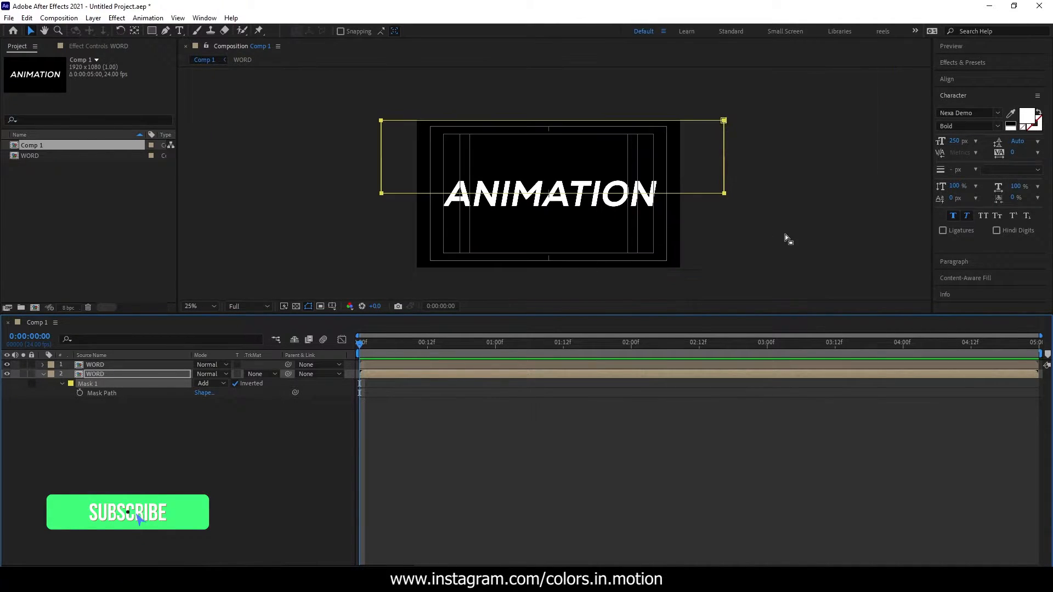
left_click(785, 234)
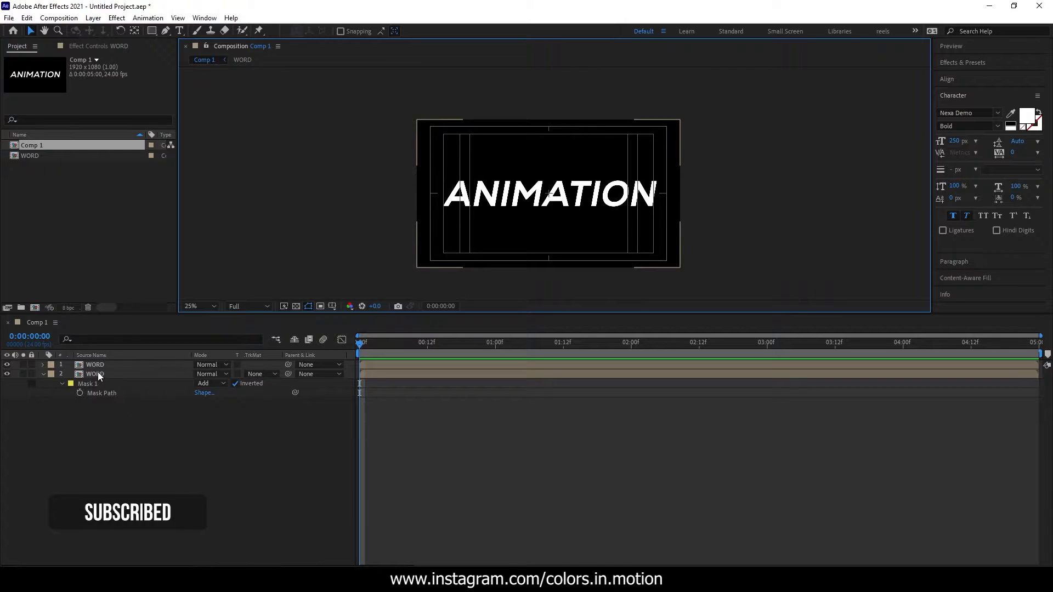
left_click(83, 374)
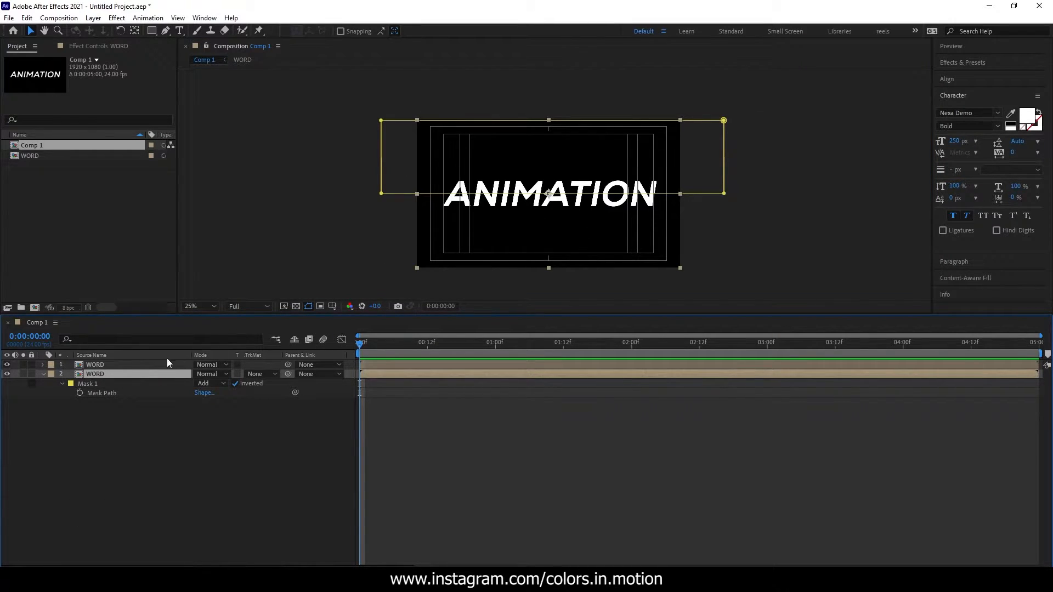
left_click(850, 240)
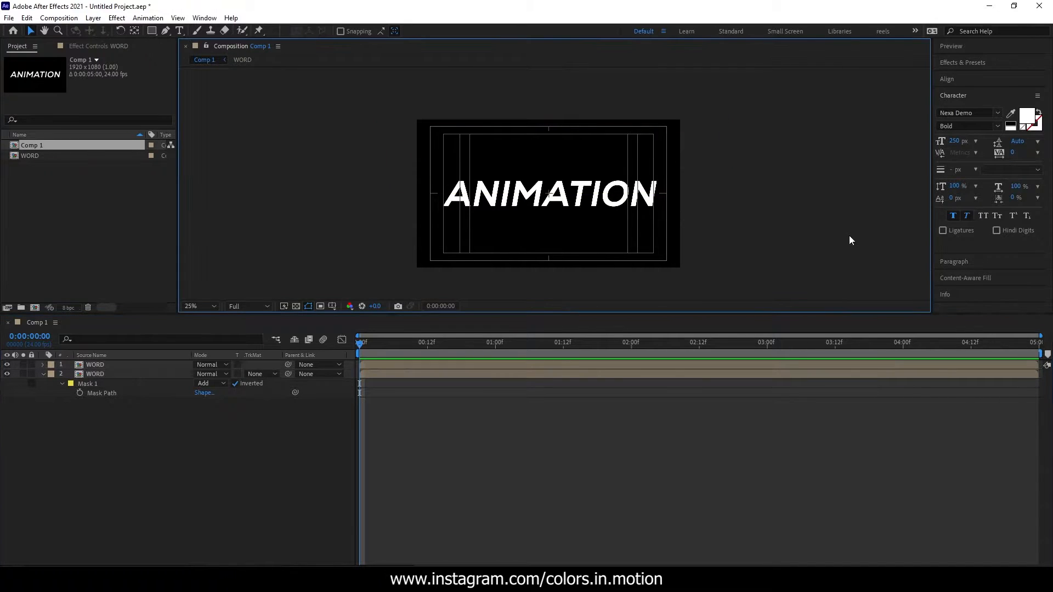
Select both WORD layers and add starting Position keyframes for them at 0:00:01:00
left_click(366, 349)
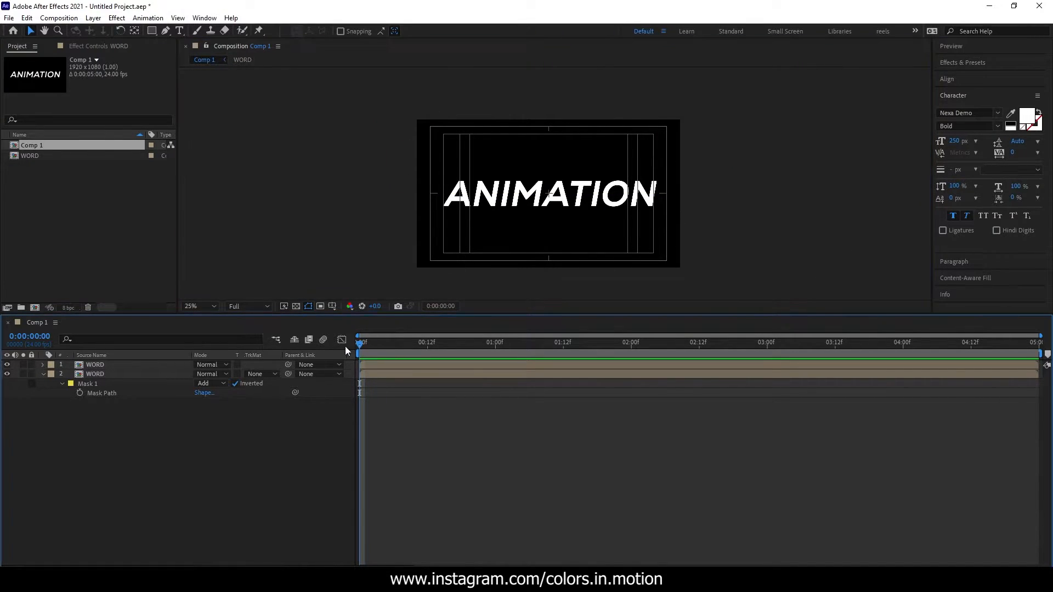
key("ctrl+a")
left_click(43, 375)
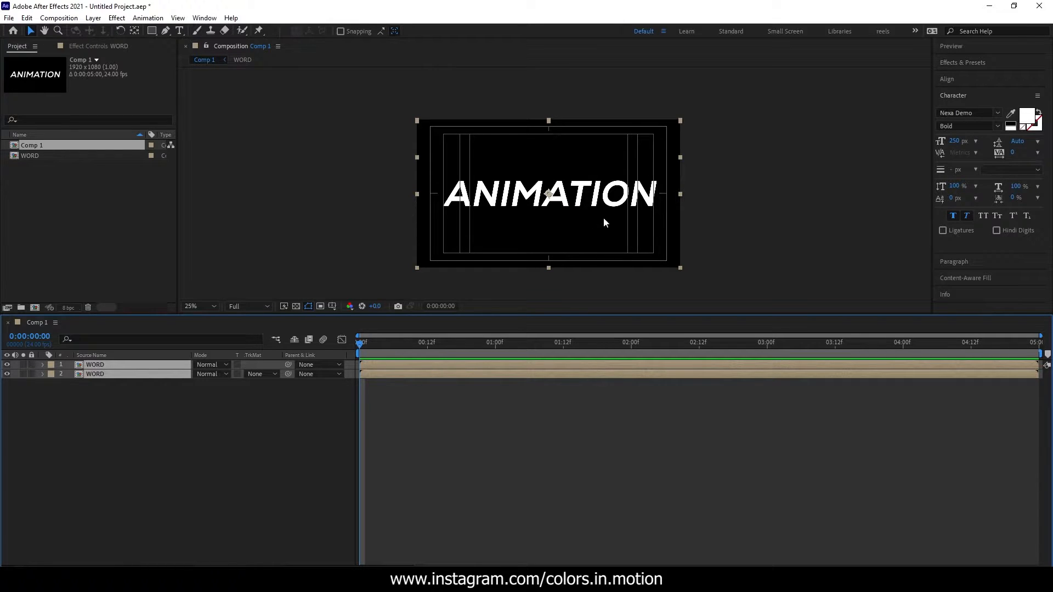
left_click_drag(363, 344, 496, 360)
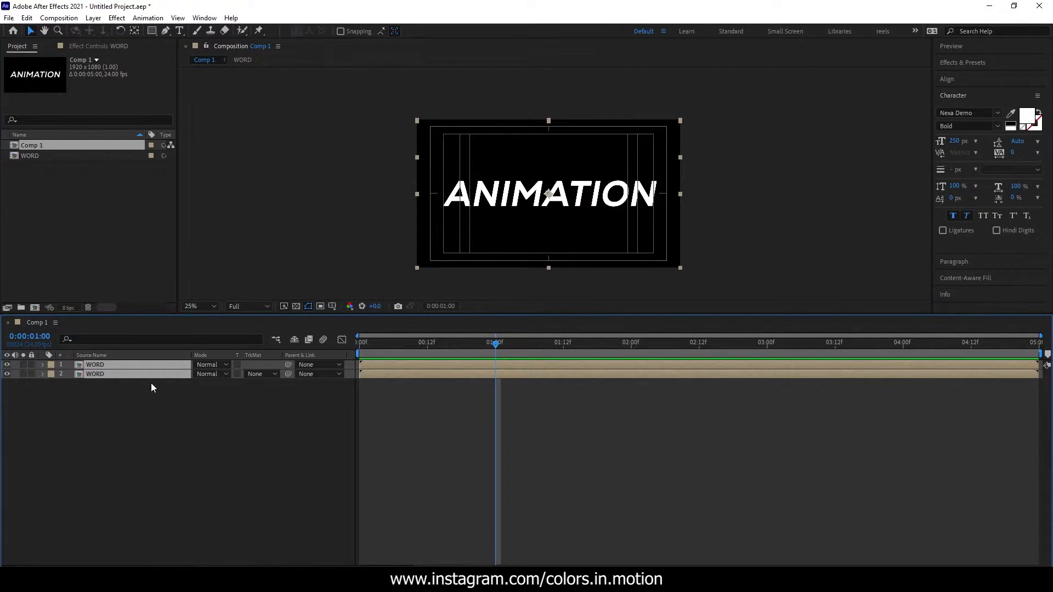
key("p")
left_click(70, 393)
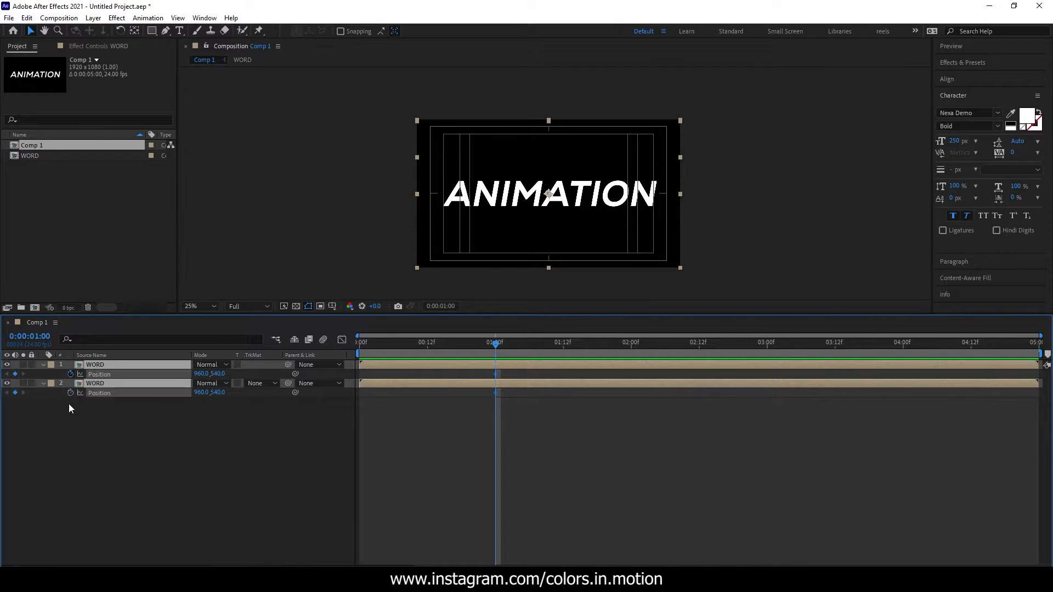
At 0:00:02:00, move the upper text half to position 960, 474 and the lower half to 960, 632
left_click_drag(498, 344, 634, 359)
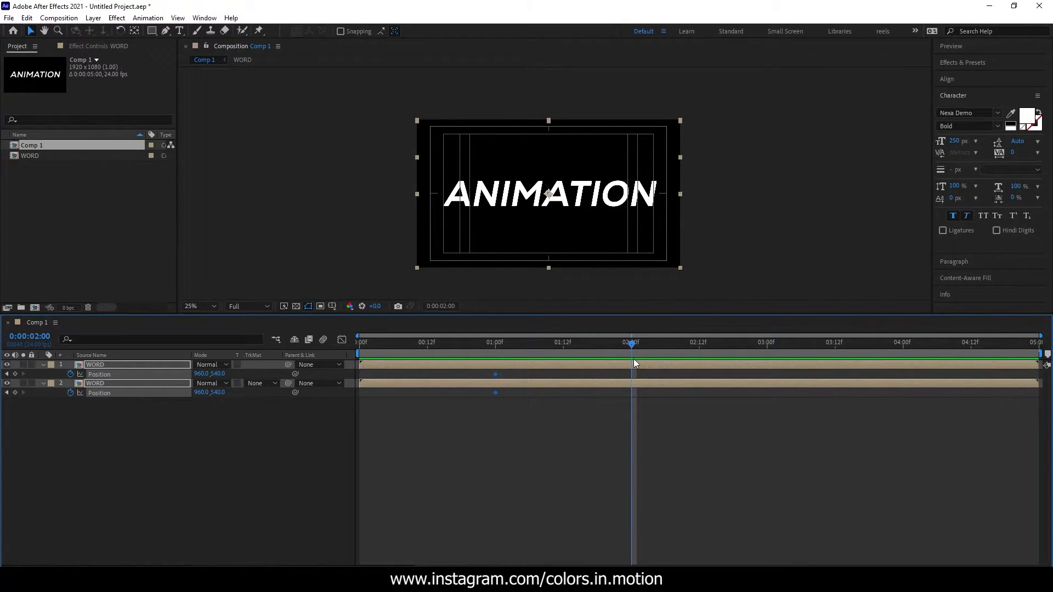
left_click(130, 429)
left_click(111, 376)
left_click_drag(221, 377, 223, 402)
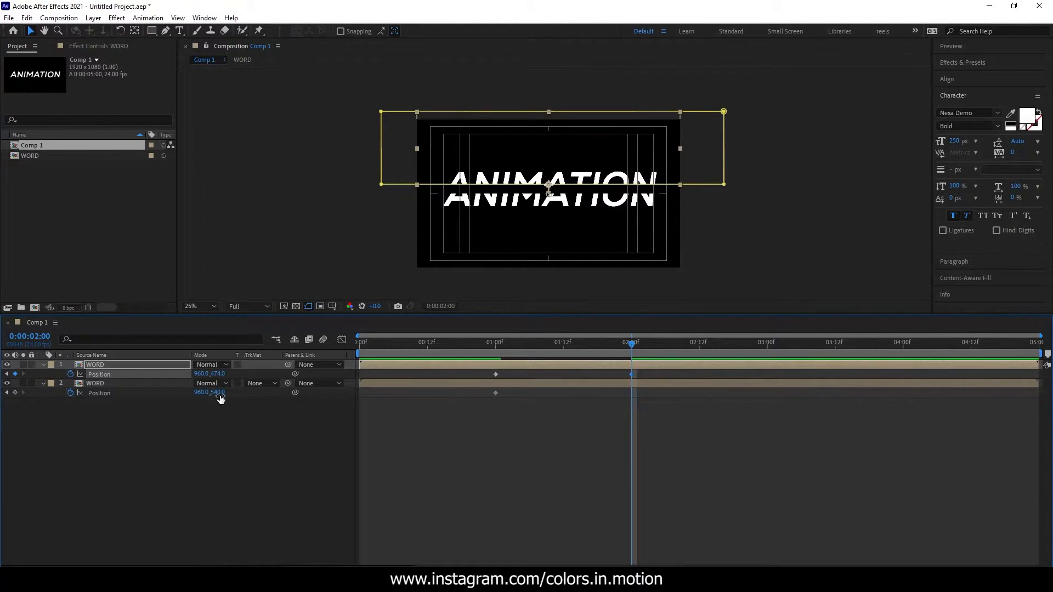
left_click(150, 384)
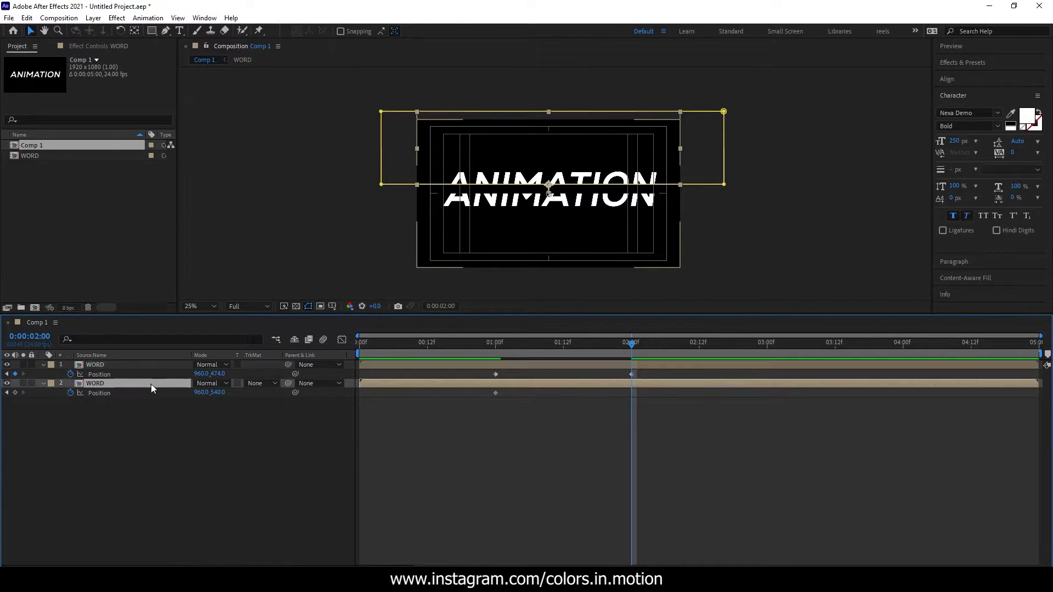
left_click_drag(219, 393, 268, 396)
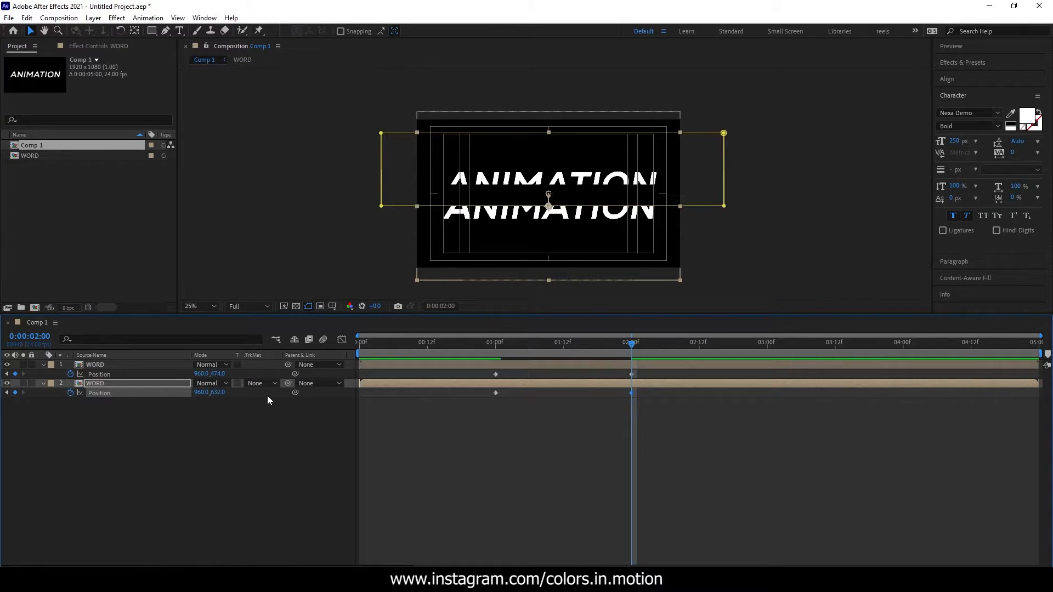
Apply Easy Ease to all Position keyframes, lengthen the ease into the ending keyframes in the speed graph, and preview the animation
left_click_drag(656, 374, 480, 407)
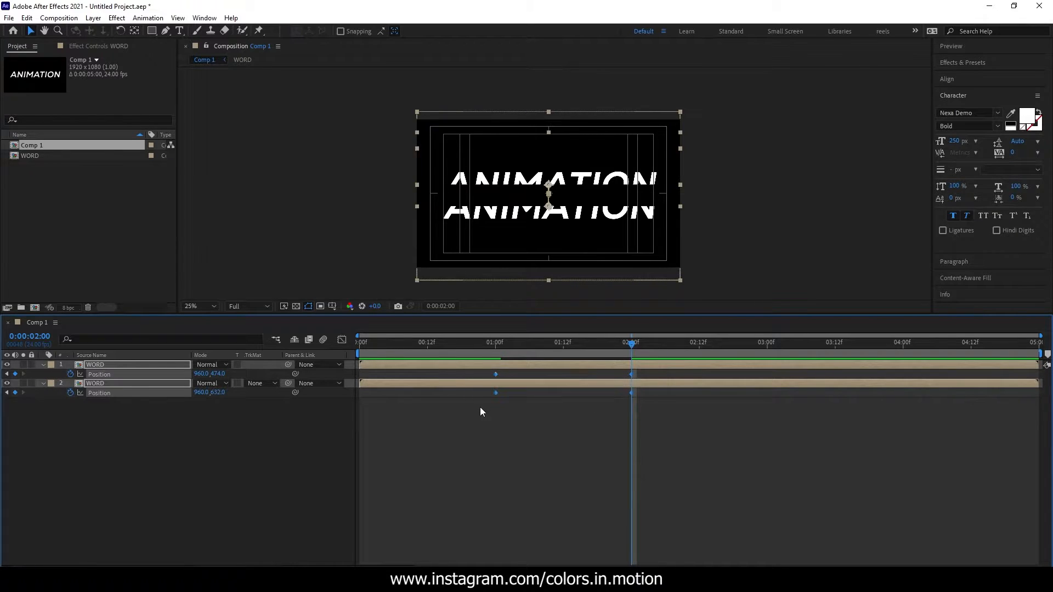
left_click(342, 340)
left_click_drag(682, 496, 541, 515)
left_click_drag(627, 355, 473, 369)
left_click_drag(410, 346, 347, 341)
left_click(342, 340)
left_click(457, 446)
key("space")
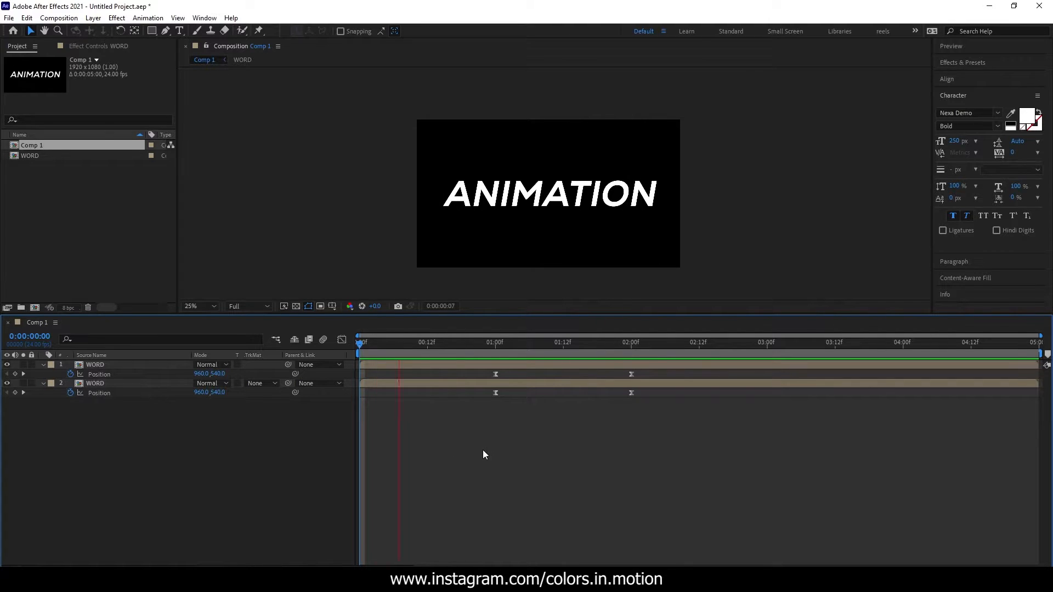
left_click_drag(406, 349, 355, 350)
key("space")
Adjust the outgoing ease of both starting Position keyframes in the speed graph so the speed peaks early, and preview the split
left_click_drag(631, 345, 482, 406)
left_click_drag(654, 372, 462, 414)
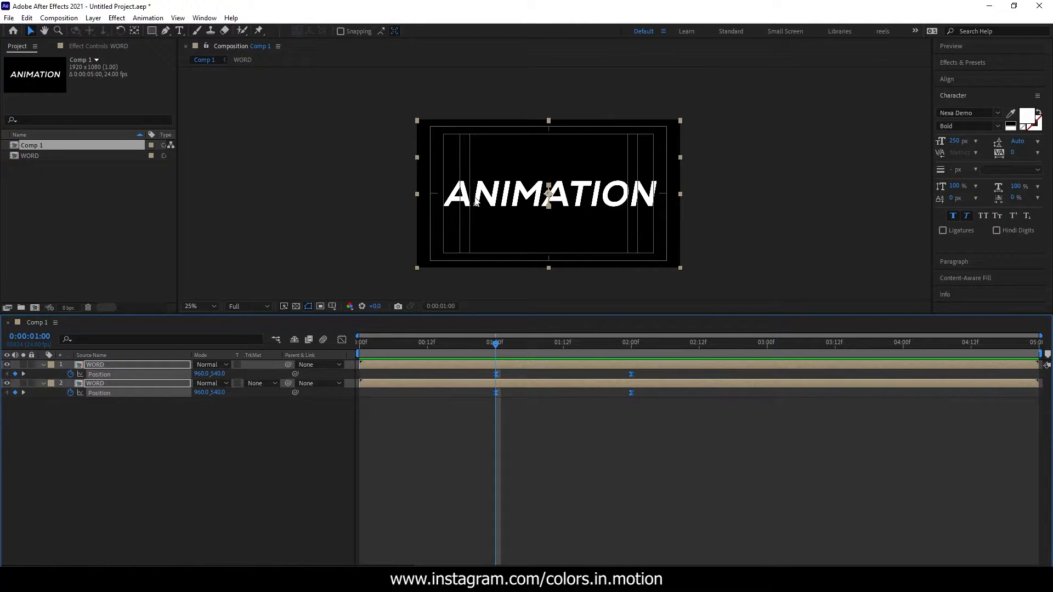
left_click_drag(499, 392, 458, 399)
left_click_drag(648, 372, 466, 406)
left_click_drag(656, 374, 489, 413)
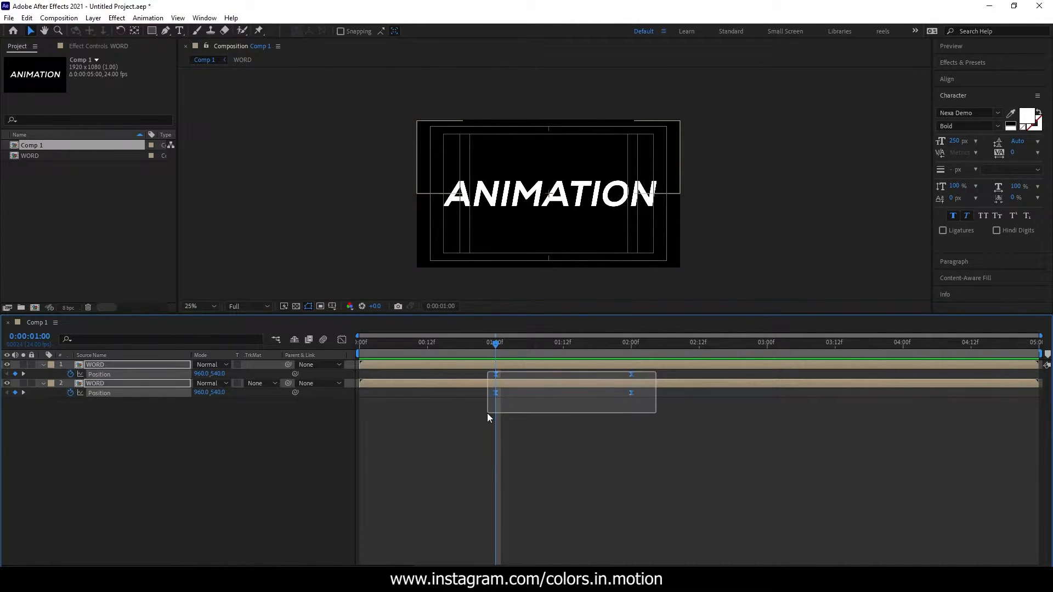
left_click(342, 340)
left_click_drag(490, 526, 527, 516)
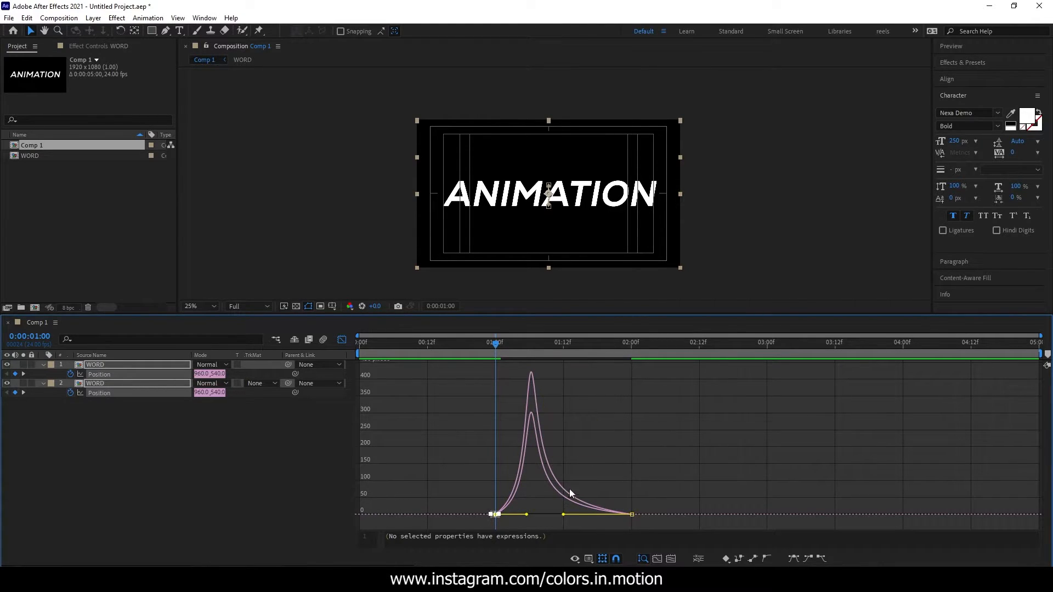
key("space")
key("space")
left_click(342, 340)
left_click(495, 354)
key("space")
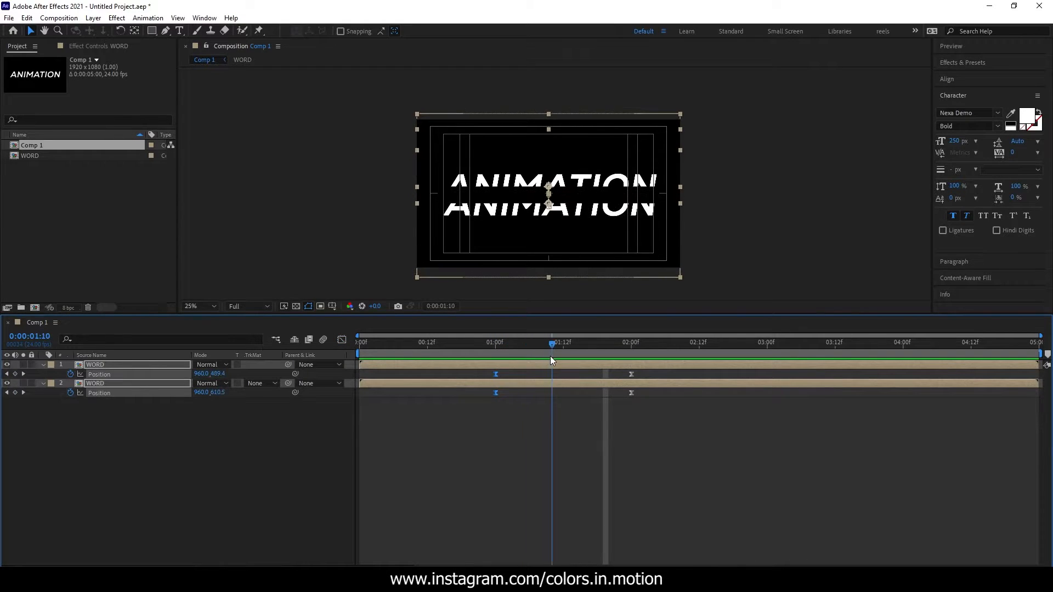
left_click_drag(590, 357, 564, 361)
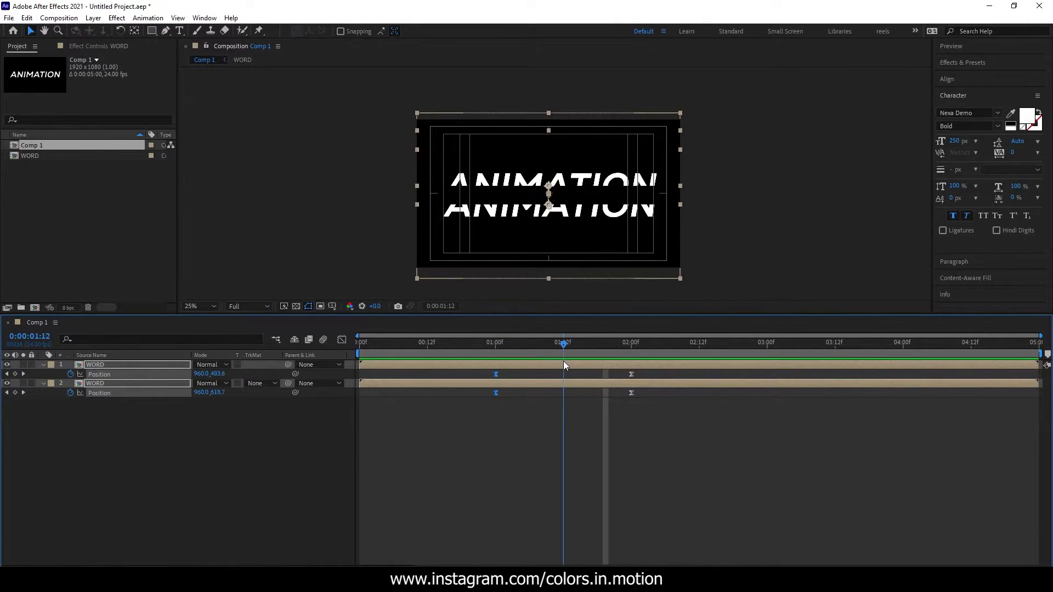
Move the ending Position keyframes of both WORD layers earlier to 0:00:01:18 and preview the faster split
left_click(631, 374)
left_click(631, 393, "shift")
left_click_drag(632, 391, 496, 353)
left_click(580, 410)
key("space")
key("space")
left_click_drag(574, 351, 557, 397)
key("space")
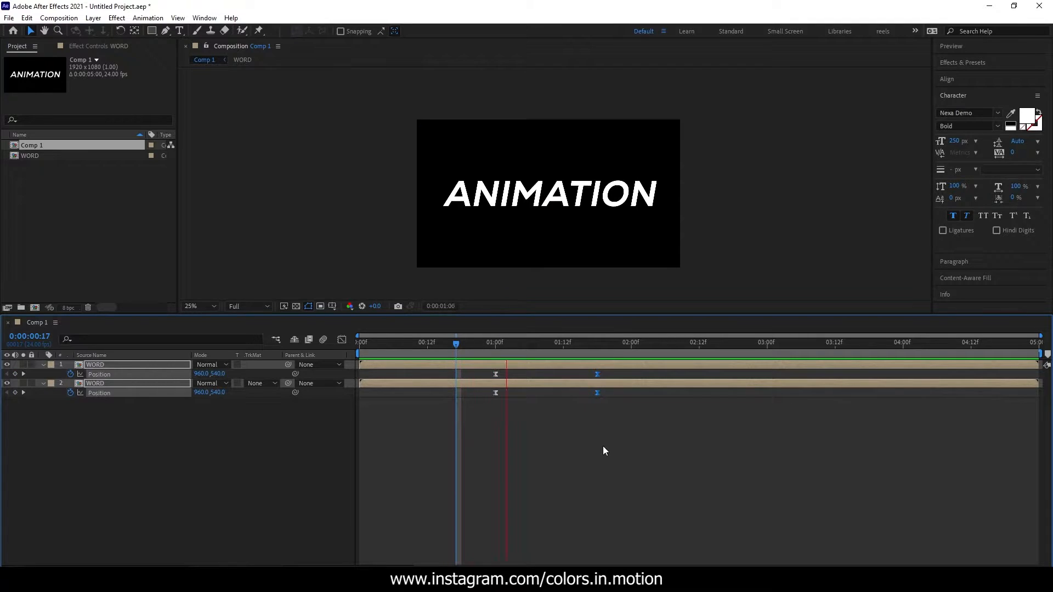
key("space")
key("space")
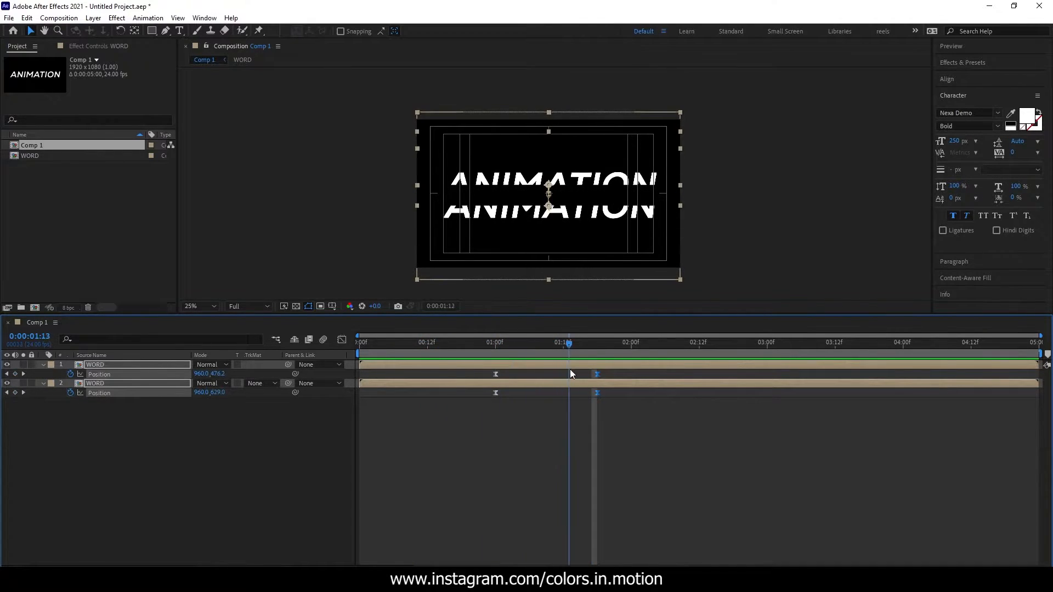
With the time at 0:00:01:18, collapse both WORD layers' properties and add a text layer reading "intro"
left_click(649, 486)
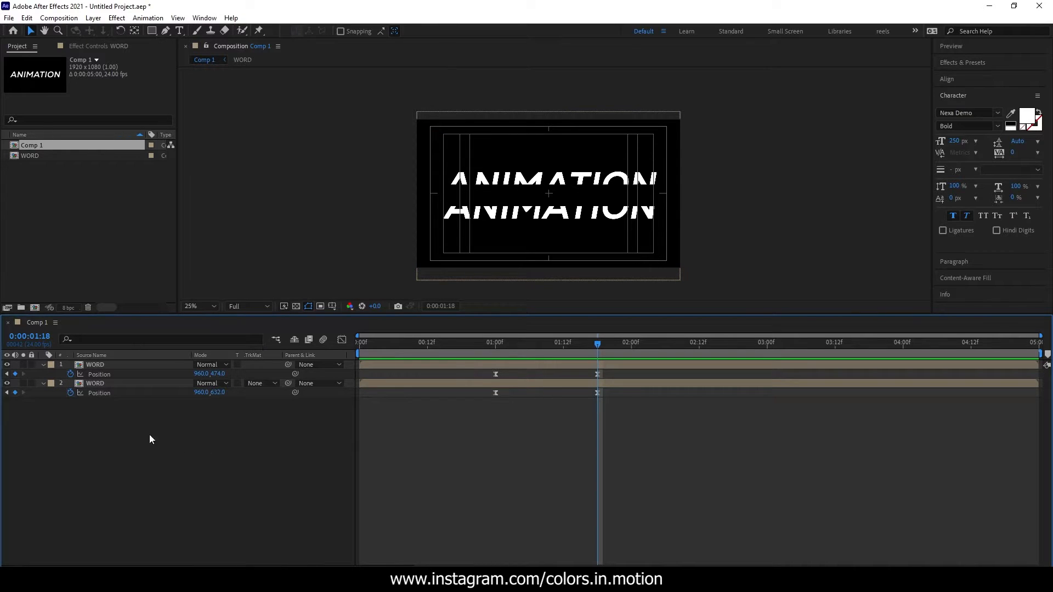
left_click(43, 382)
left_click(43, 365)
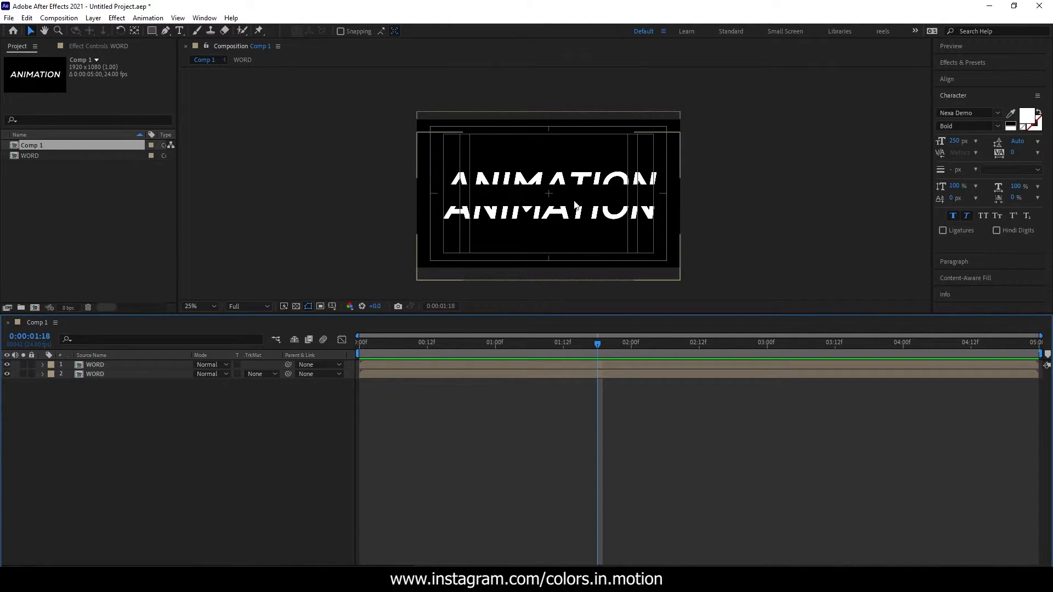
left_click(183, 31)
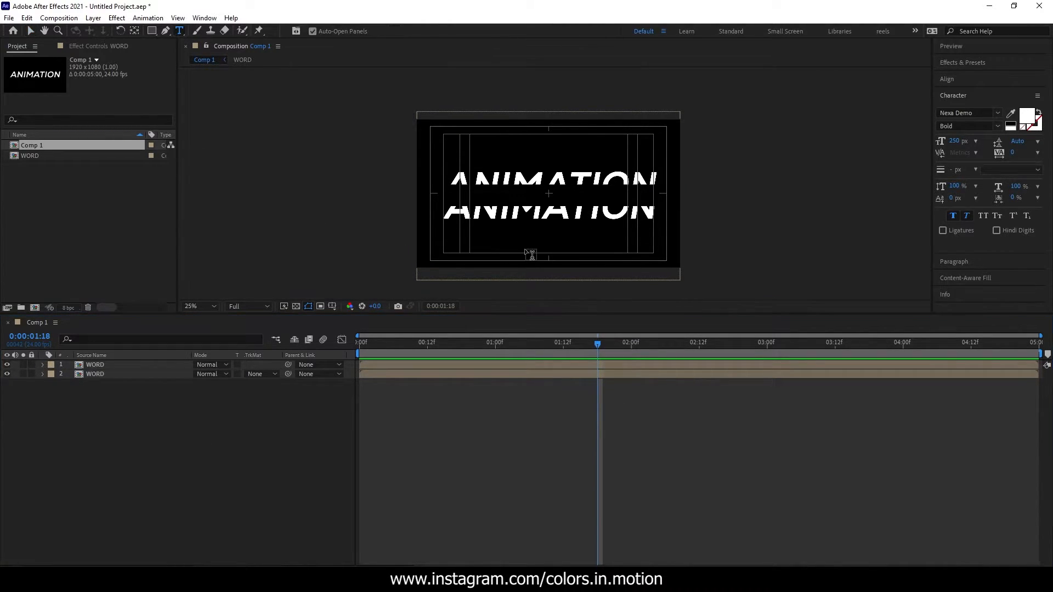
left_click(523, 201)
type("intro")
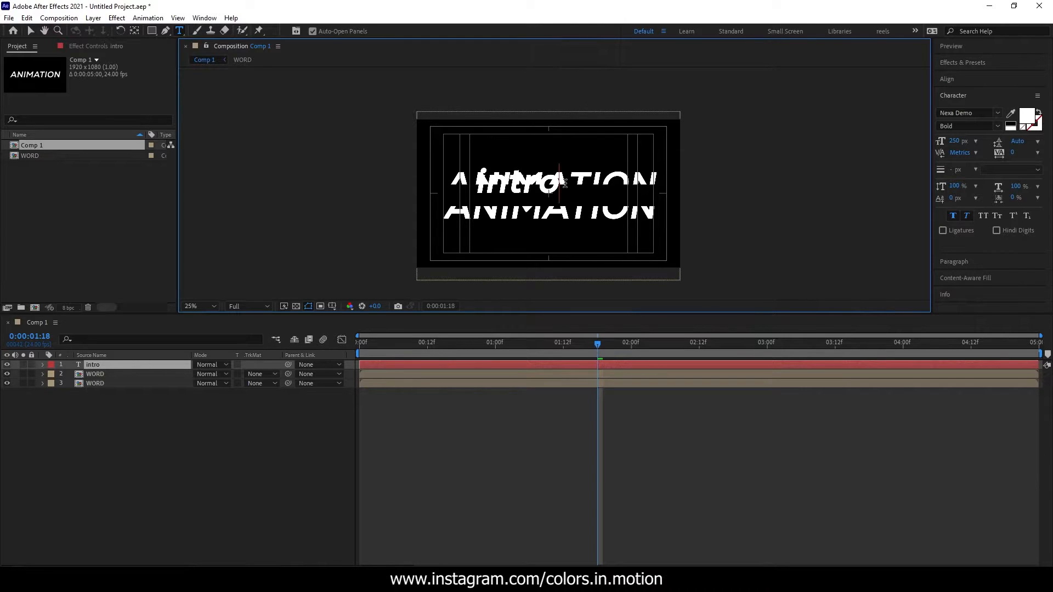
Set the "intro" text's font to Microsoft New Tai Lue and its size to 150 px
left_click_drag(566, 185, 433, 181)
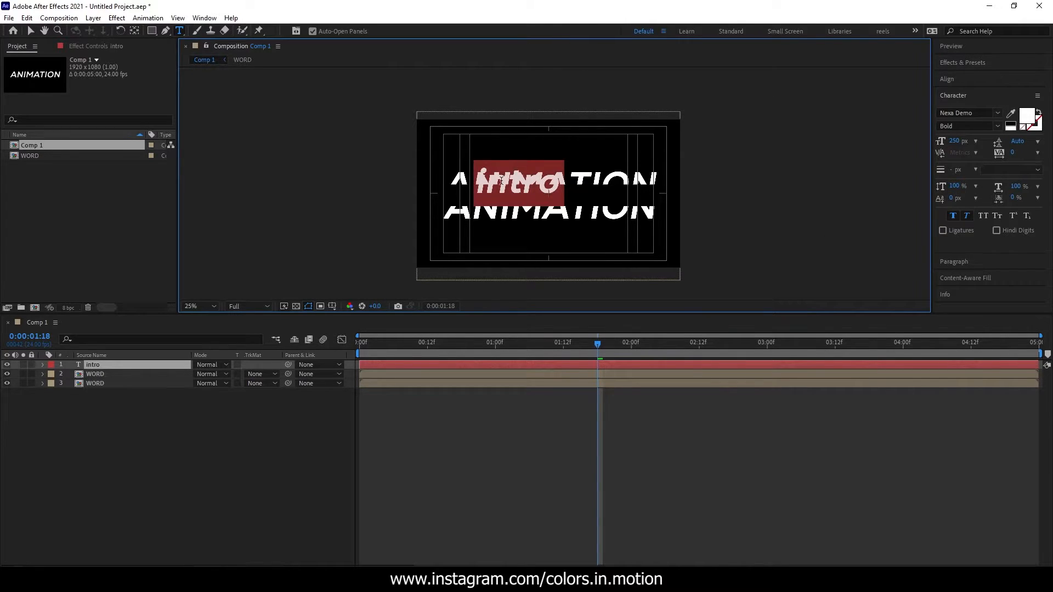
left_click(998, 114)
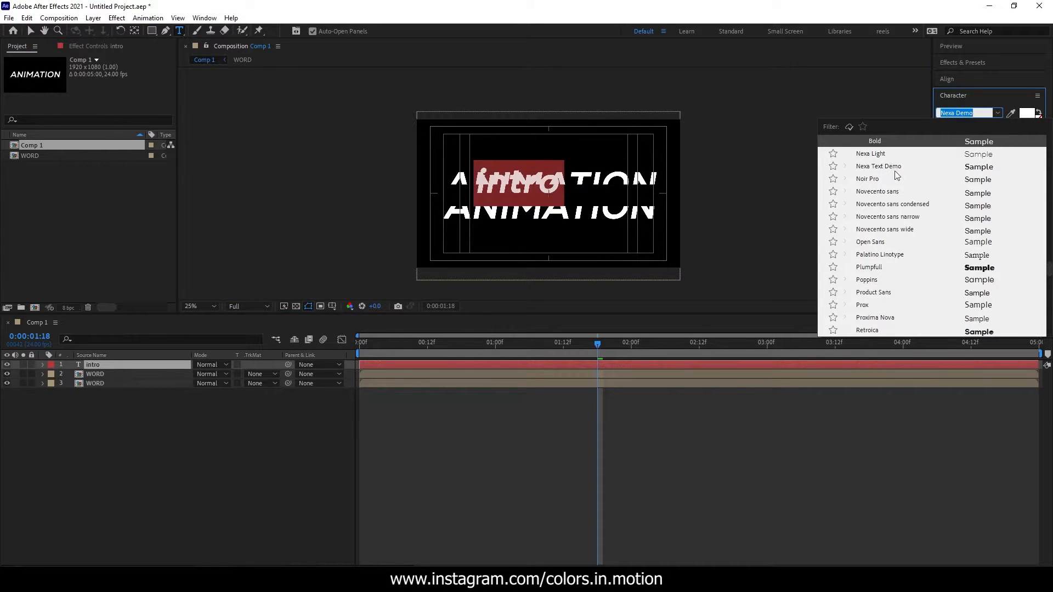
scroll(902, 224, "up", 8)
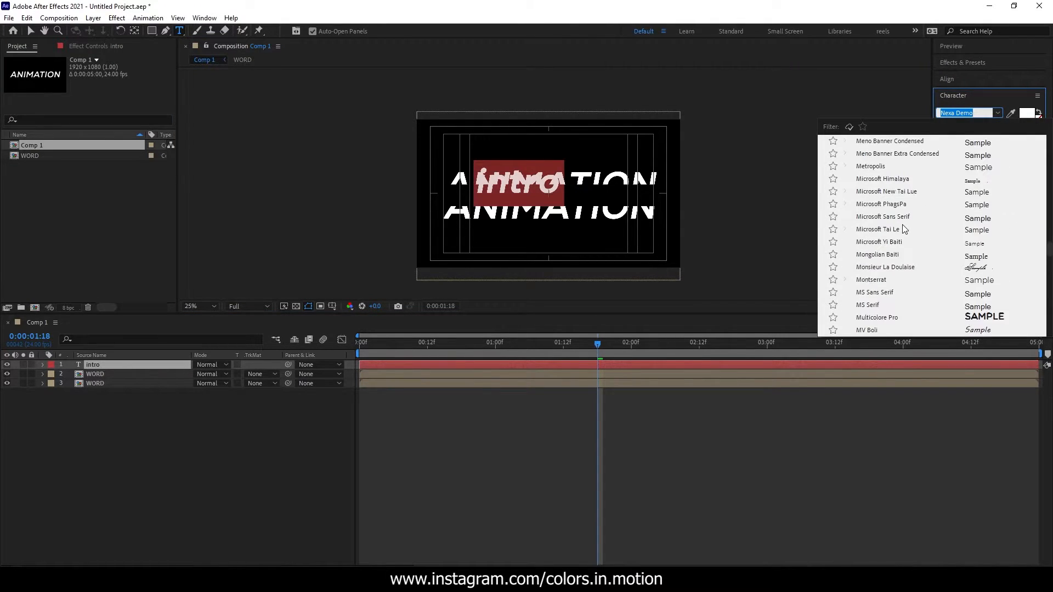
left_click(901, 193)
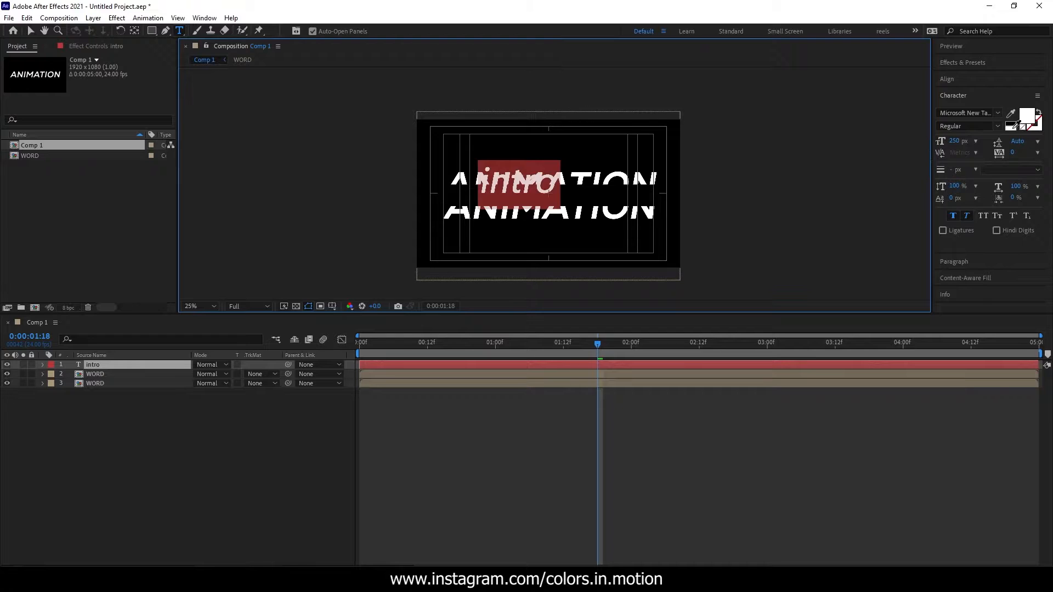
left_click_drag(955, 141, 911, 143)
left_click(959, 144)
type("150")
key("Return")
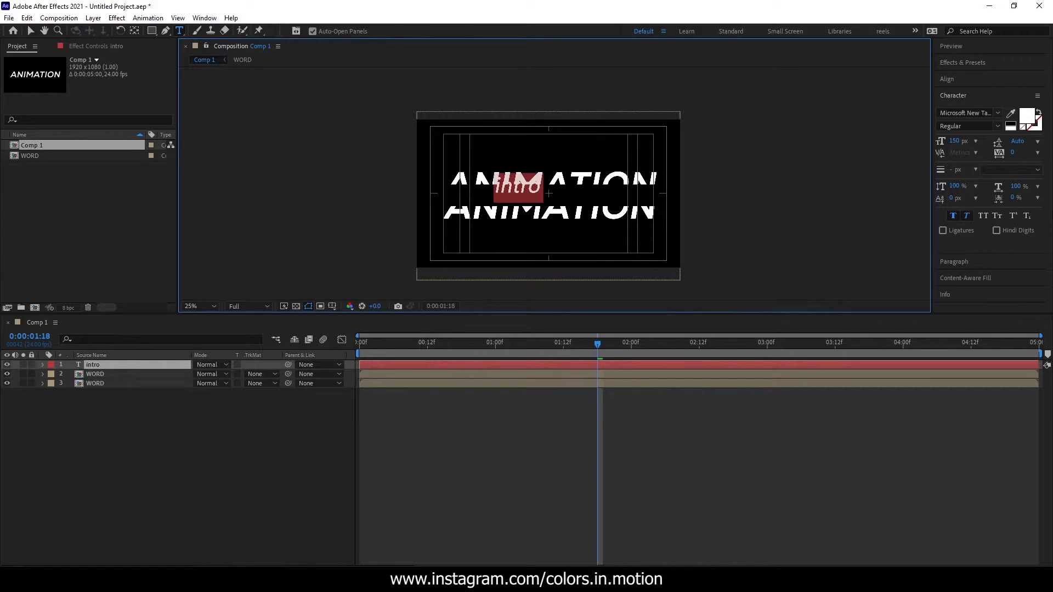
Center the intro text layer horizontally and vertically in the composition
left_click(961, 82)
left_click(962, 106)
left_click(1018, 107)
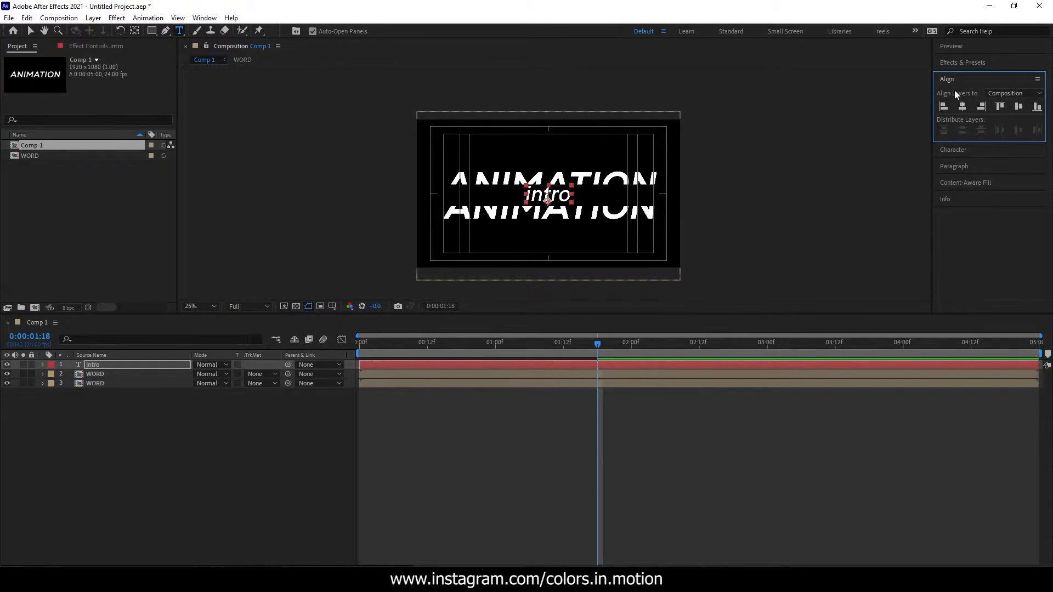
Set the tracking of the intro text to 200
left_click(953, 150)
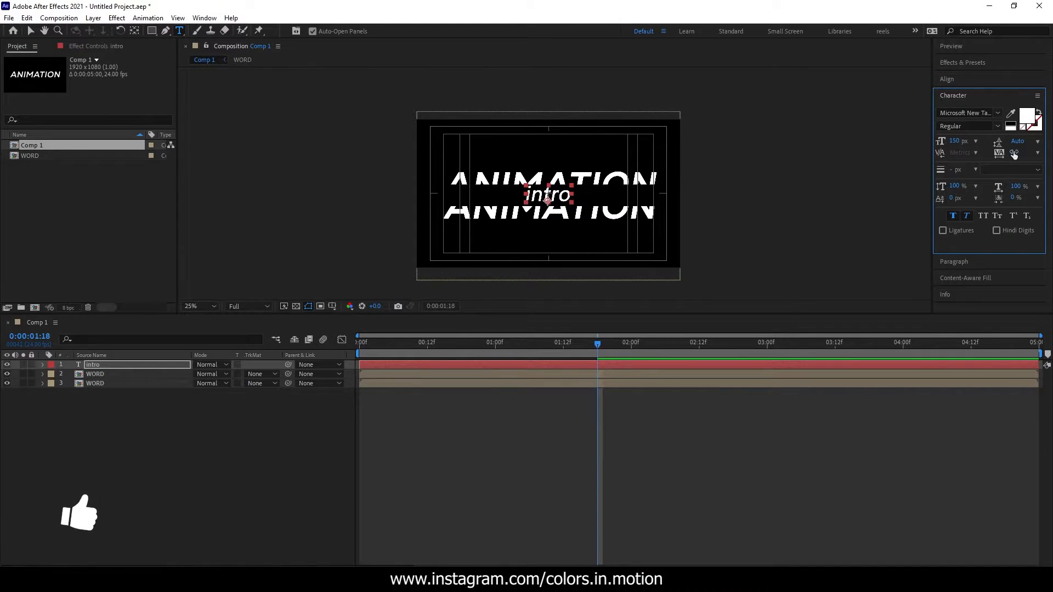
left_click_drag(1014, 156, 1044, 155)
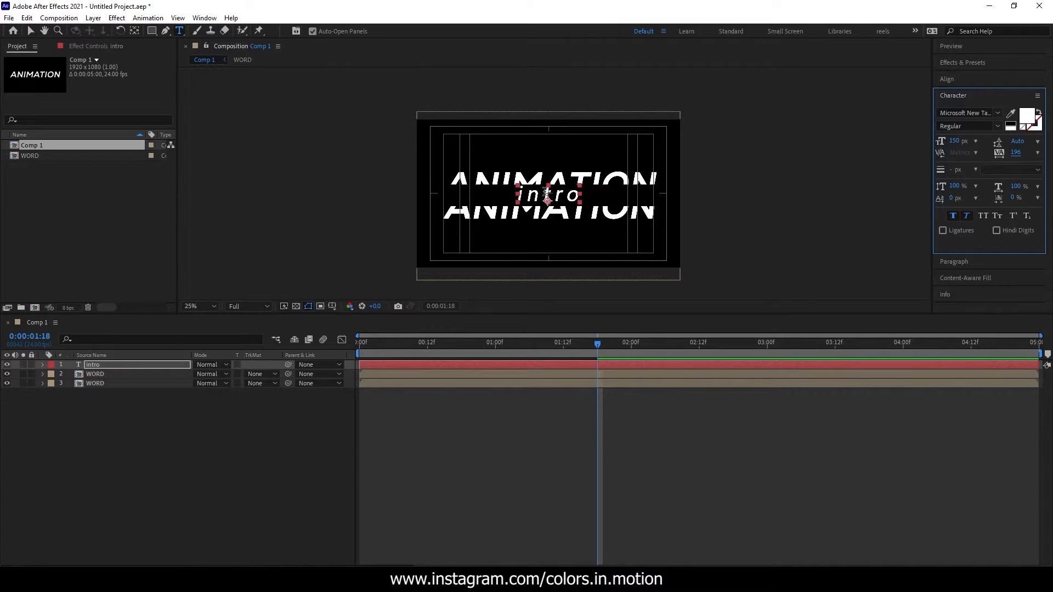
left_click(1016, 153)
type("200")
key("Return")
scroll(553, 225, "up", 1)
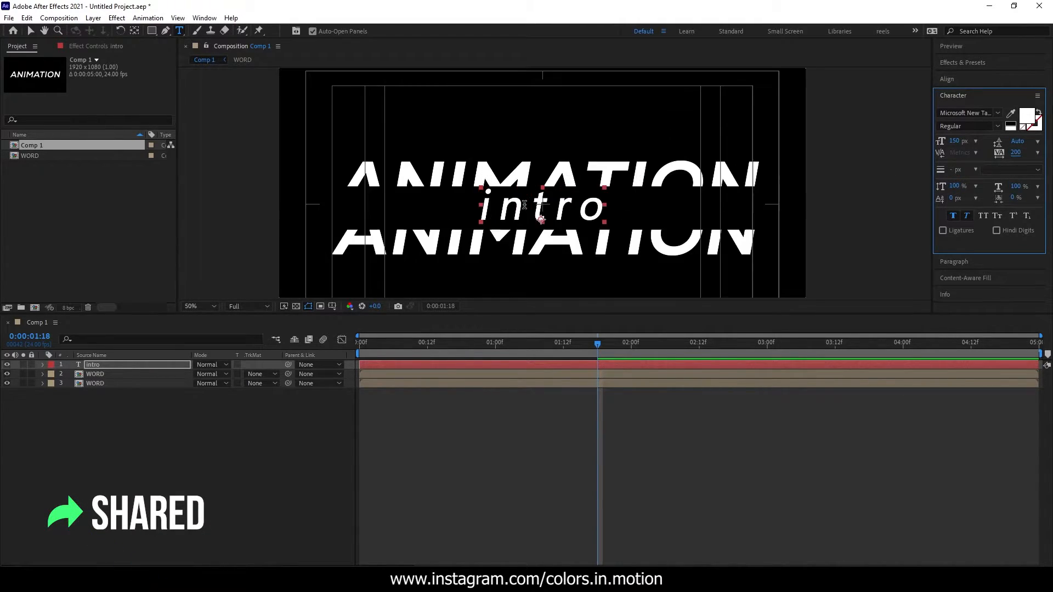
Make the intro text All Caps and set its font size to 130 px
left_click(110, 369)
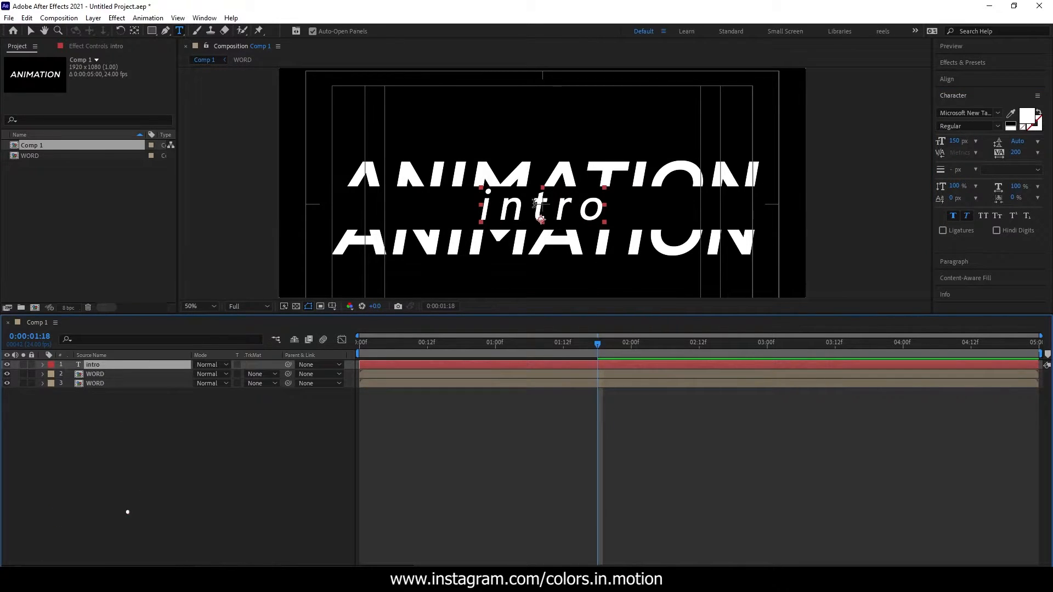
scroll(536, 205, "down", 1)
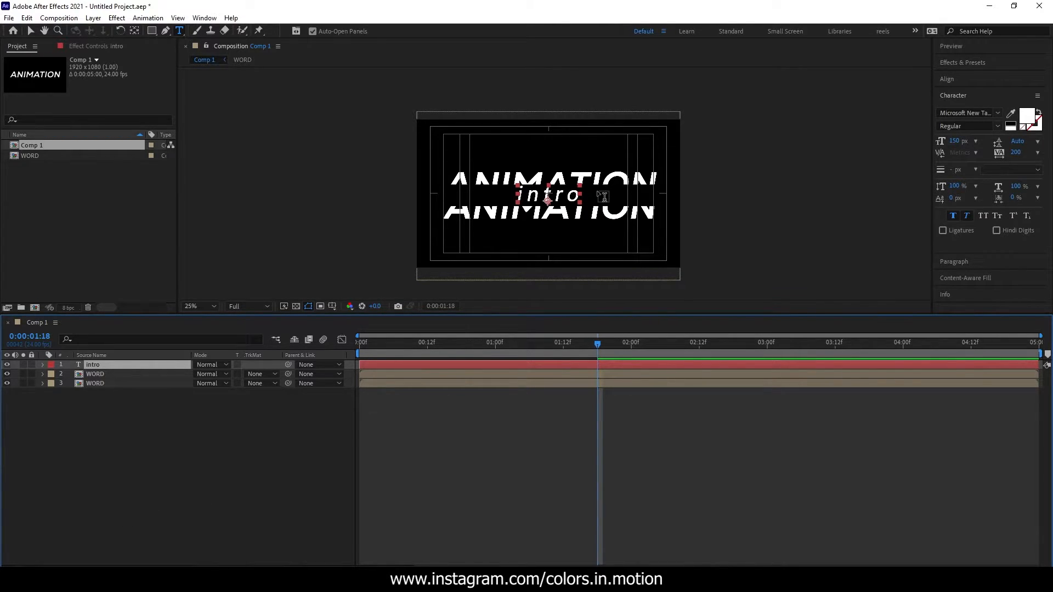
scroll(557, 191, "up", 1)
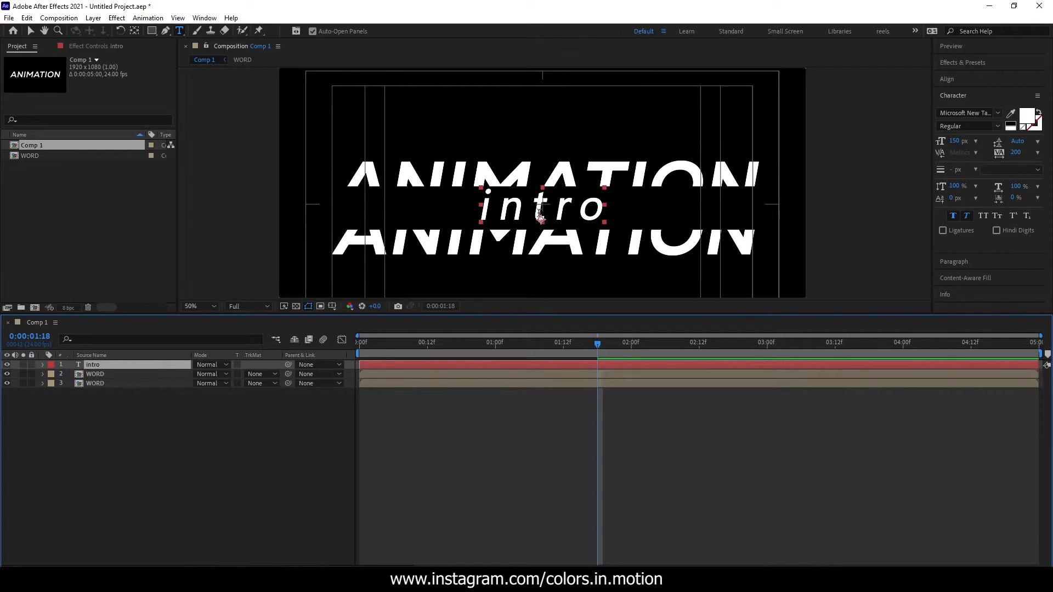
left_click(982, 216)
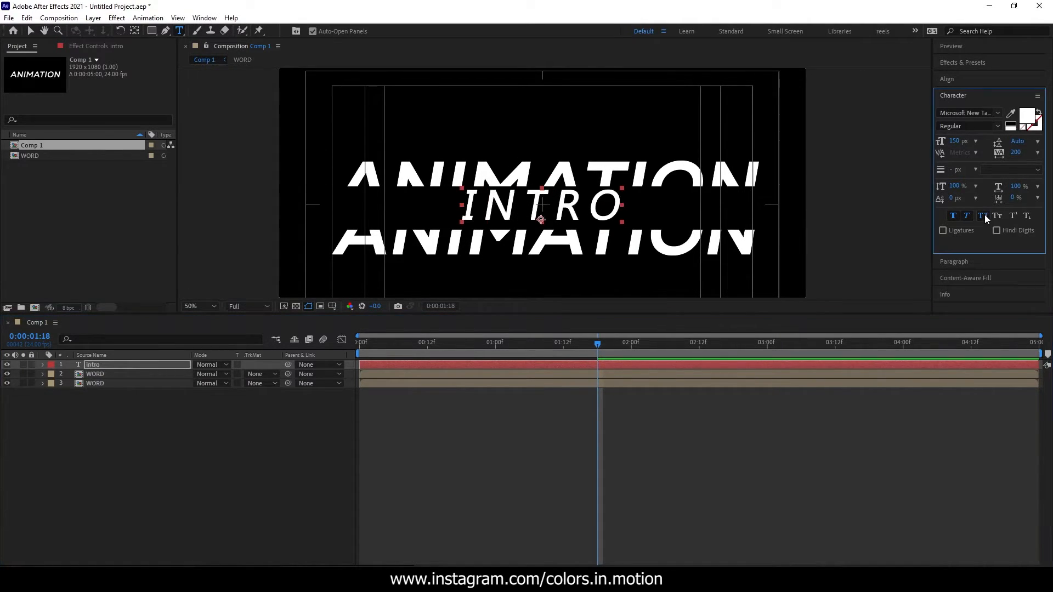
left_click_drag(956, 140, 947, 140)
left_click(957, 140)
type("130")
key("Return")
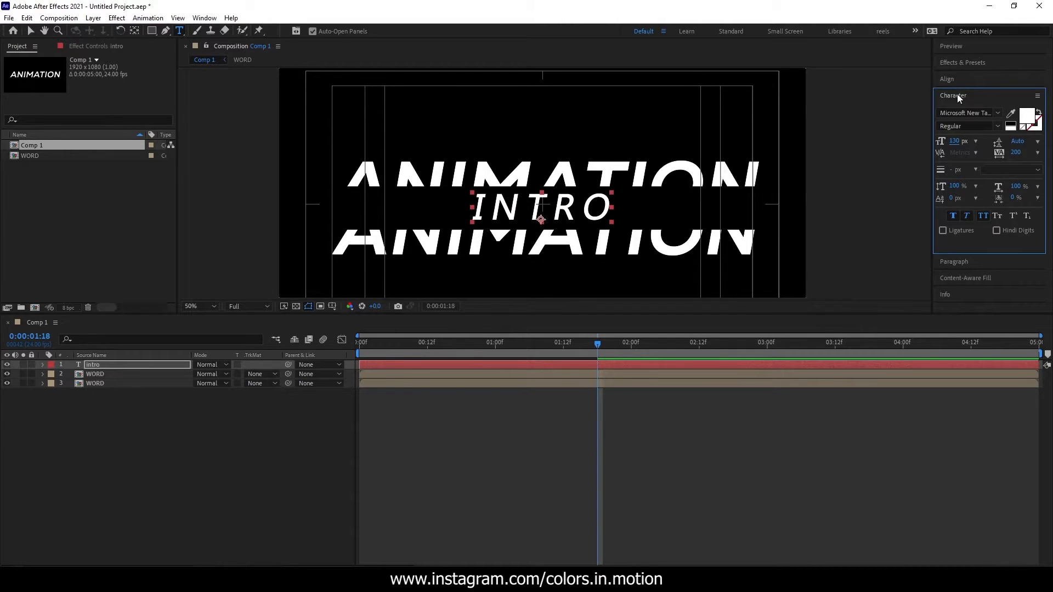
Center the intro text vertically in the composition and scrub back to 0:00:01:12
left_click(952, 80)
left_click(1018, 107)
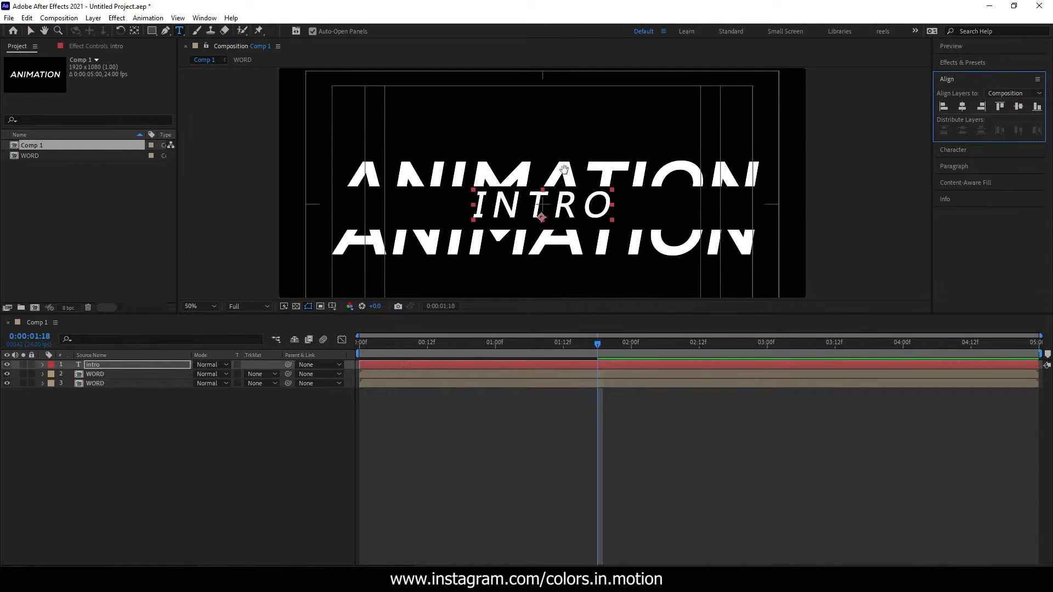
left_click_drag(567, 177, 594, 159)
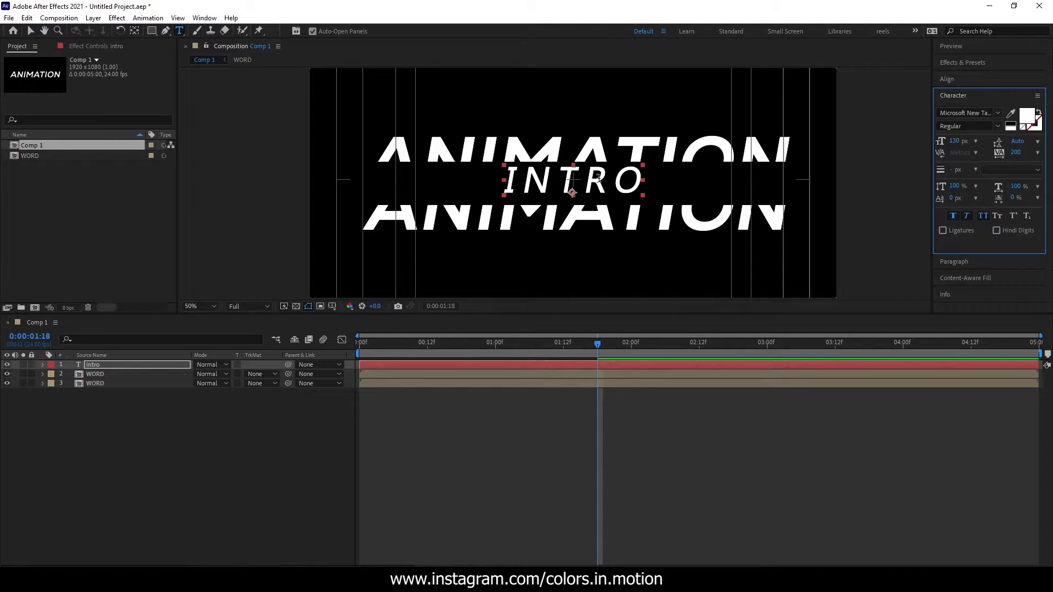
key("v")
scroll(599, 171, "down", 2)
left_click_drag(590, 345, 562, 395)
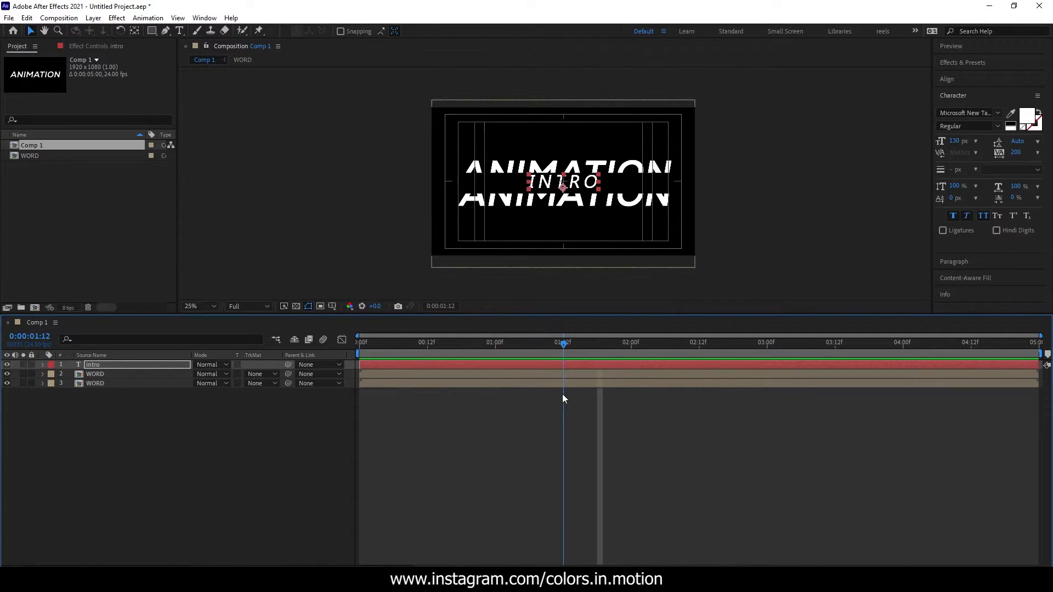
scroll(570, 187, "up", 2)
left_click(881, 194)
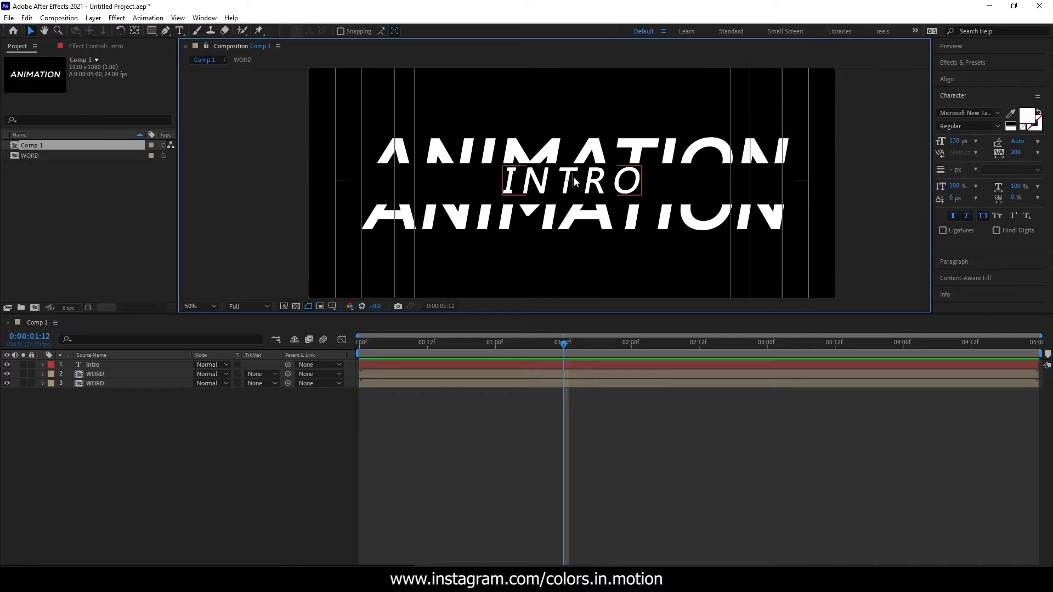
Turn off Faux Italic and Faux Bold on the intro text and recenter it vertically in the composition
left_click(583, 182)
left_click(967, 216)
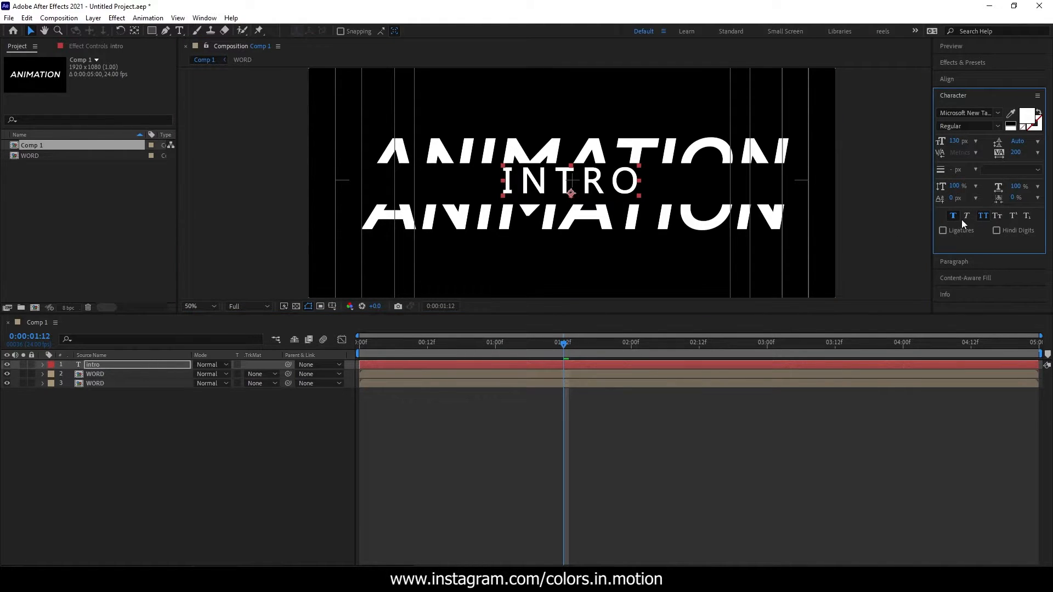
left_click(948, 80)
left_click(1019, 106)
left_click(592, 187)
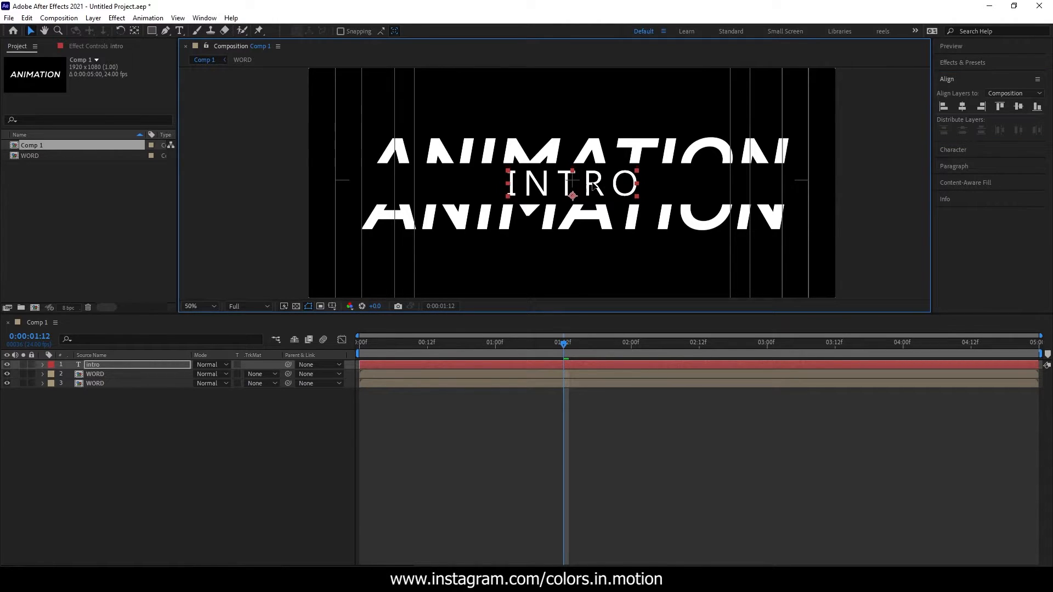
left_click(1023, 107)
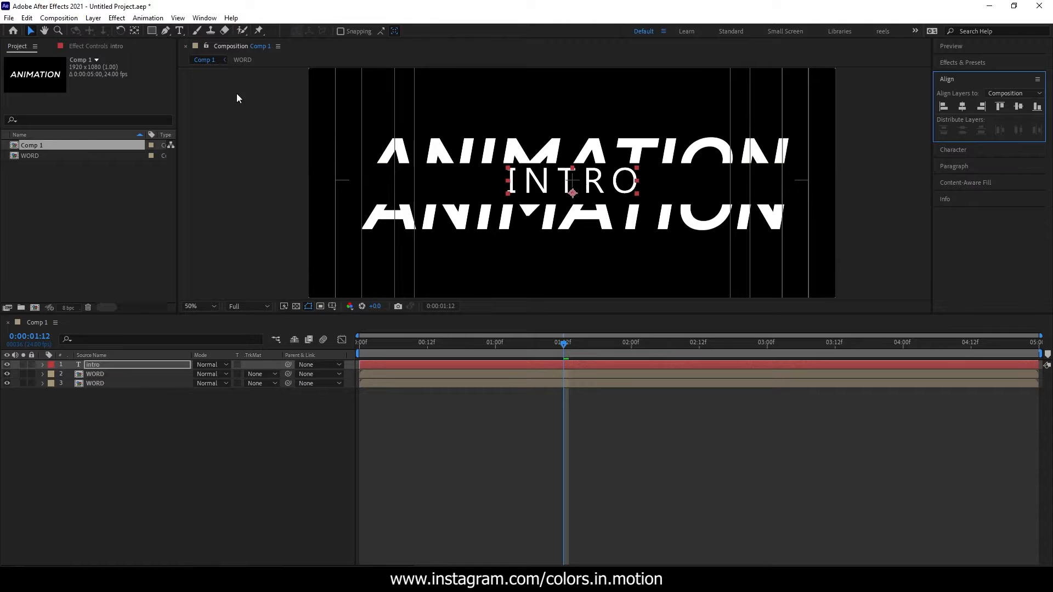
Draw a white rectangle on its own shape layer, filling the gap between the two ANIMATION halves
left_click(142, 398)
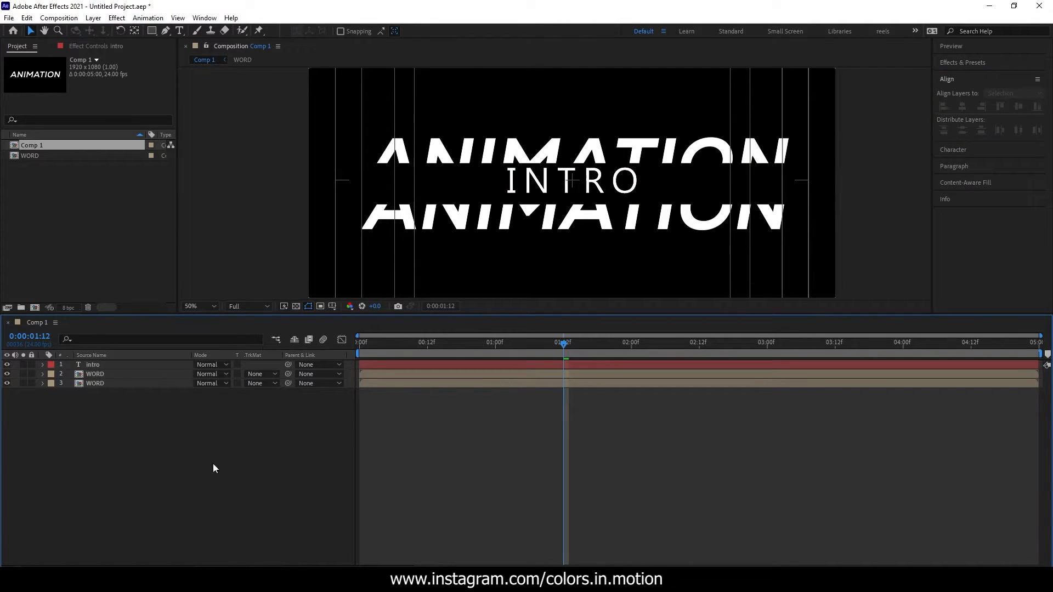
left_click(152, 31)
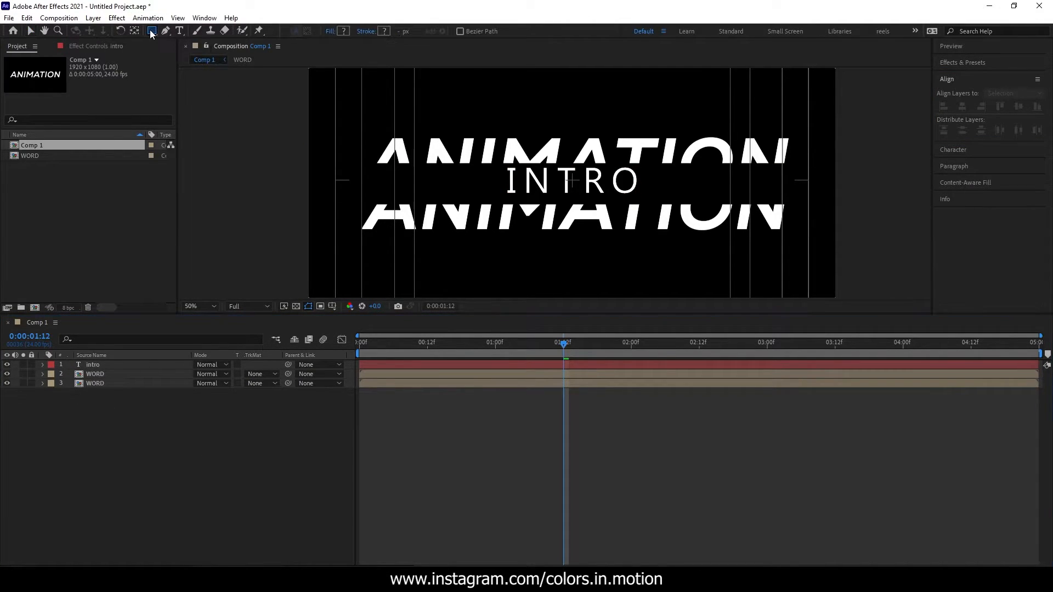
left_click_drag(375, 163, 785, 205)
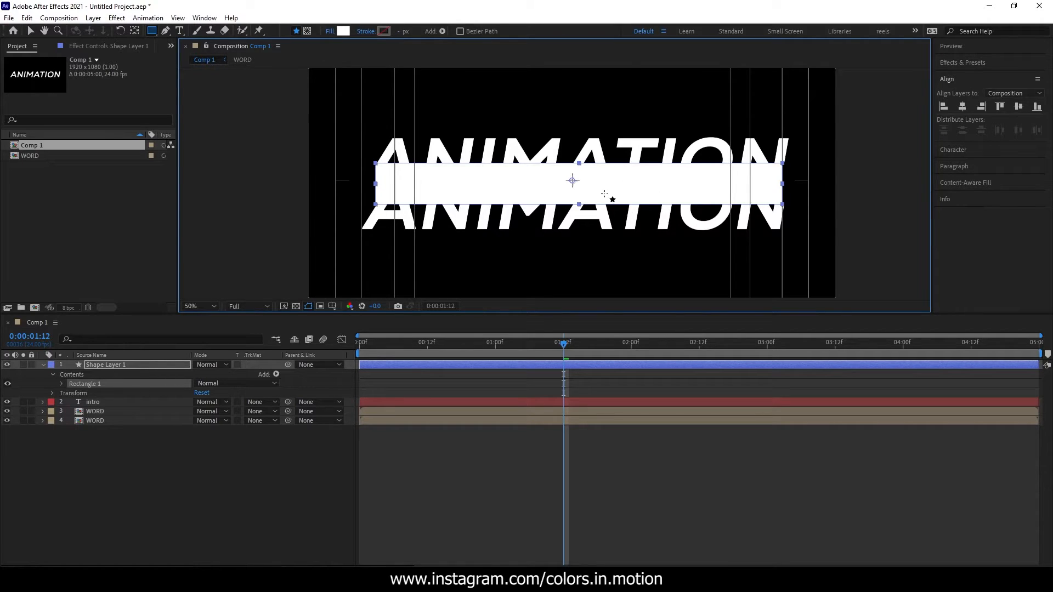
key("v")
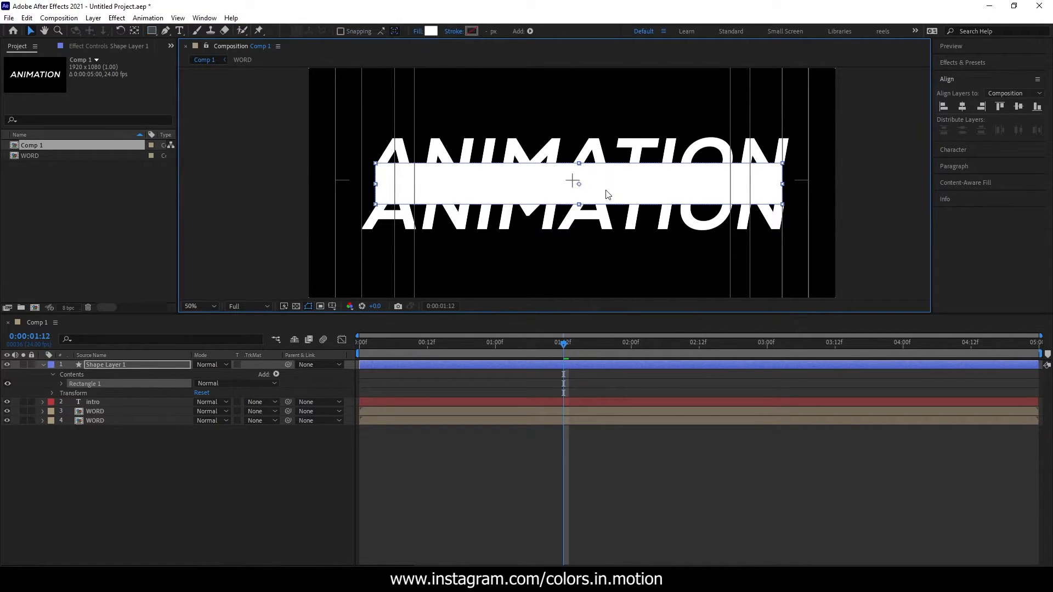
left_click(853, 136)
left_click(665, 192)
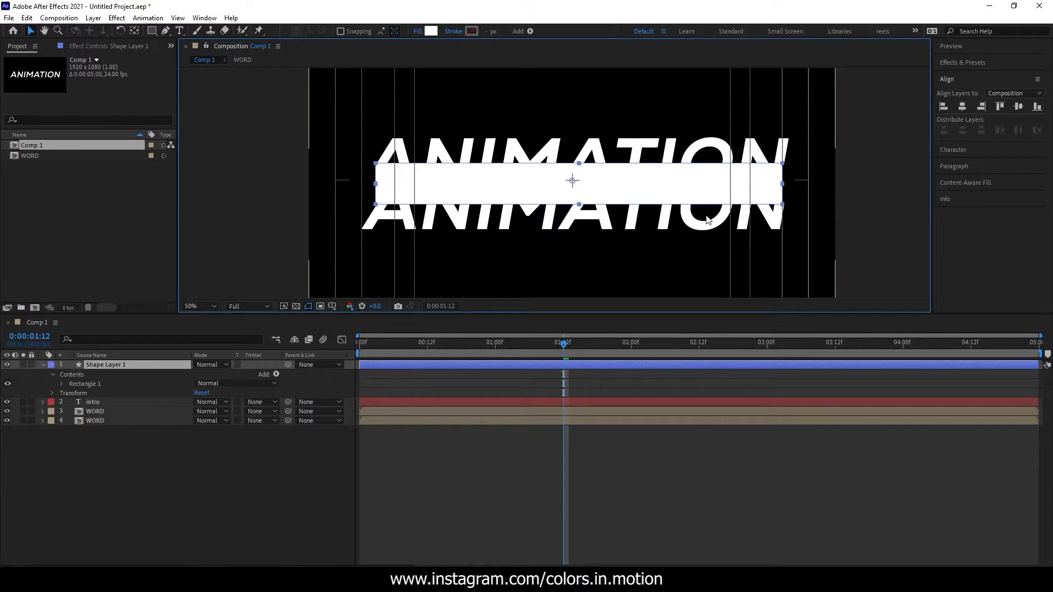
Move the shape layer's anchor point to the middle of the rectangle's bottom edge
left_click(137, 476)
left_click(123, 364)
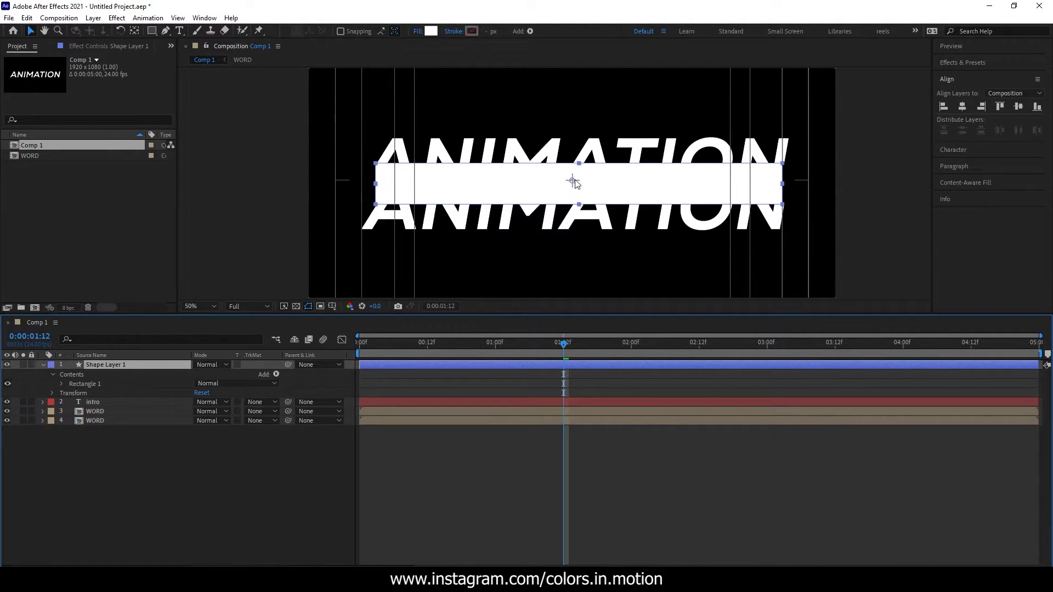
left_click(134, 31)
left_click_drag(572, 181, 581, 195)
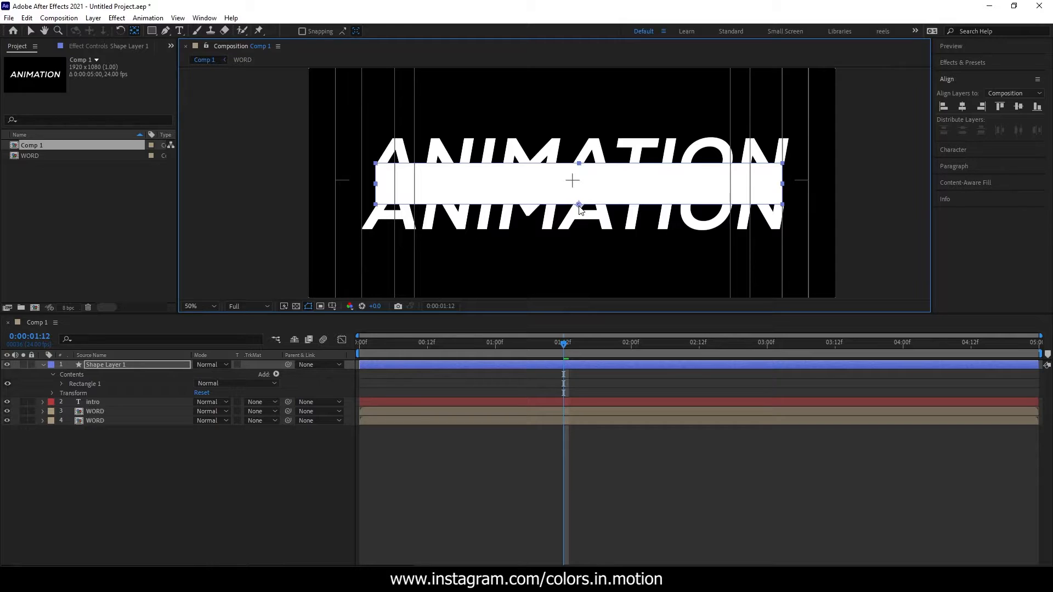
left_click(203, 486)
left_click(142, 365)
left_click(595, 180)
key("v")
left_click(637, 109)
left_click(645, 198)
left_click(920, 233)
left_click(714, 179)
left_click_drag(563, 344, 563, 370)
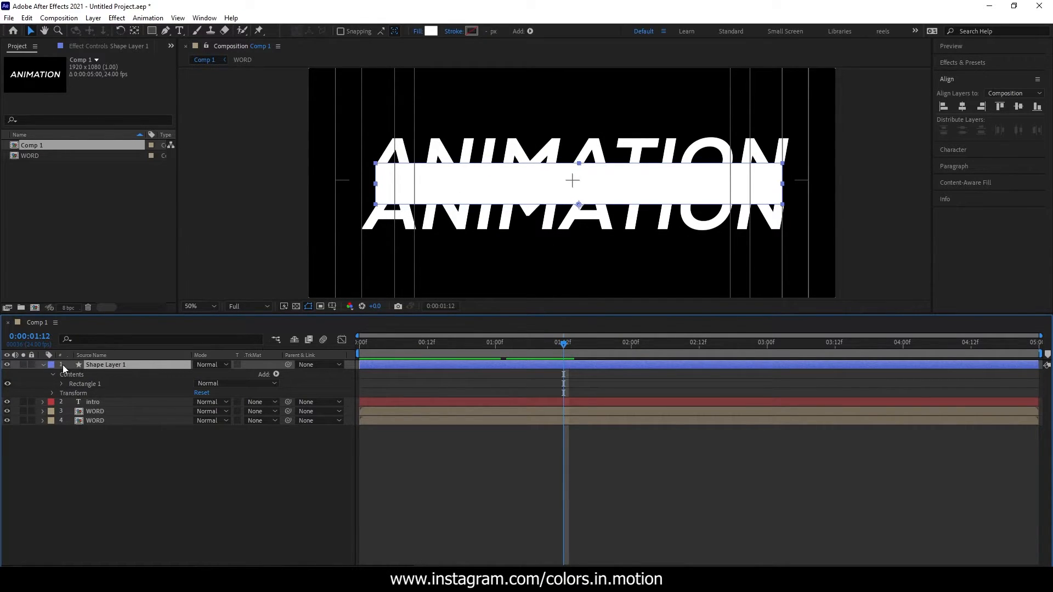
Lower the shape layer's Opacity to 9% so the intro text shows through the rectangle
left_click(43, 365)
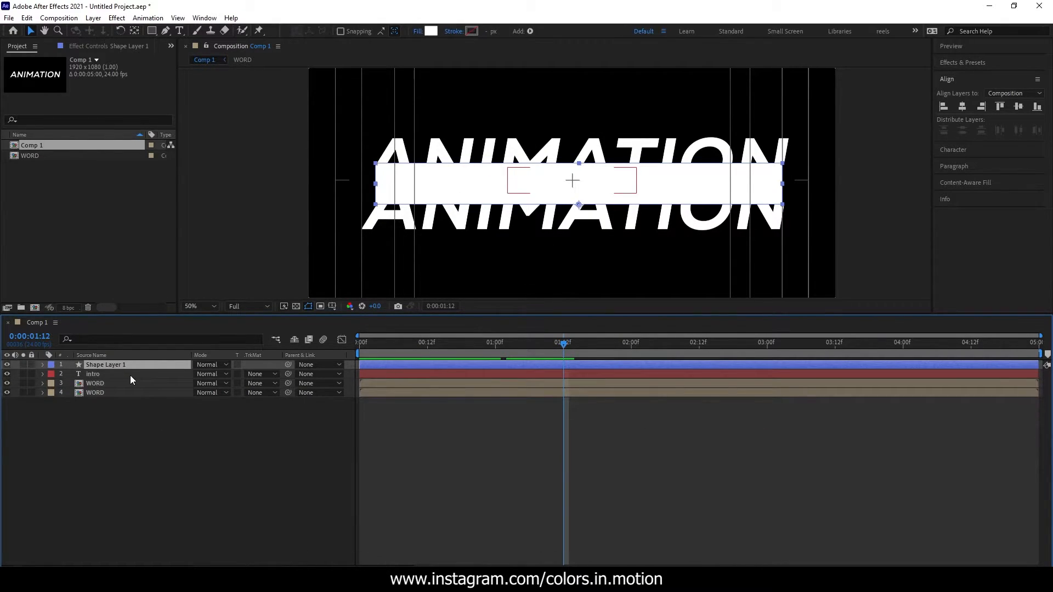
key("t")
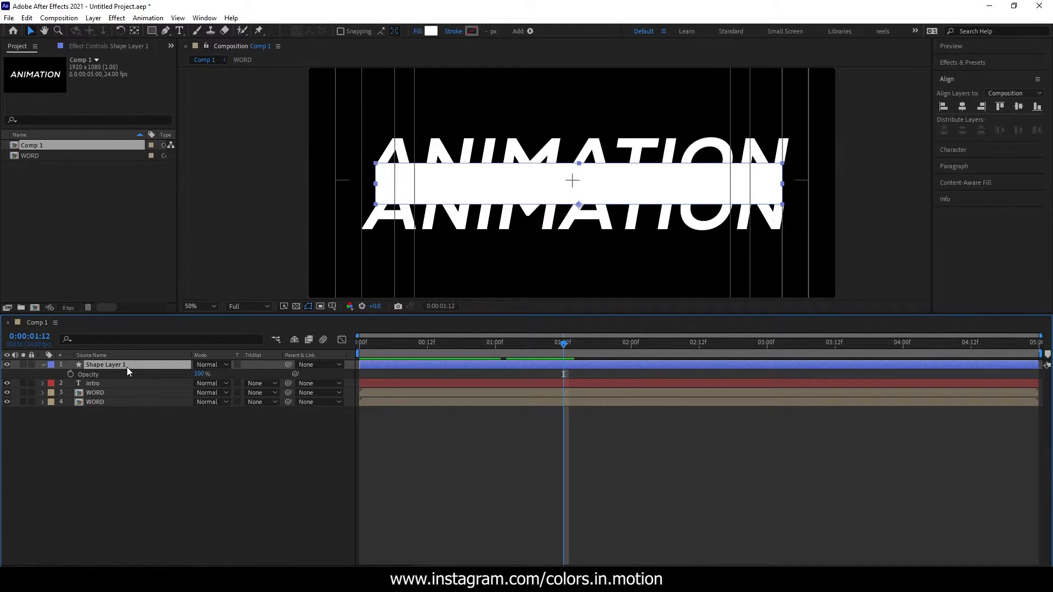
left_click_drag(201, 374, 152, 377)
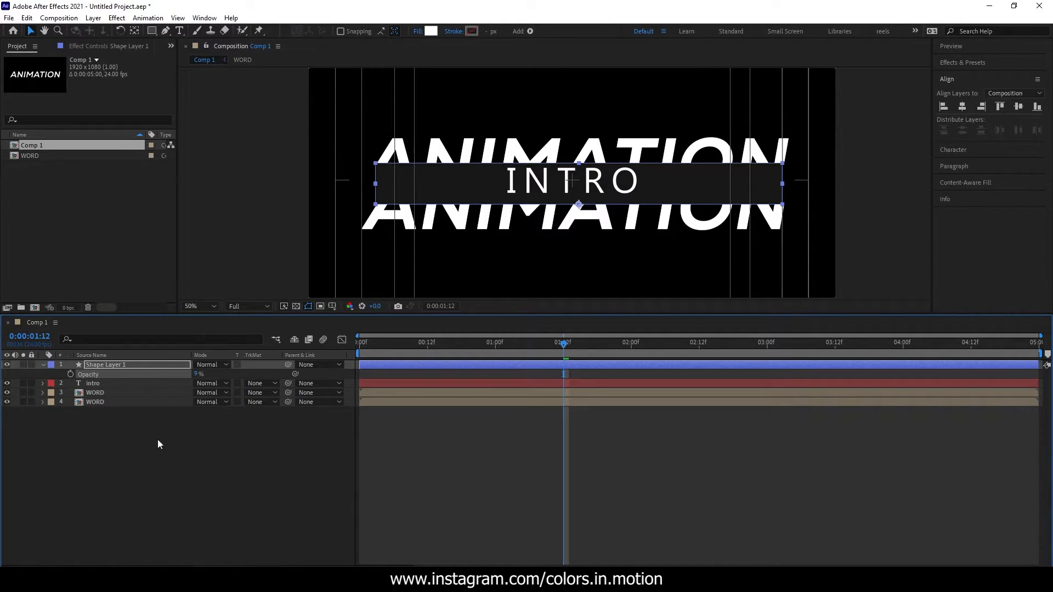
left_click(157, 425)
left_click(442, 174)
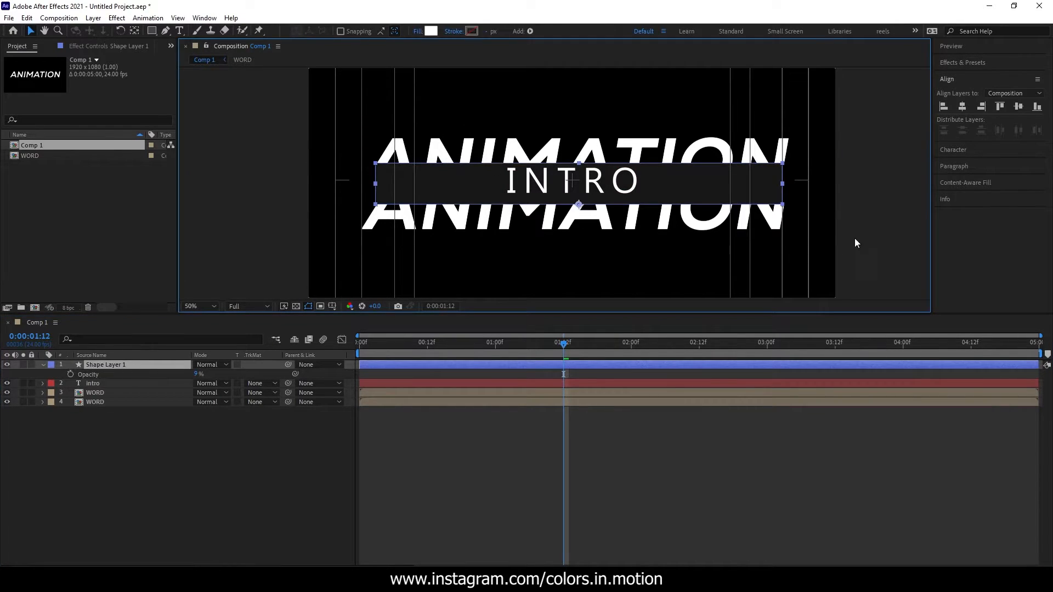
Reveal the Position keyframes of both WORD layers and move the playhead to their end keyframes at 0:00:01:18
left_click_drag(104, 430, 124, 396)
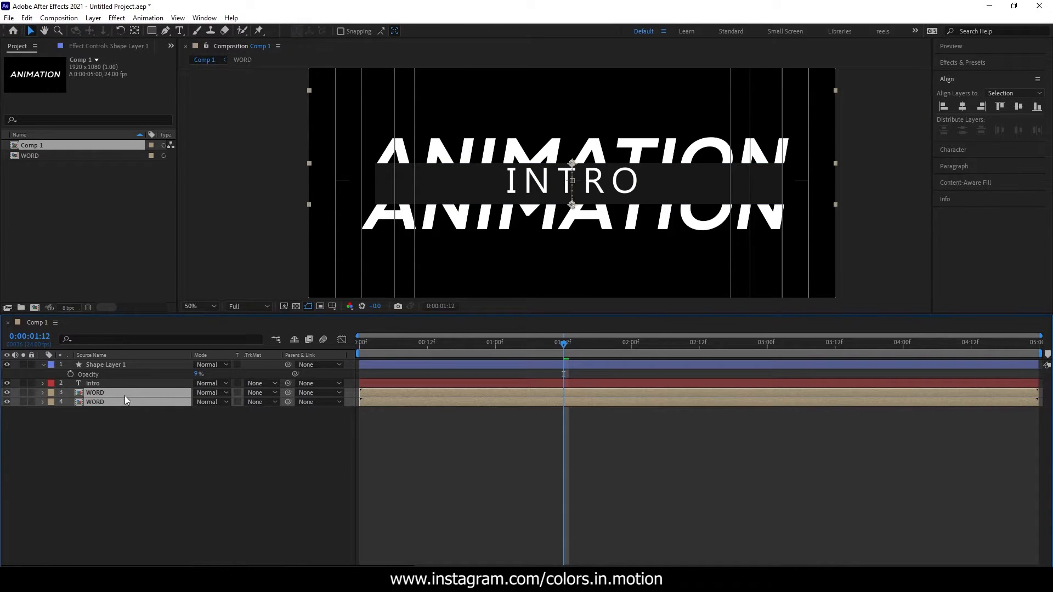
key("u")
left_click_drag(94, 477, 121, 393)
left_click_drag(568, 344, 596, 358)
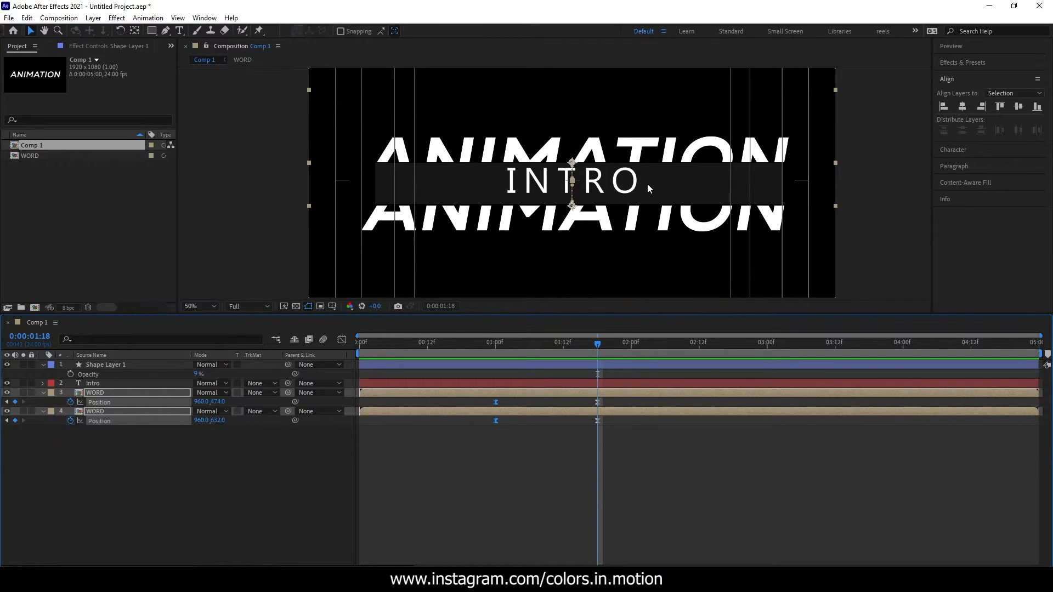
Collapse the layer properties and set the intro layer's track matte to Alpha Matte "Shape Layer 1"
left_click(107, 365)
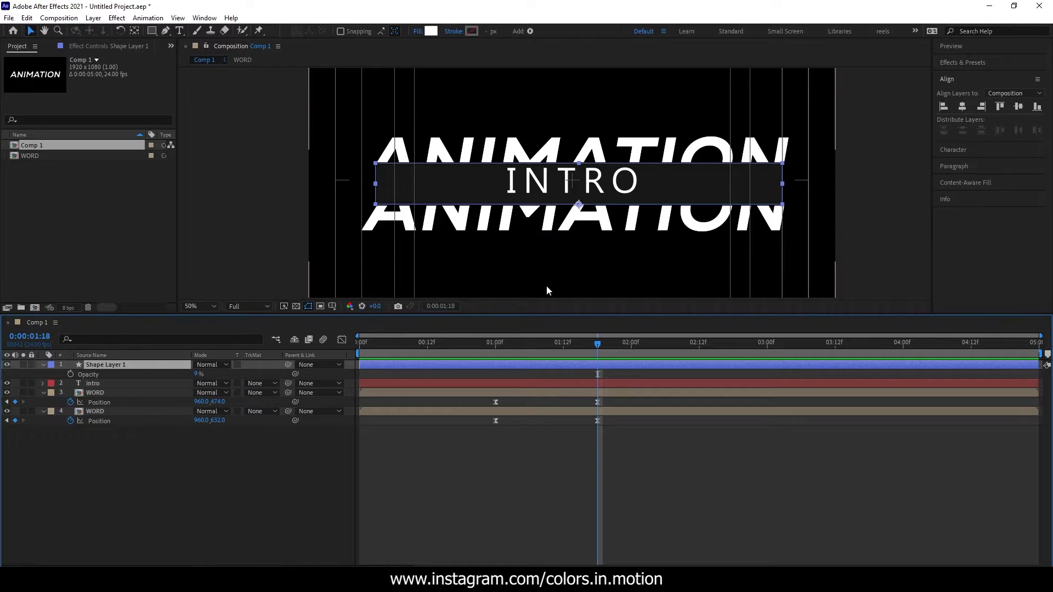
left_click(43, 365)
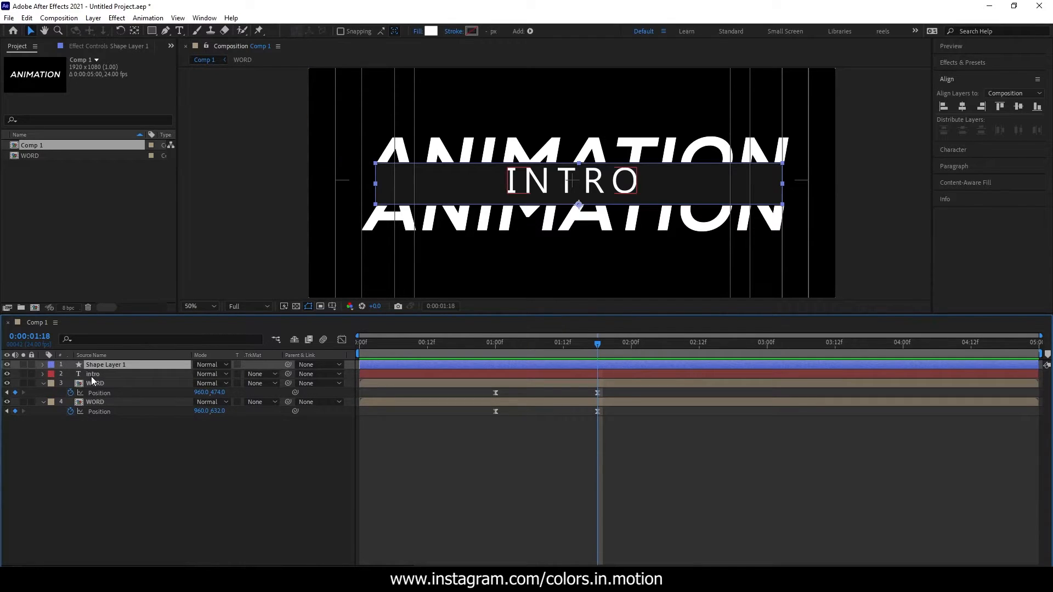
left_click(92, 374)
left_click(44, 383)
left_click(43, 393)
left_click_drag(90, 376, 65, 382)
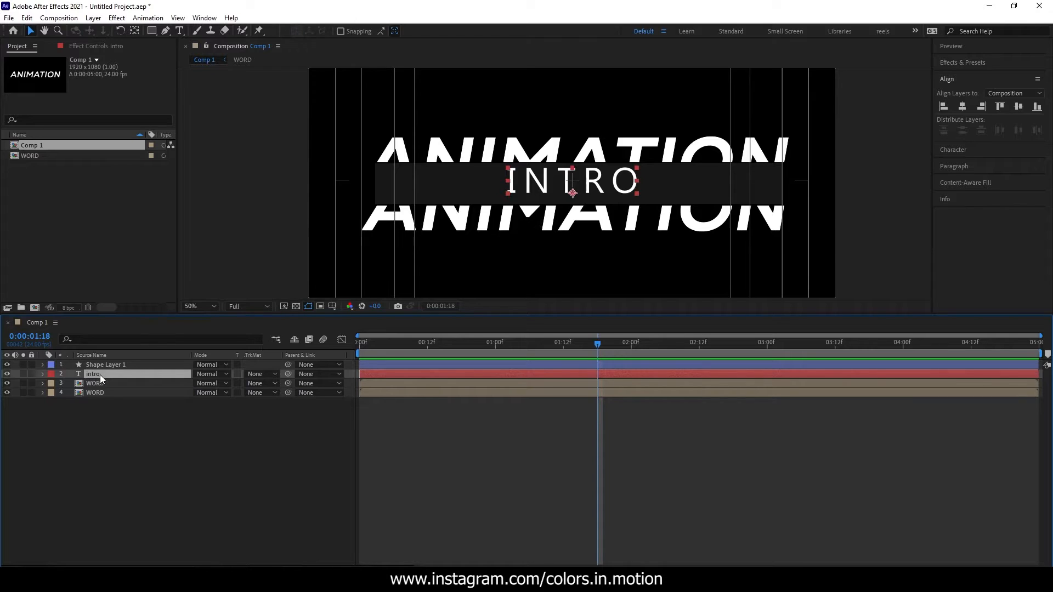
left_click(256, 374)
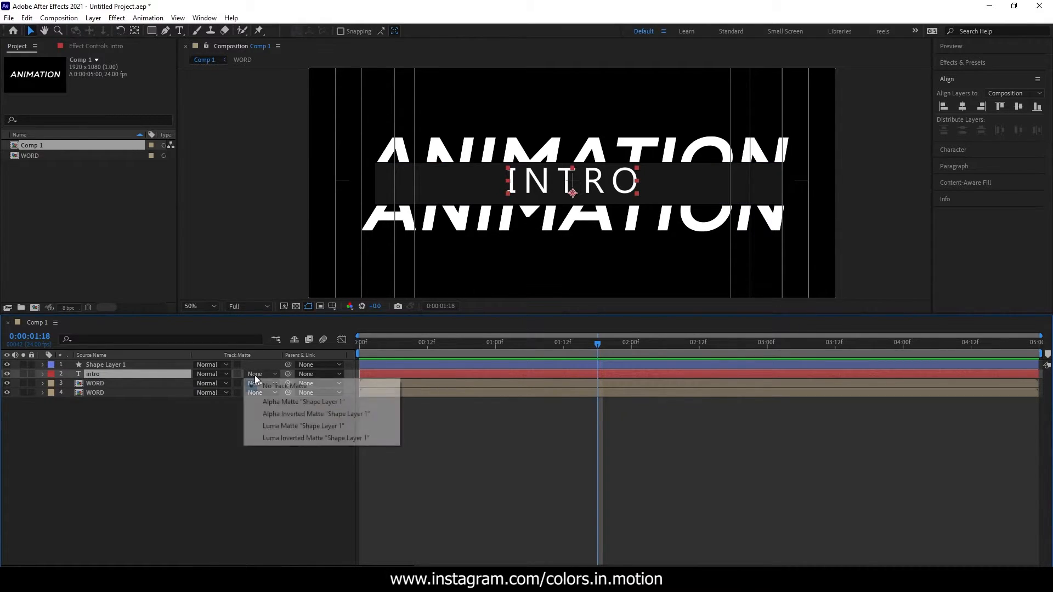
left_click(272, 402)
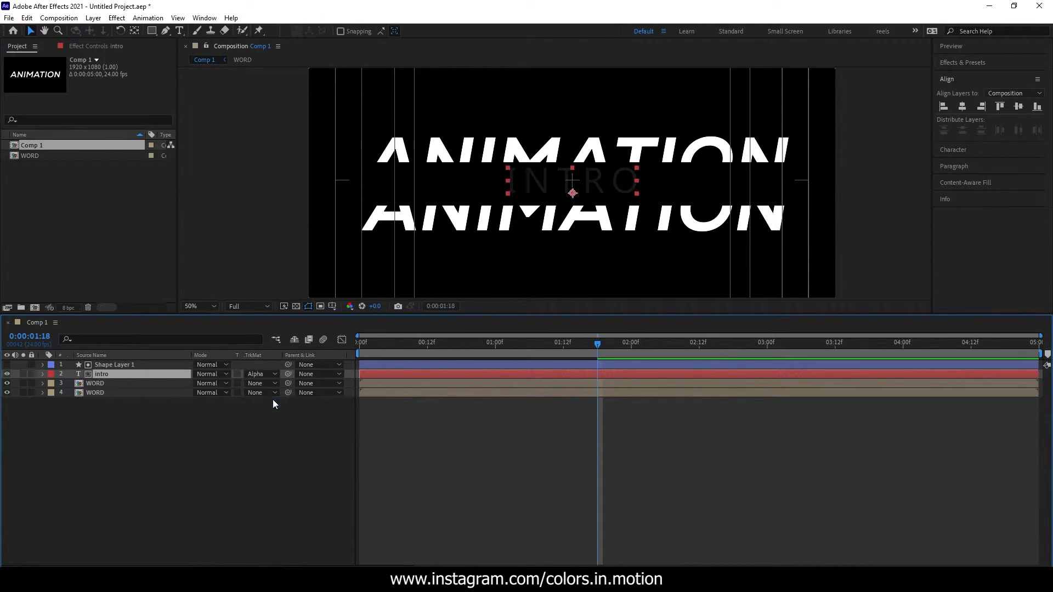
Set the matte shape layer's Opacity to 100%
left_click(248, 468)
left_click(128, 366)
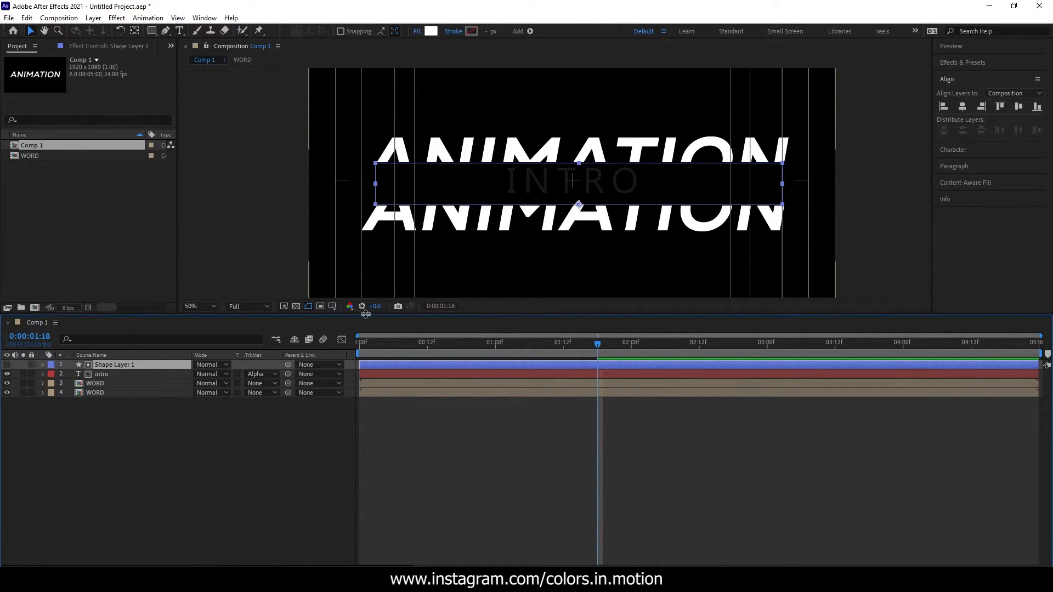
left_click(112, 373)
left_click(119, 366)
key("t")
left_click_drag(198, 374, 377, 377)
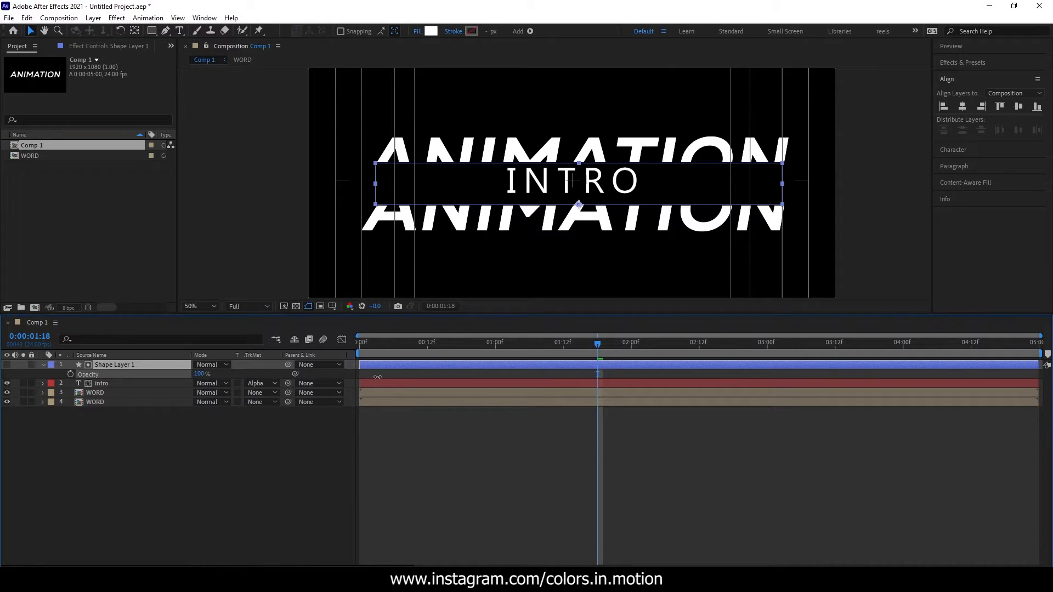
key("F2")
left_click(145, 363)
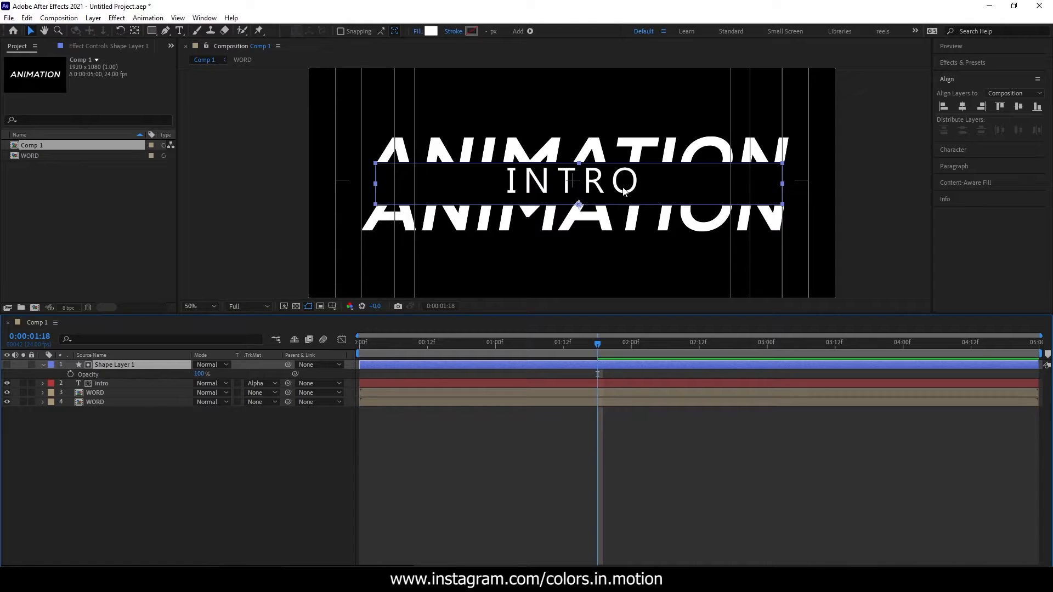
Try moving the intro text inside the rectangle matte and recenter it in the composition
left_click(117, 385)
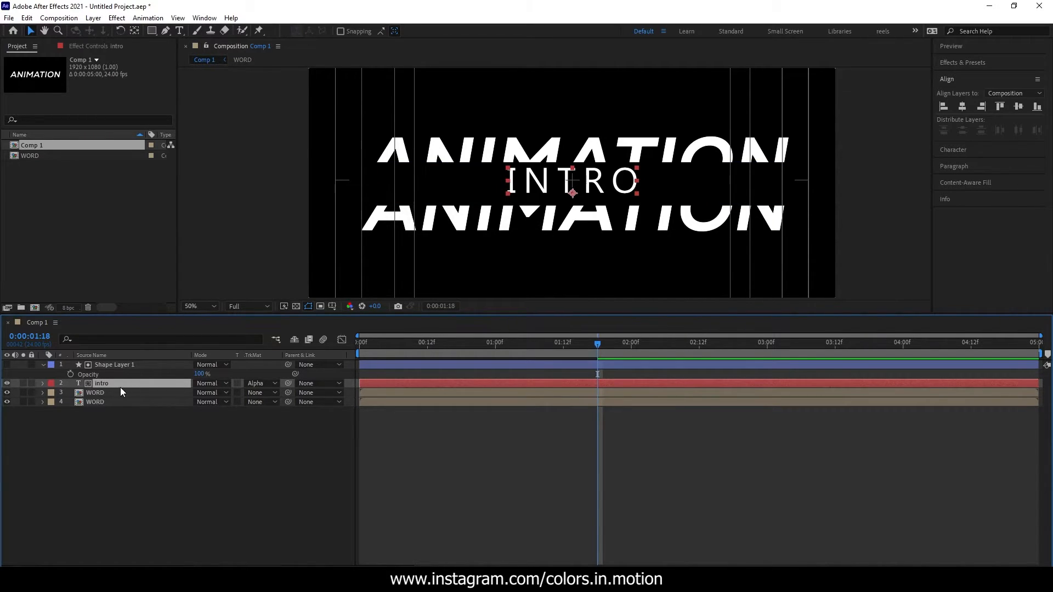
mouse_move(569, 185)
left_mouse_down()
mouse_move(571, 118)
mouse_move(570, 220)
mouse_move(571, 191)
left_mouse_up()
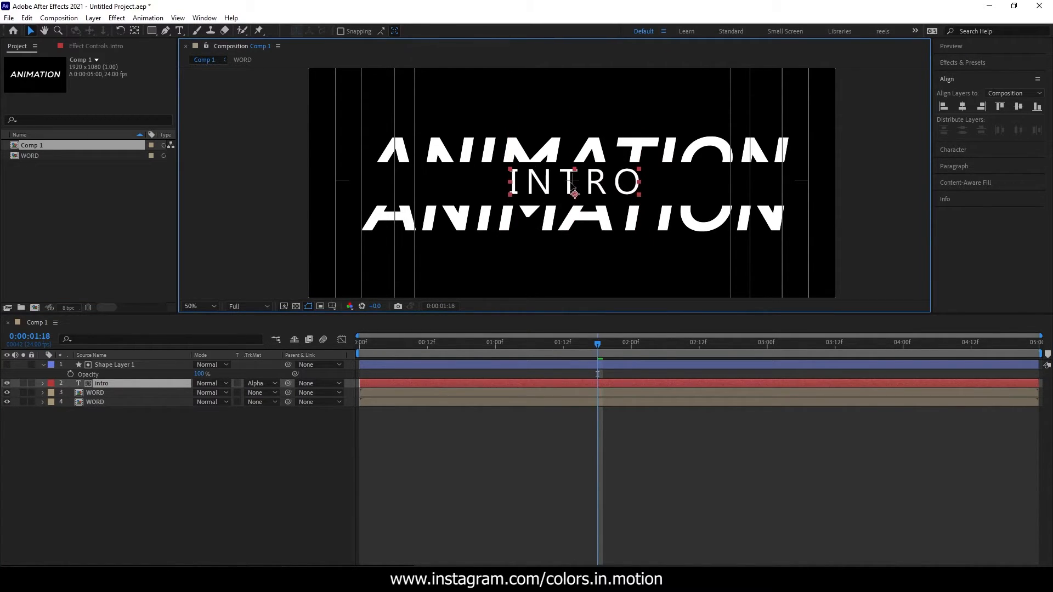
left_click(962, 107)
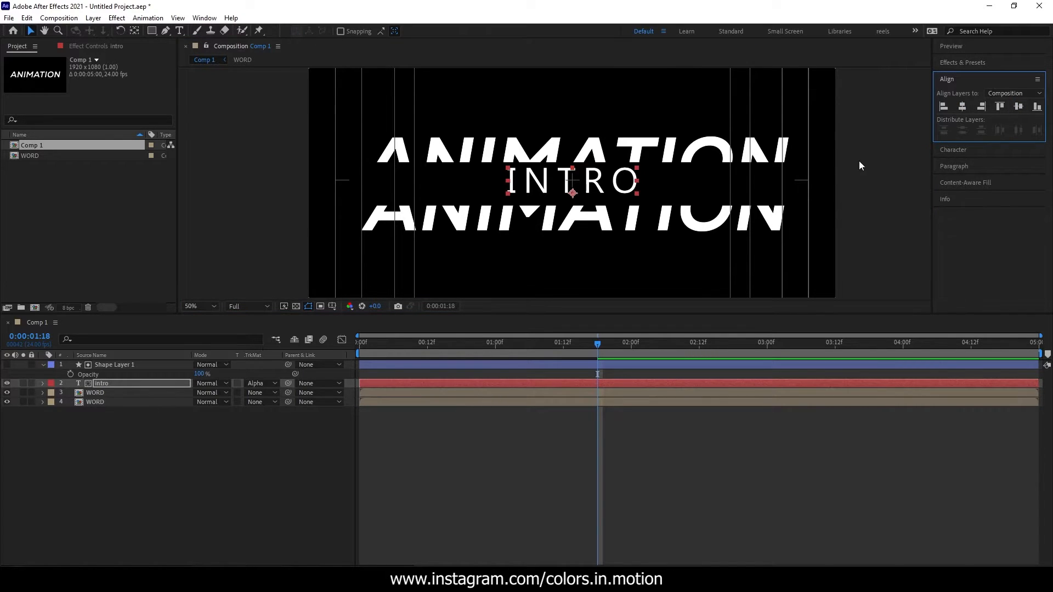
Unlink the shape layer's Scale proportions, try a different horizontal scale, and undo that scale change
left_click(114, 365)
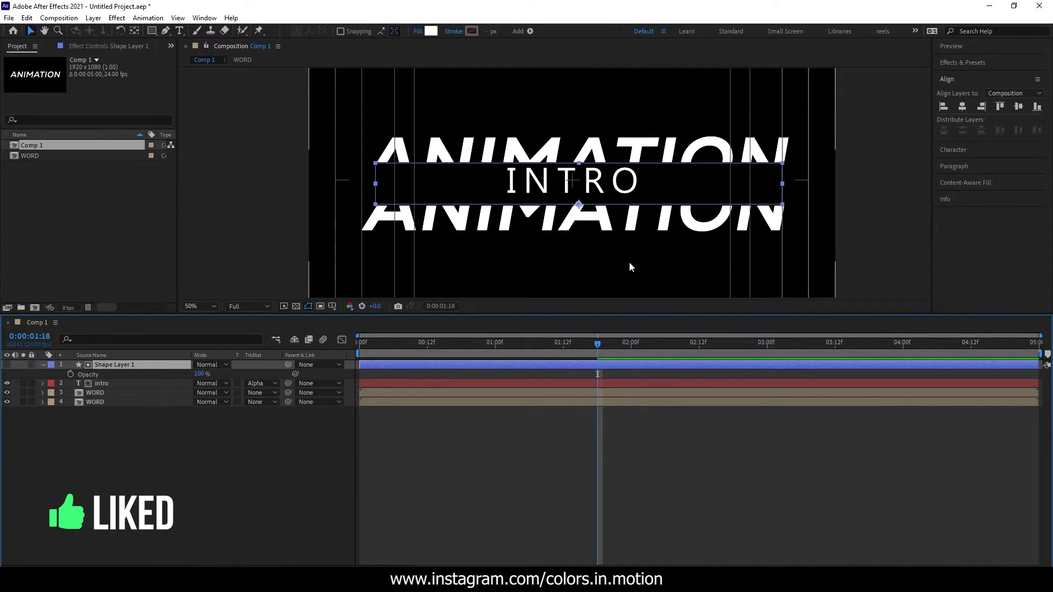
key("s")
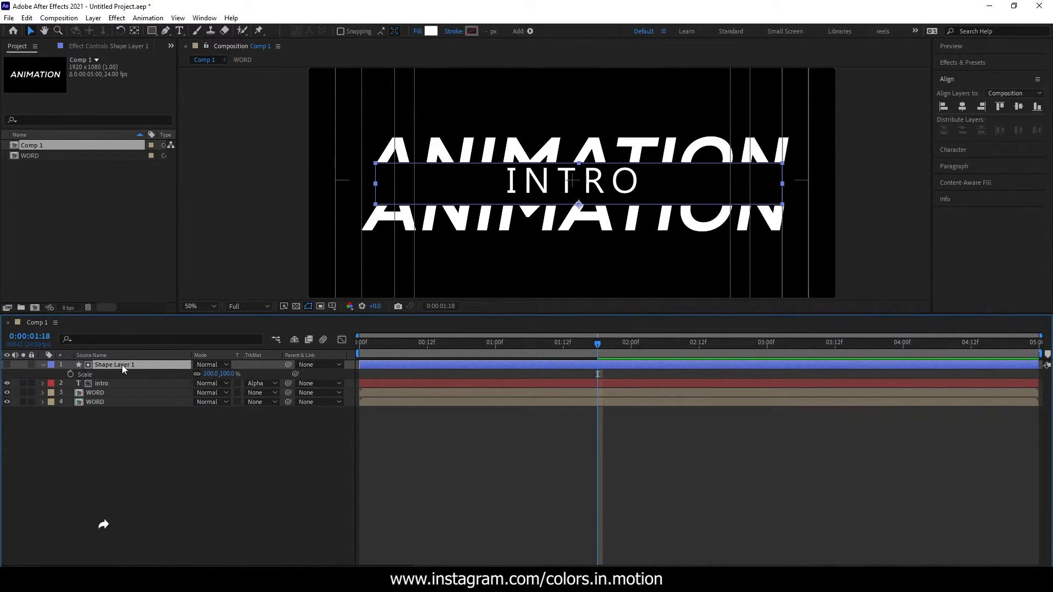
left_click(197, 374)
left_click_drag(211, 374, 245, 376)
key("ctrl+z")
key("ctrl+z")
Move the shape layer's anchor point to the center of the rectangle
left_click(134, 30)
left_click_drag(579, 205, 578, 183)
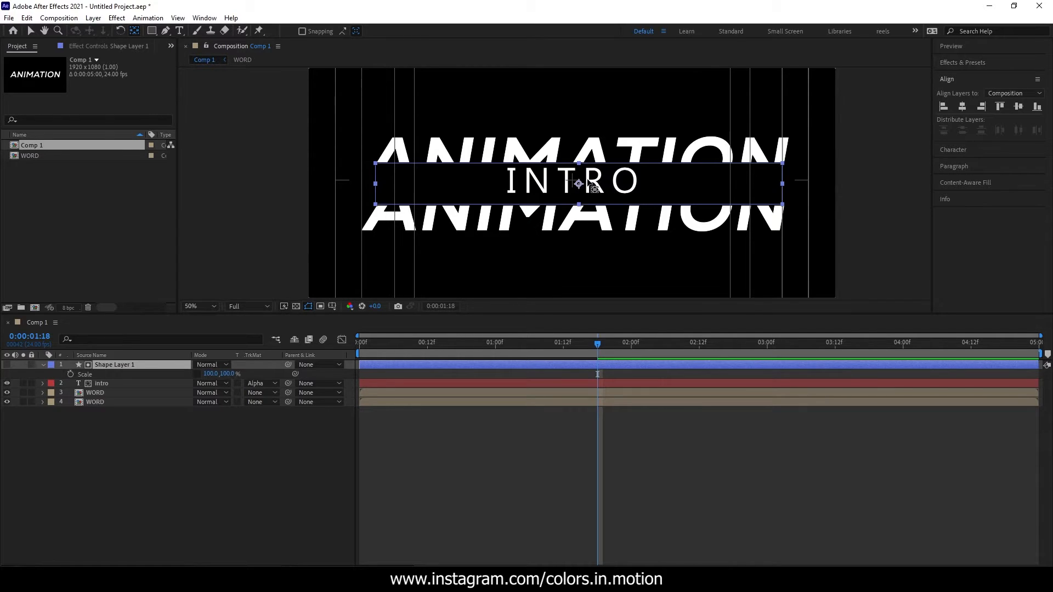
Show the keyframed properties of both WORD layers and move the current time to their first keyframes at 0:00:01:00
left_click(176, 462)
key("v")
left_click(139, 366)
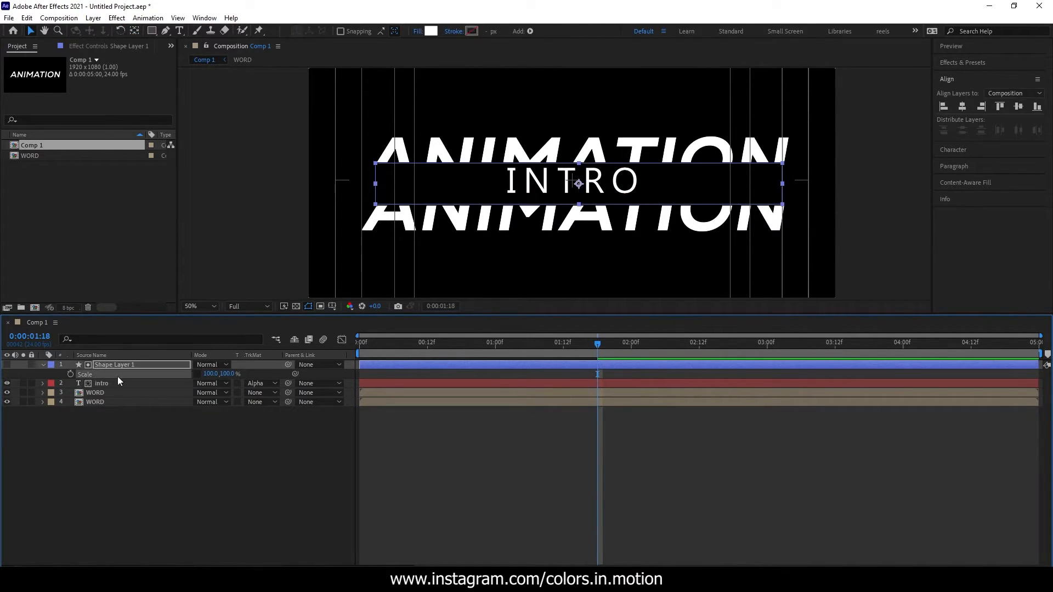
left_click_drag(52, 437, 129, 388)
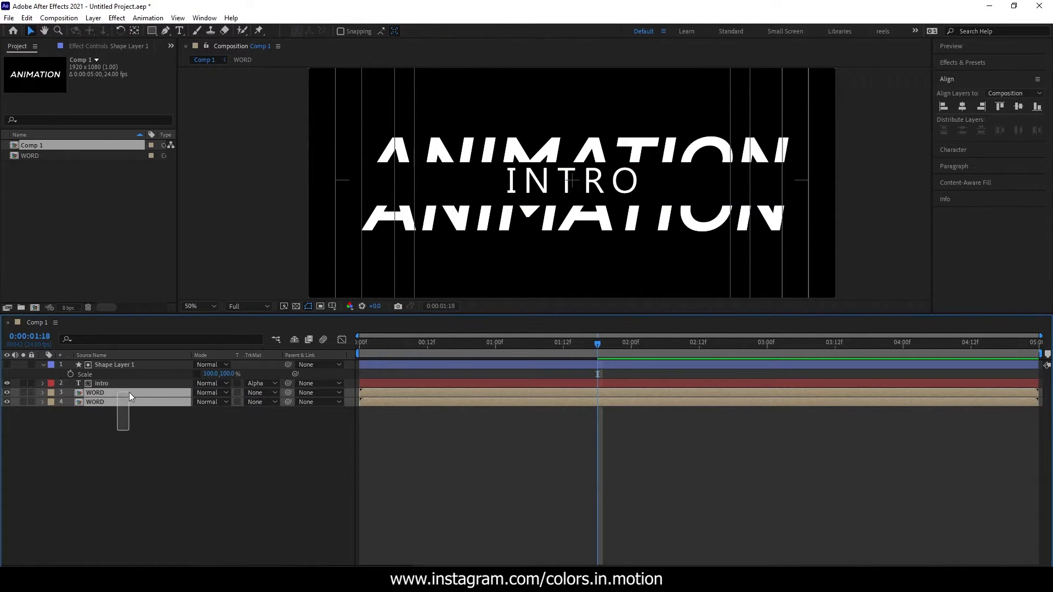
key("u")
left_click_drag(597, 352, 498, 354)
left_click_drag(489, 434, 501, 382)
left_click_drag(107, 464, 136, 462)
Set the shape layer's vertical Scale to 0% and start Scale keyframing at 0:00:01:00
left_click(86, 375)
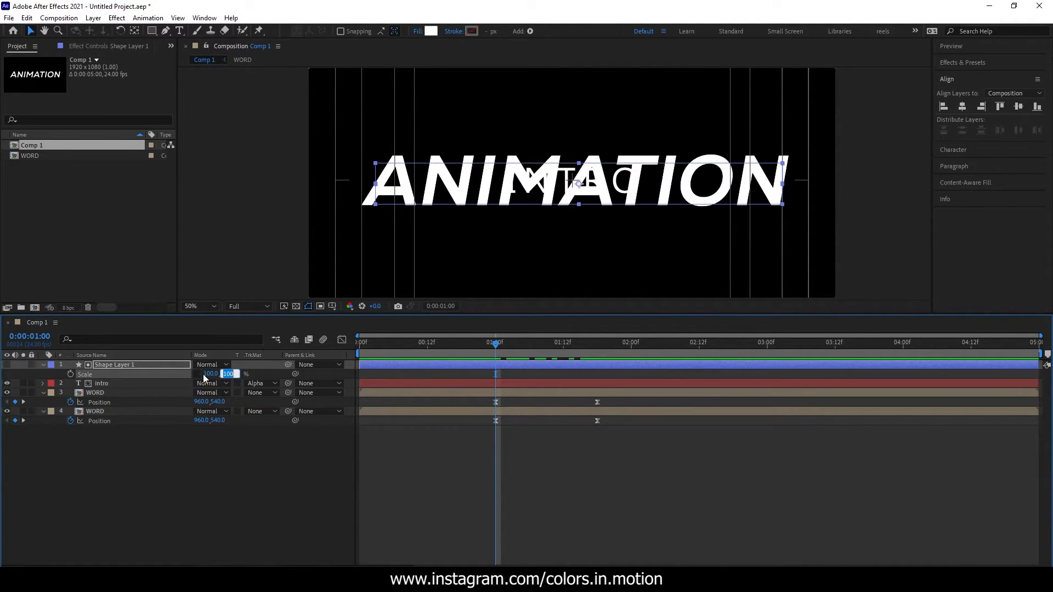
left_click(219, 475)
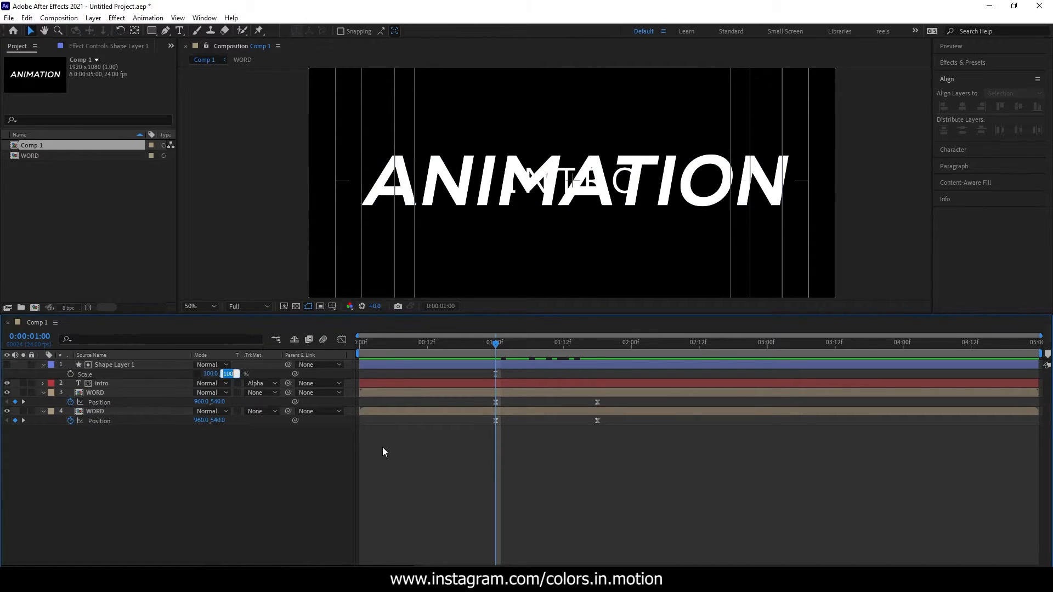
type("0")
key("Return")
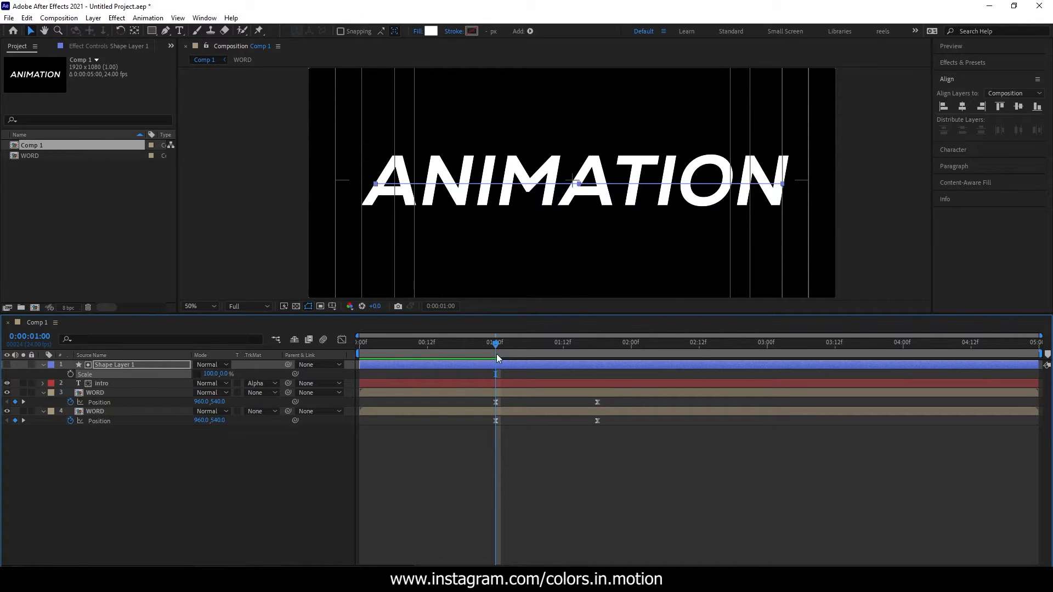
left_click(70, 374)
Add a Scale keyframe at 0:00:01:18 with the shape layer's vertical scale at 100%
left_click_drag(498, 349, 598, 361)
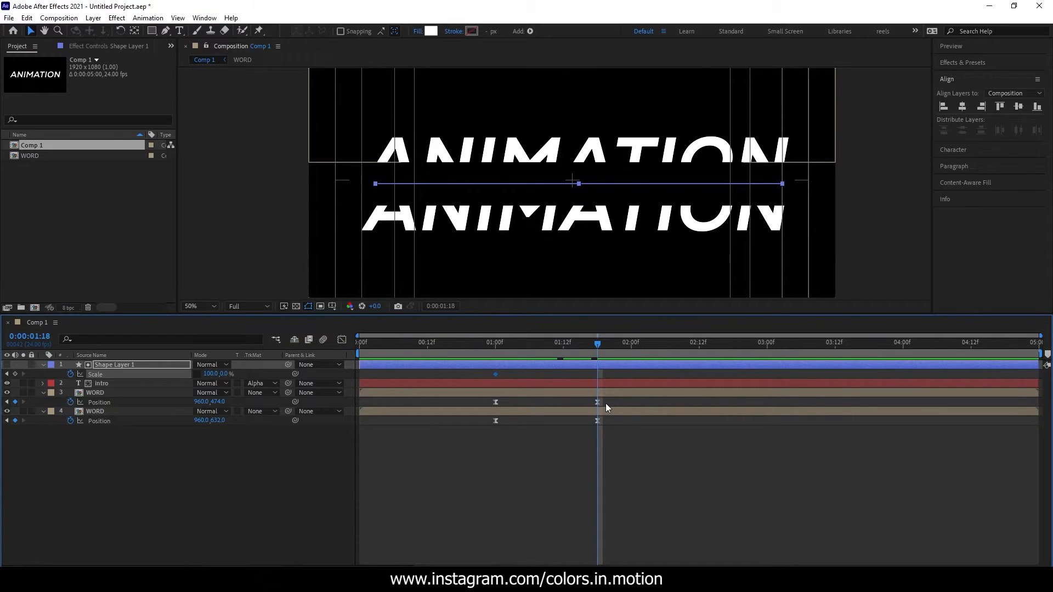
left_click(223, 374)
type("100")
key("Return")
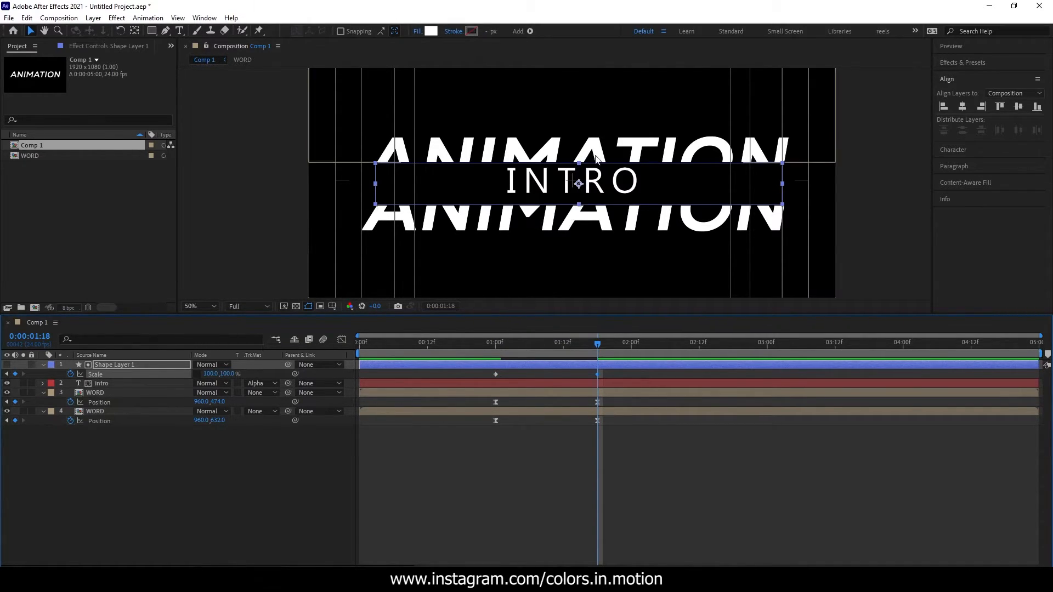
Preview the matte reveal of the intro text from 0:00:01:00
mouse_move(500, 345)
left_mouse_down()
mouse_move(485, 348)
mouse_move(558, 358)
mouse_move(495, 357)
left_mouse_up()
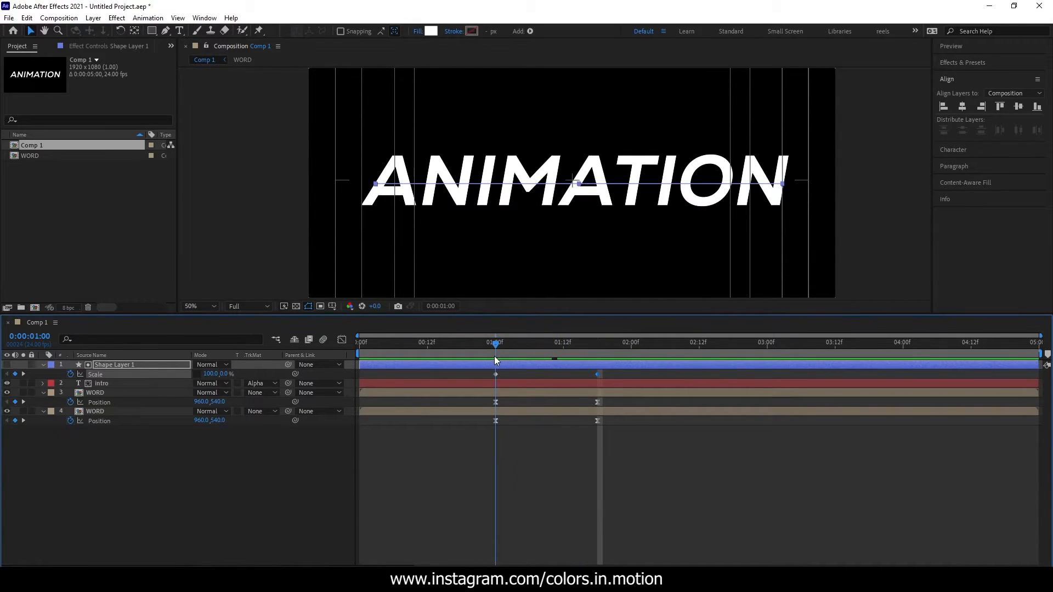
left_click(596, 487)
key("space")
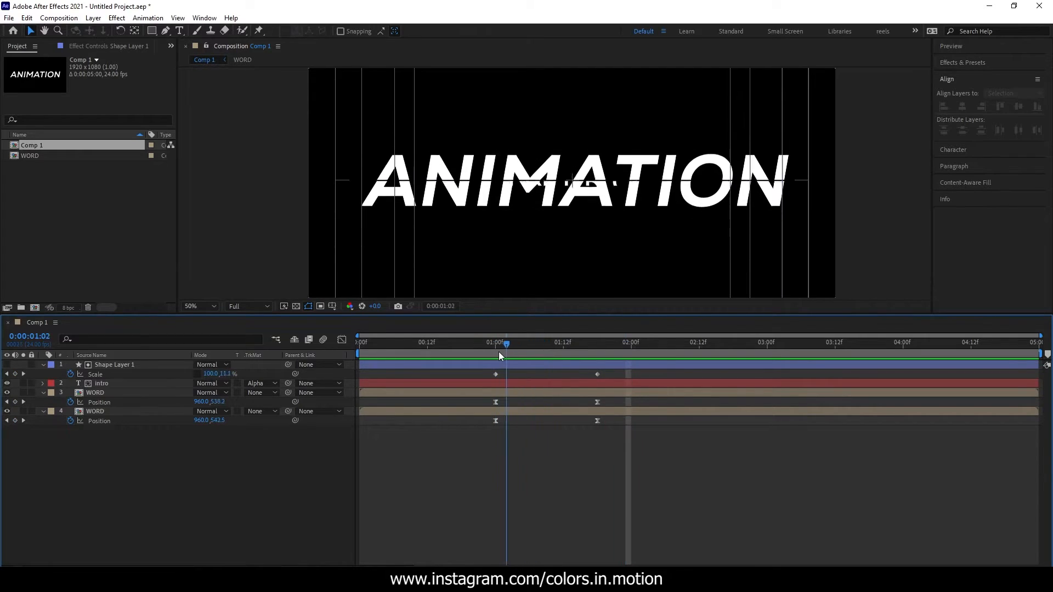
key("space")
Apply Easy Ease to both Scale keyframes of the shape layer and play back the eased reveal
left_click_drag(603, 346, 642, 373)
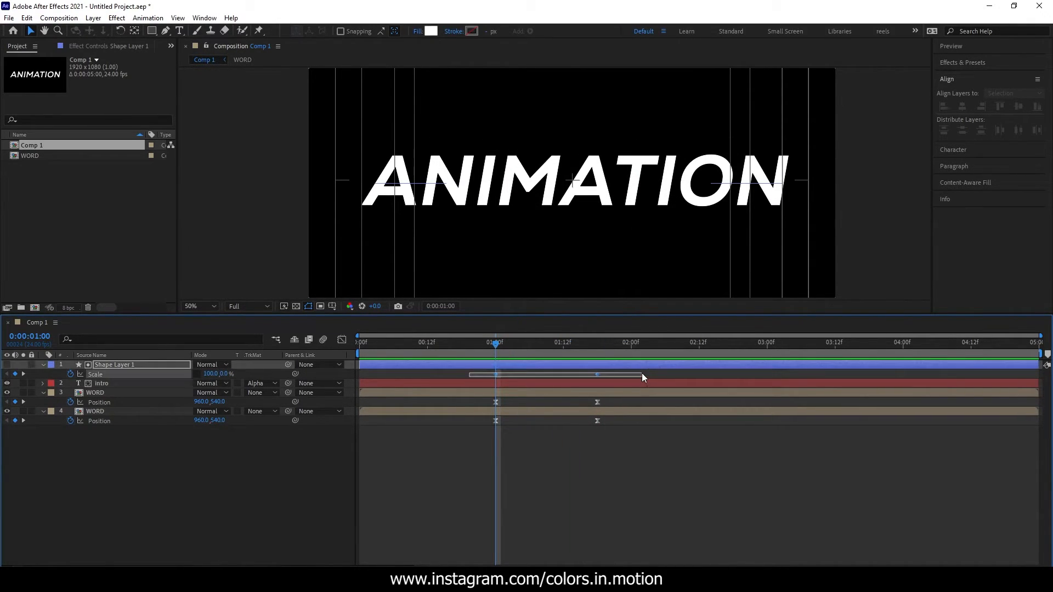
mouse_move(495, 343)
left_mouse_down()
mouse_move(484, 353)
mouse_move(497, 357)
left_mouse_up()
key("space")
key("space")
left_click_drag(579, 346, 447, 366)
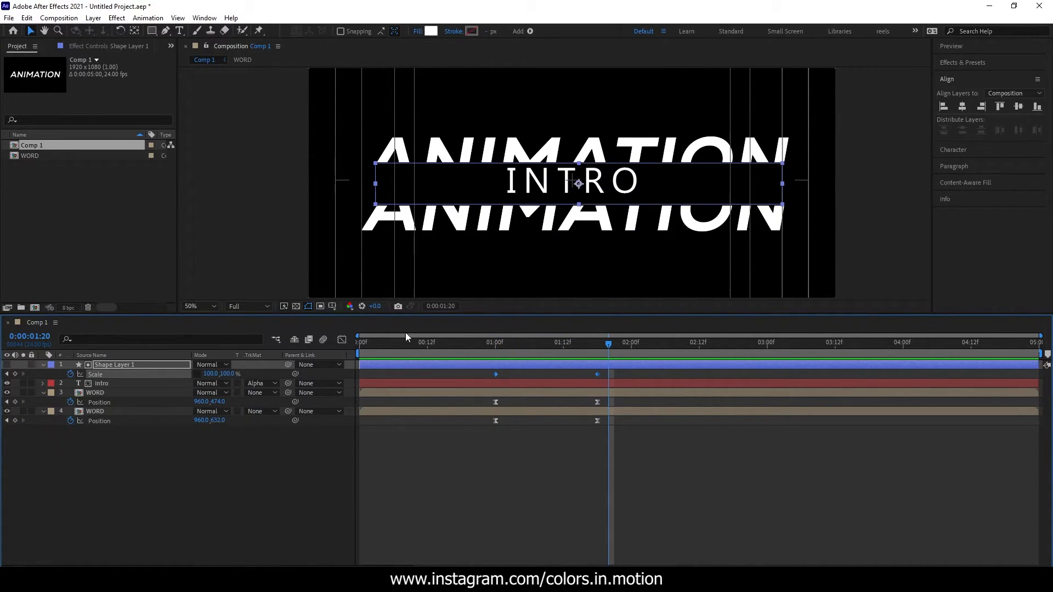
Open the Scale speed graph and lengthen the last keyframe's incoming influence so the speed peaks early
left_click(343, 341)
left_click(597, 518)
left_click_drag(569, 518, 560, 519)
left_click_drag(596, 350, 538, 347)
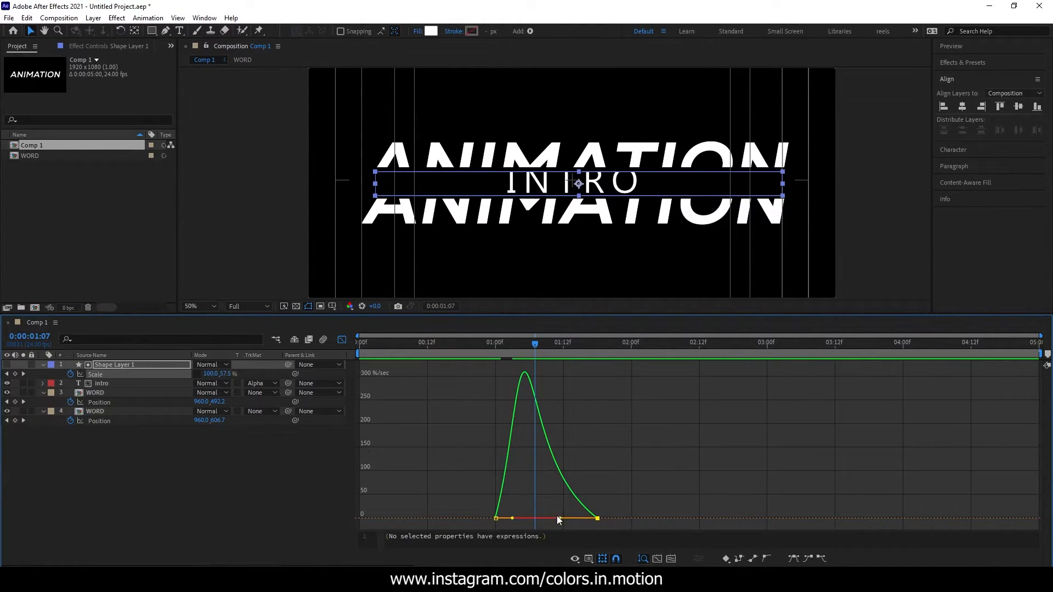
left_click_drag(560, 520, 548, 523)
Lengthen the first Scale keyframe's outgoing influence for a sharp speed peak, check the motion, and close the graph view
left_click_drag(539, 354, 497, 353)
mouse_move(514, 520)
left_mouse_down()
mouse_move(535, 520)
mouse_move(513, 520)
mouse_move(522, 520)
left_mouse_up()
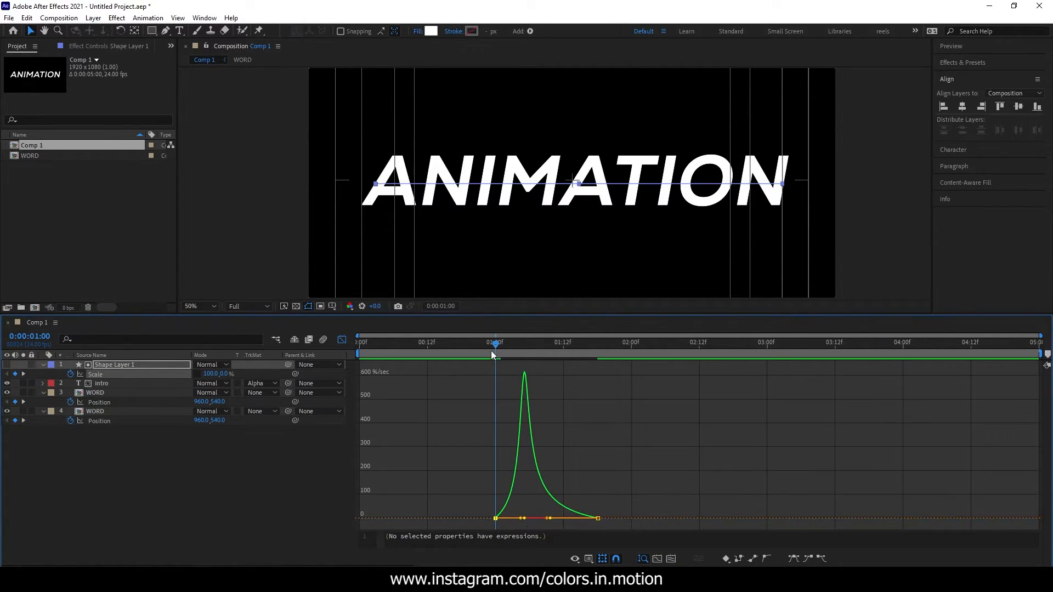
left_click_drag(496, 344, 511, 350)
left_click_drag(520, 518, 536, 519)
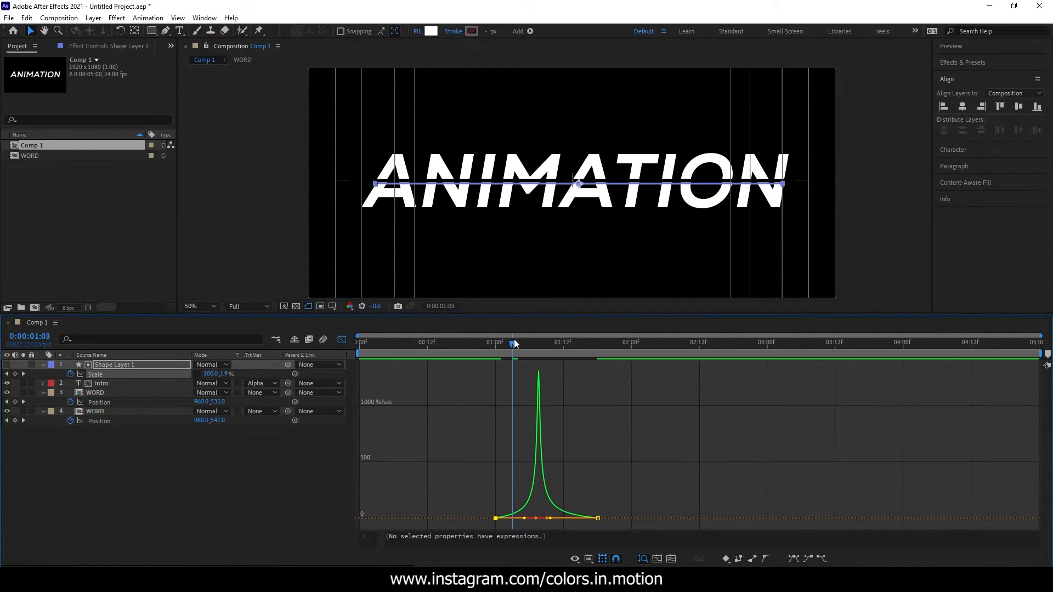
left_click_drag(491, 344, 527, 360)
mouse_move(524, 519)
left_mouse_down()
mouse_move(516, 519)
mouse_move(531, 520)
mouse_move(524, 525)
left_mouse_up()
left_click_drag(522, 347, 597, 367)
left_click(342, 340)
left_click(443, 228)
left_click(817, 214)
Set the lower WORD layer's Position keyframe at 0:00:01:18 to 960, 606, closer to the intro text
left_click(137, 411)
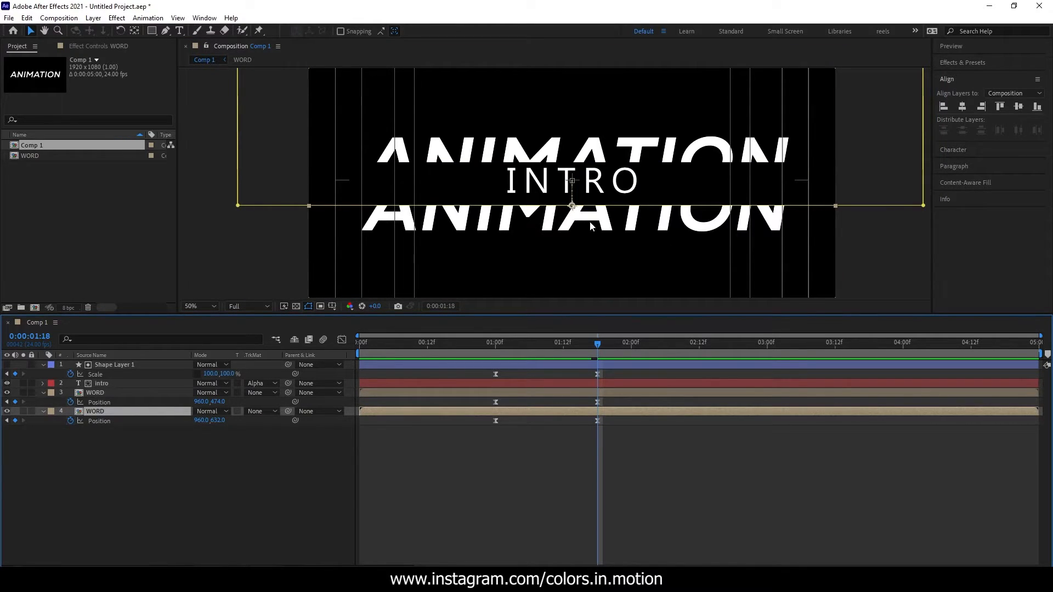
left_click(598, 420)
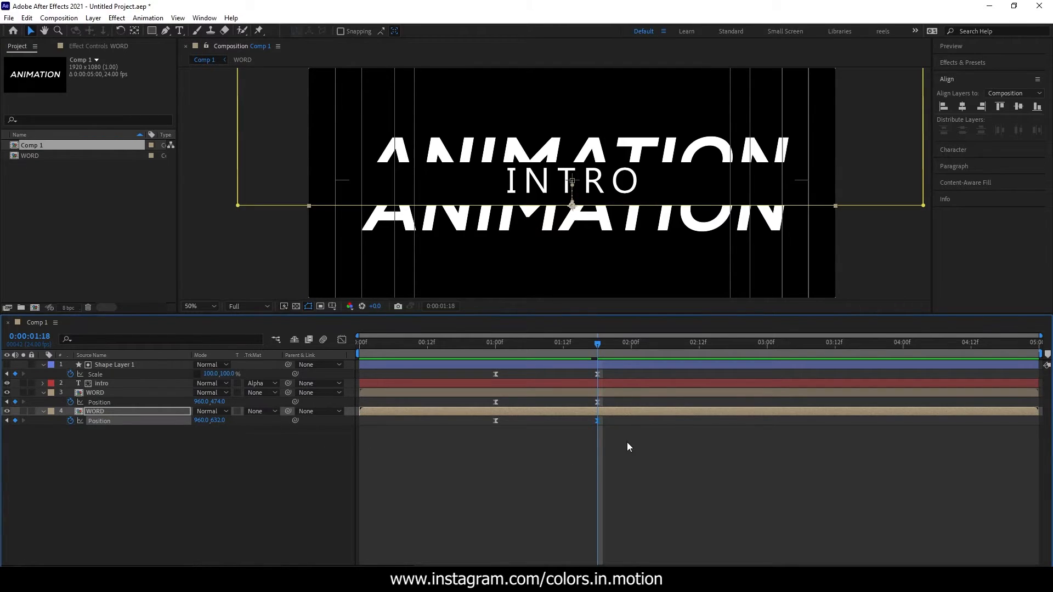
left_click_drag(218, 427, 204, 420)
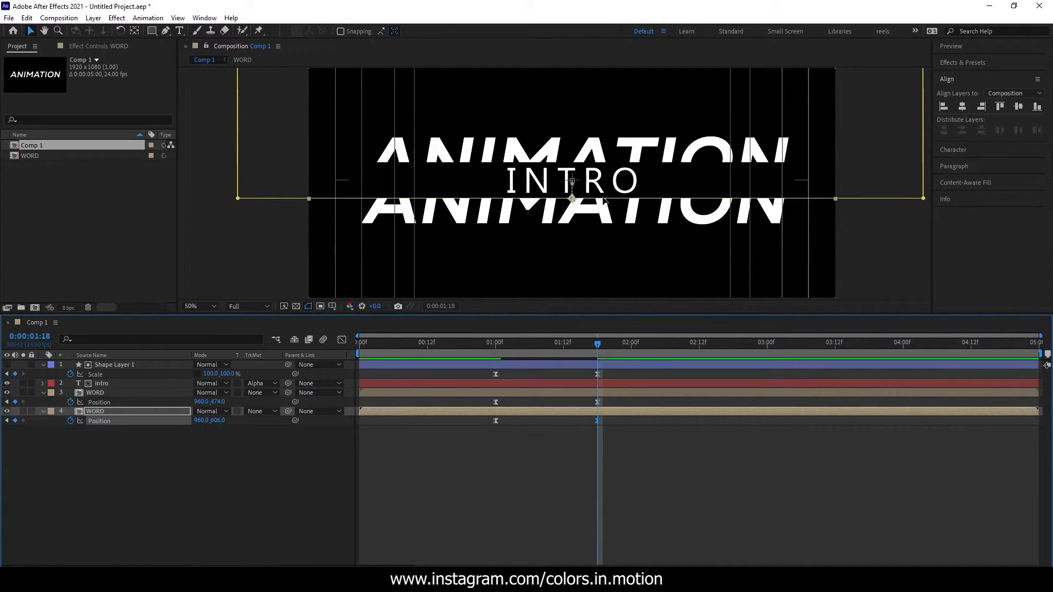
Play the full split animation from the start to check the spacing around the intro text
left_click_drag(608, 355, 497, 351)
left_click(607, 481)
left_click_drag(617, 346, 365, 343)
key("space")
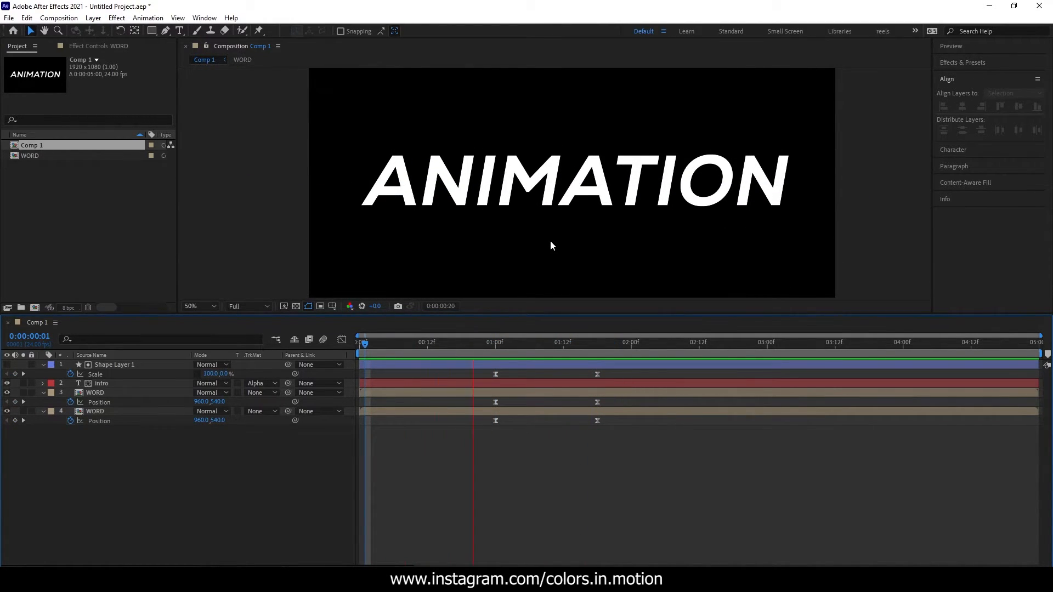
scroll(665, 251, "down", 1)
key("space")
Move the current time to 0:00:01:18 and collapse the properties of all four layers
left_click_drag(604, 345, 597, 371)
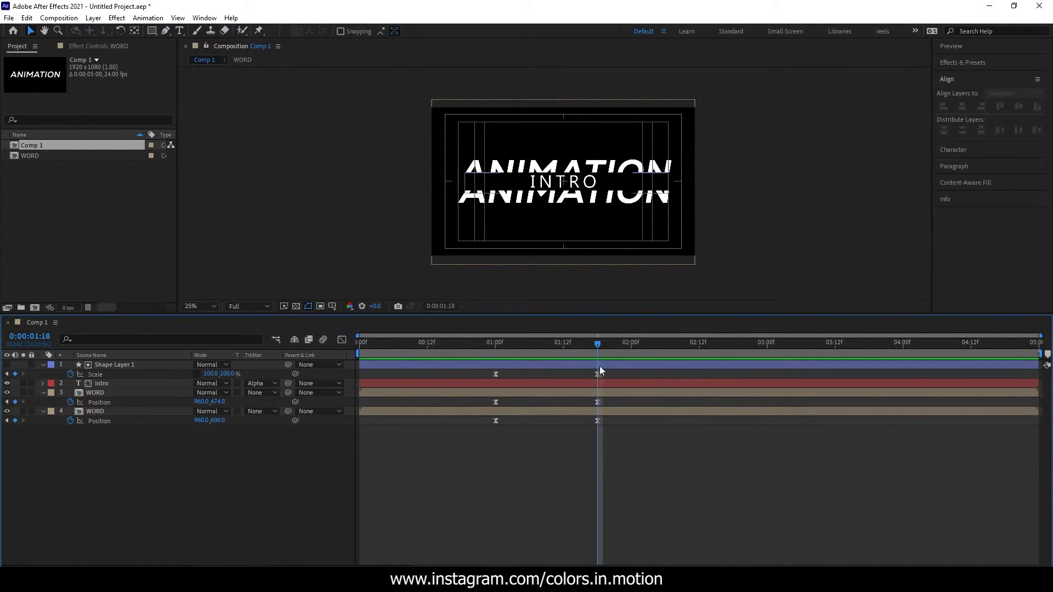
mouse_move(121, 470)
left_mouse_down()
mouse_move(143, 364)
mouse_move(107, 482)
left_mouse_up()
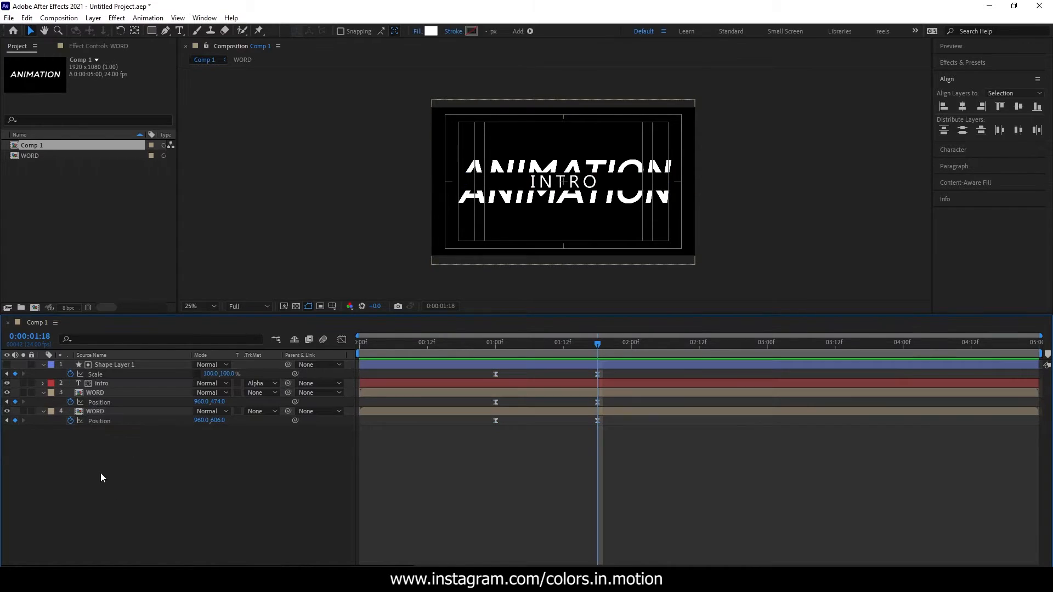
left_click(42, 412)
left_click(42, 393)
left_click(42, 383)
left_click(42, 365)
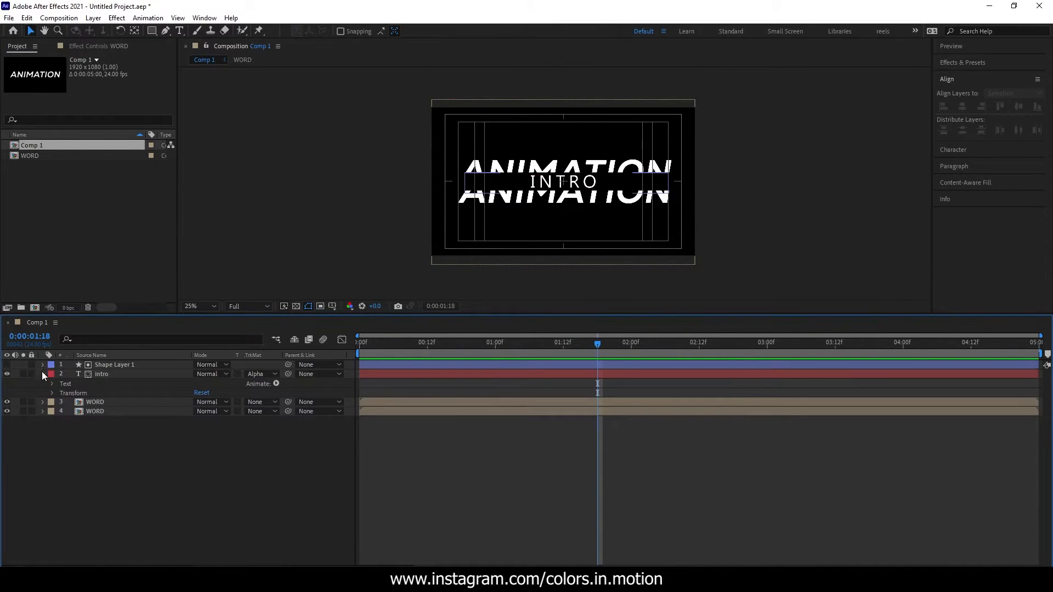
left_click(43, 374)
Create a new dark gray solid layer at the composition size of 1920 x 1080 px
right_click(159, 444)
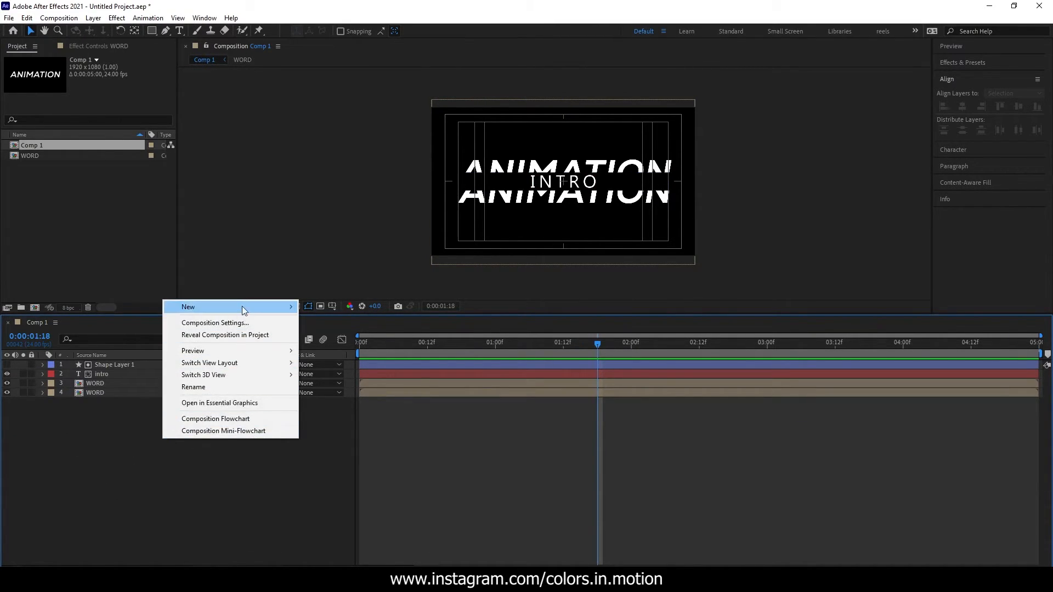
mouse_move(242, 307)
left_click(344, 337)
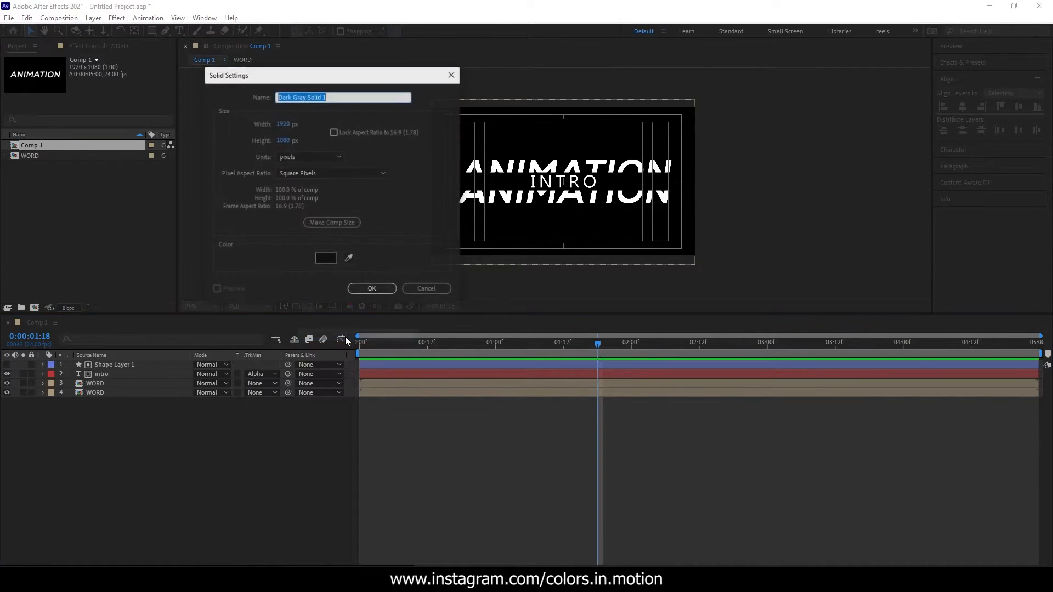
left_click(372, 289)
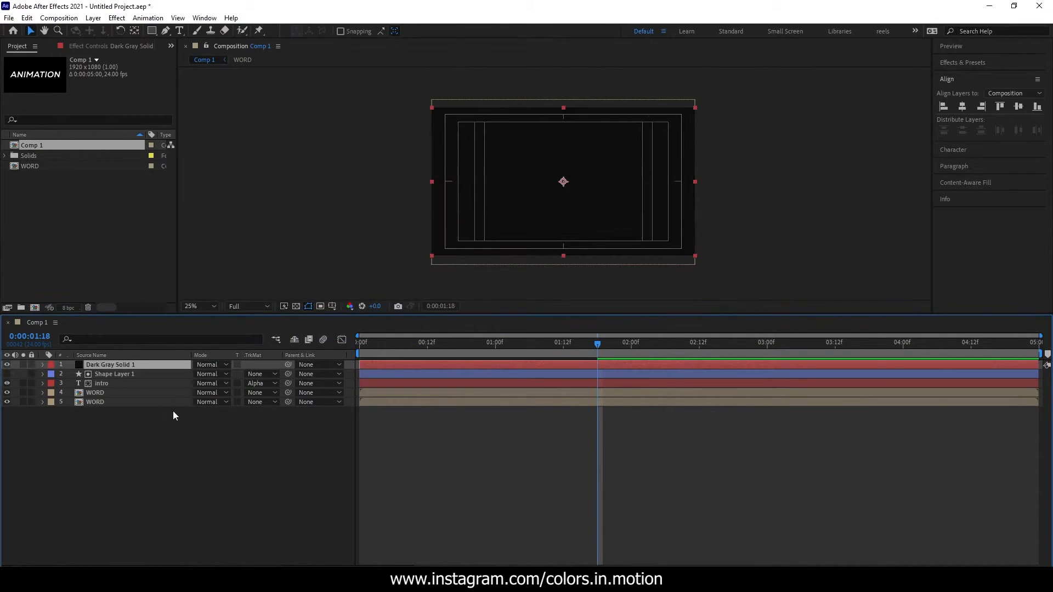
Place the dark gray solid beneath all other layers and rename it BG
left_click_drag(133, 364, 113, 433)
left_click(117, 402)
key("Return")
type("BG")
key("Return")
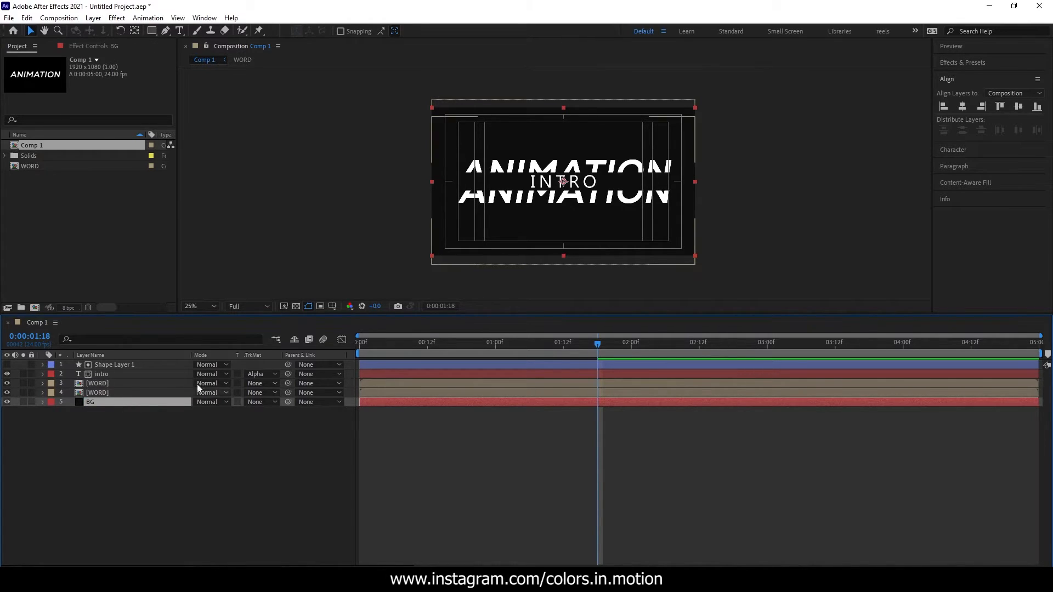
left_click(31, 402)
left_click(107, 393)
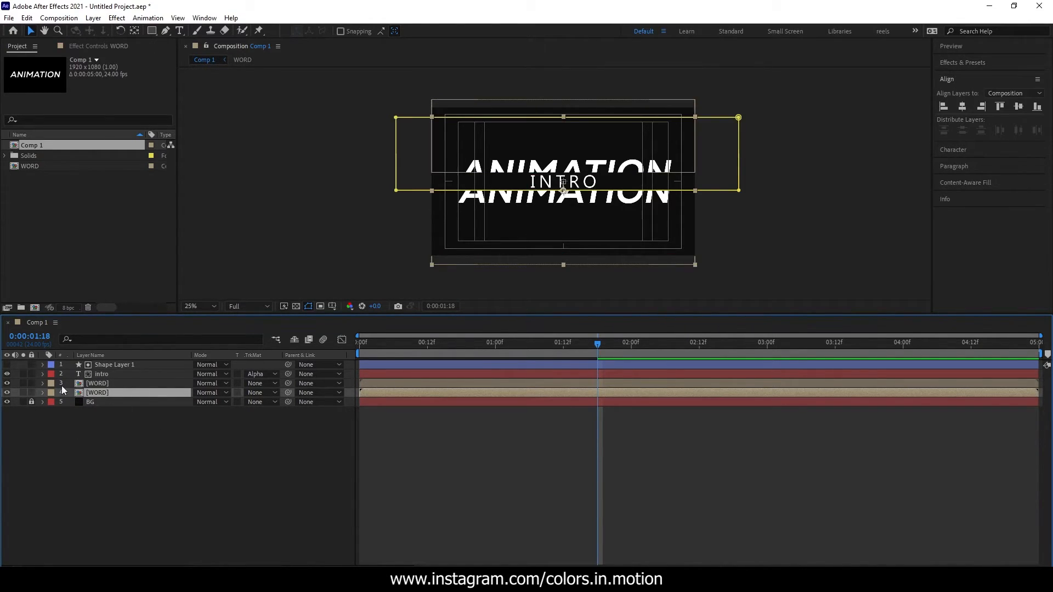
key("Return")
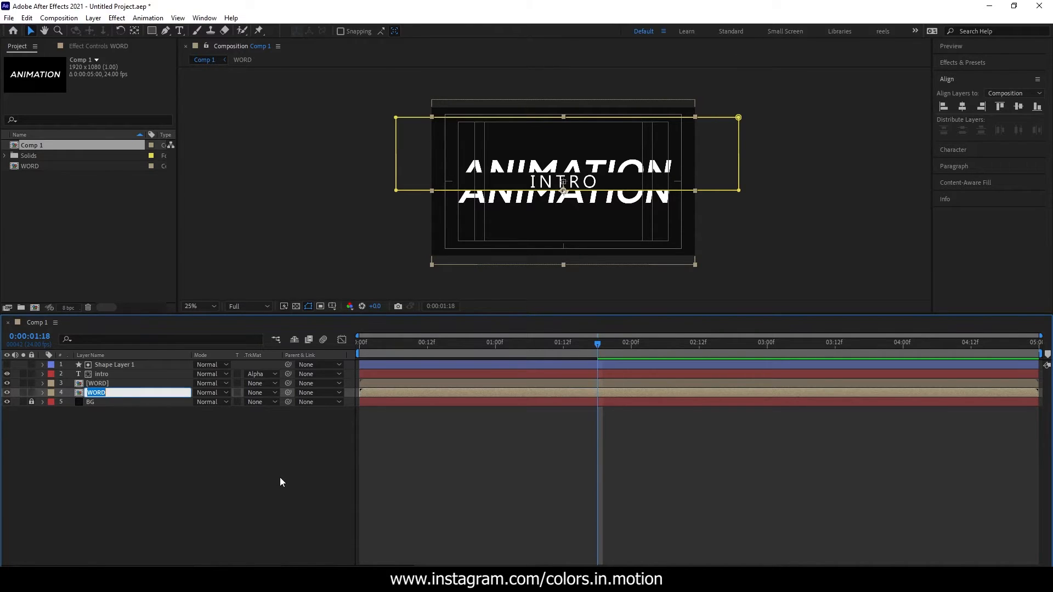
left_click(162, 455)
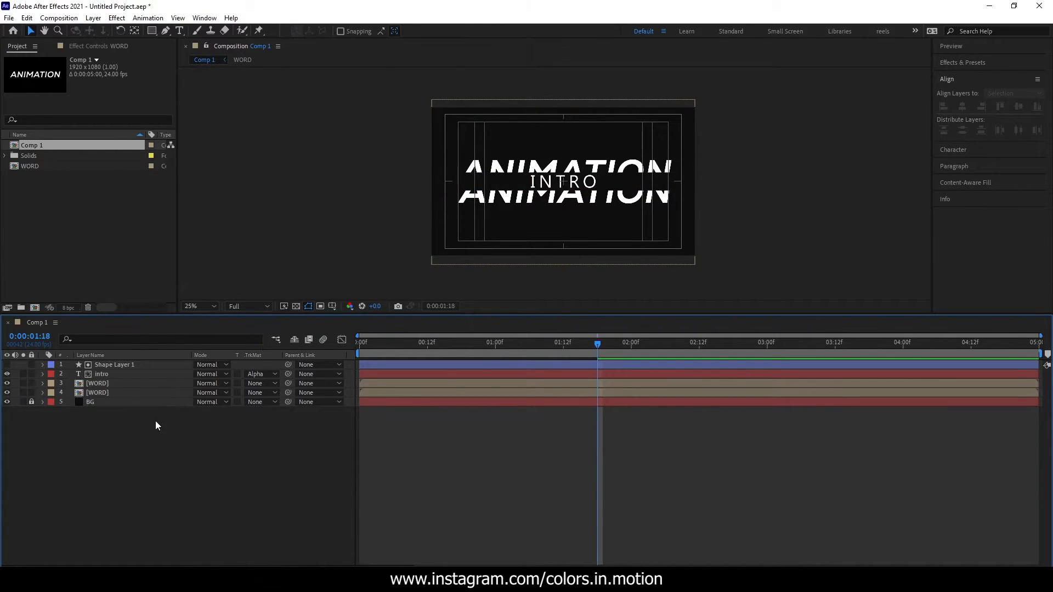
left_click(31, 402)
Find the Gradient Ramp effect by searching for "ramp" and apply it to the BG layer
left_click(101, 402)
left_click(959, 61)
type("ramp")
left_click_drag(999, 101, 104, 401)
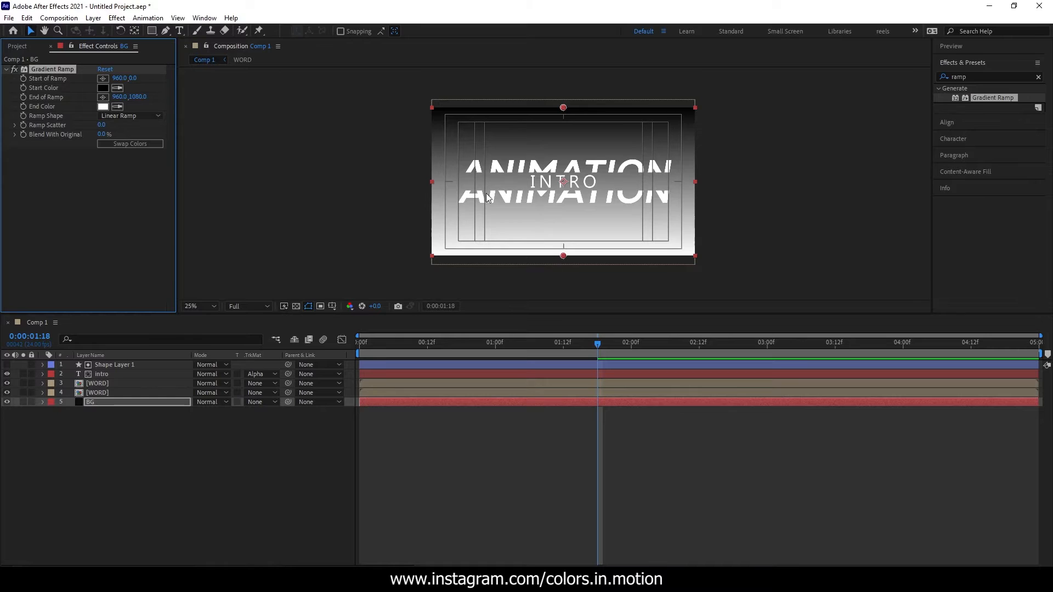
Shift the ramp's start point to 972, 0 and set its Start Color to purple 550AE0
mouse_move(565, 109)
left_mouse_down()
mouse_move(555, 111)
mouse_move(565, 108)
left_mouse_up()
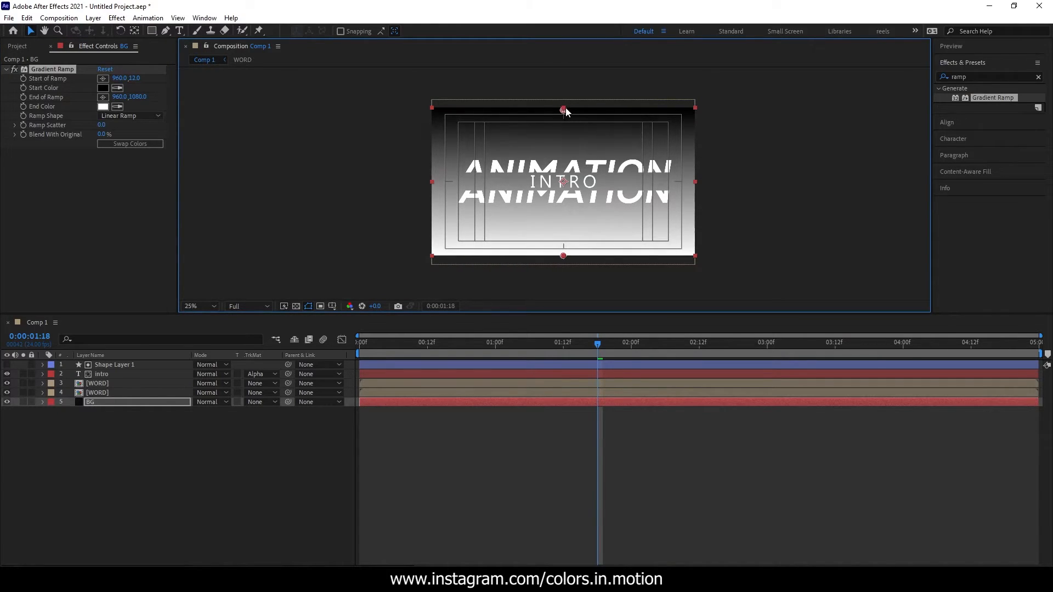
left_click(103, 87)
mouse_move(768, 267)
left_mouse_down()
mouse_move(769, 243)
mouse_move(764, 283)
mouse_move(766, 215)
mouse_move(760, 231)
mouse_move(743, 215)
left_mouse_up()
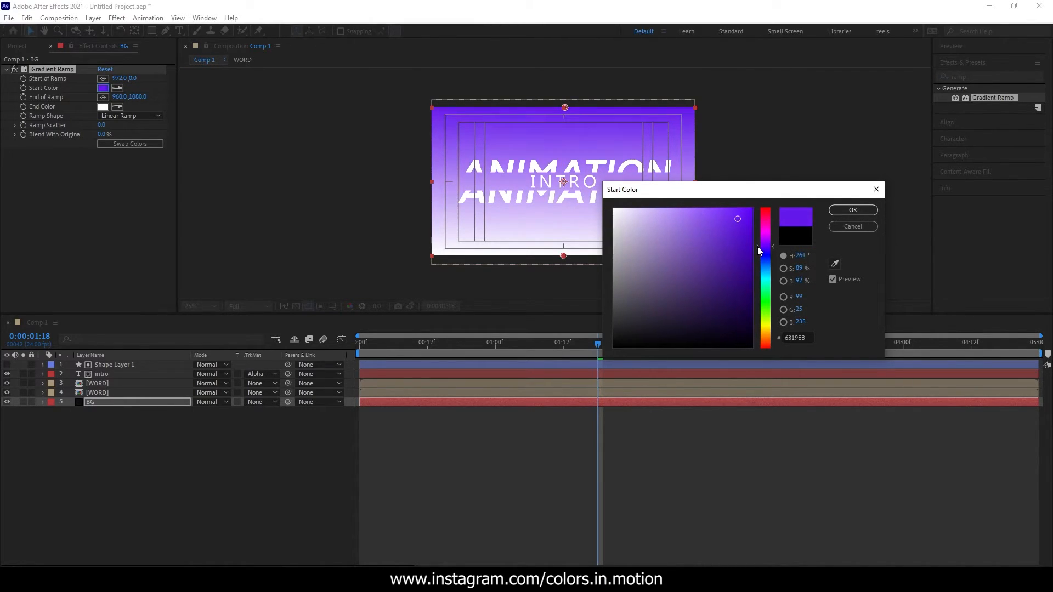
left_click_drag(741, 221, 747, 226)
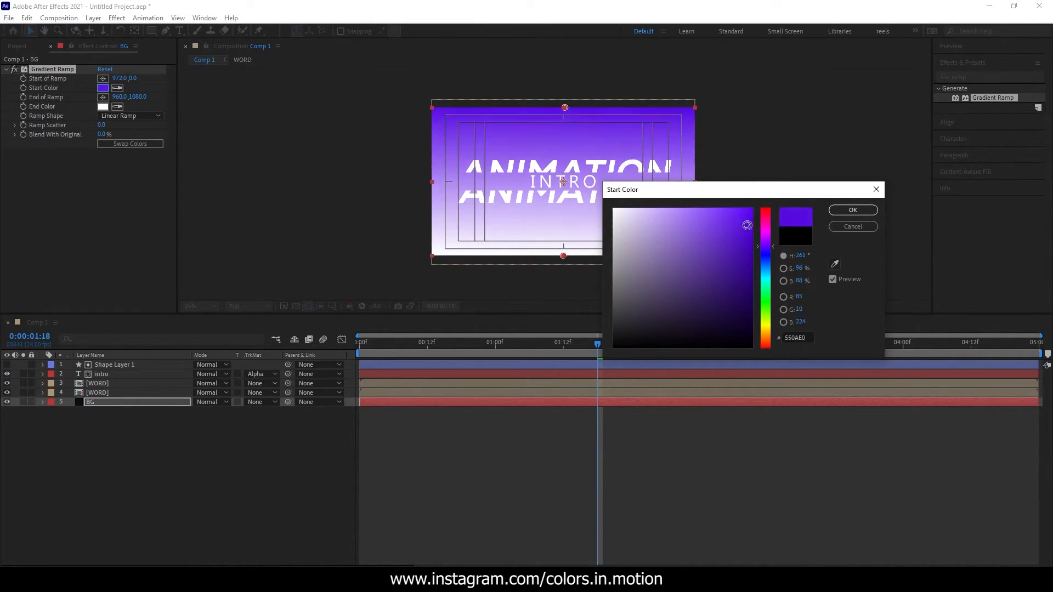
left_click(853, 210)
Set the Gradient Ramp's End Color to a bright blue
left_click(104, 107)
left_click_drag(766, 309, 758, 268)
left_click(745, 209)
left_click(845, 210)
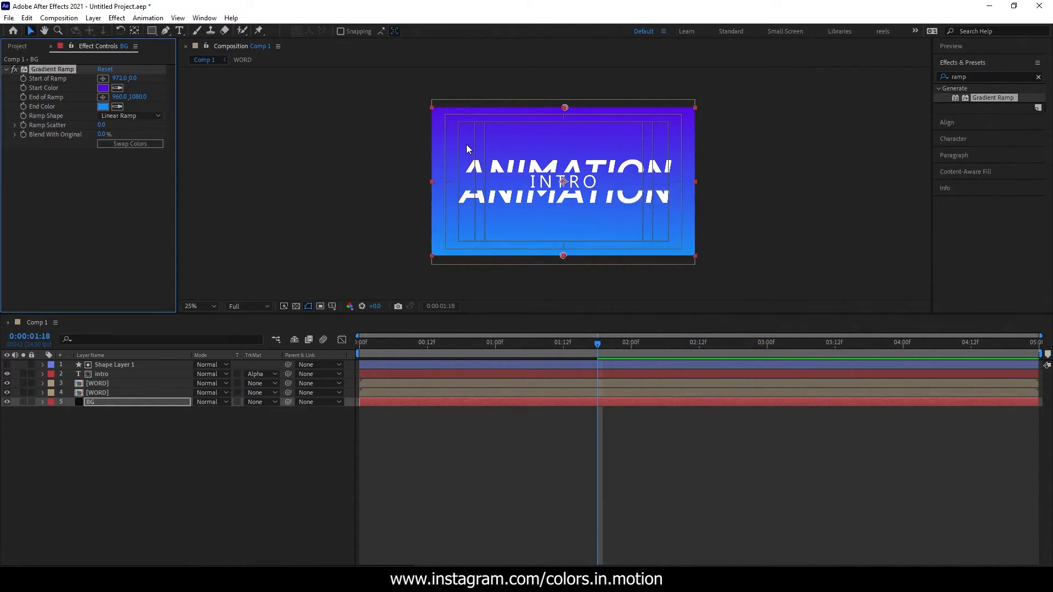
Change the ramp shape to Radial Ramp, with its start at 960, 1084 and its end at 884, -376
left_click(139, 116)
left_click(140, 140)
left_click_drag(565, 107, 551, 56)
left_click_drag(576, 255, 563, 256)
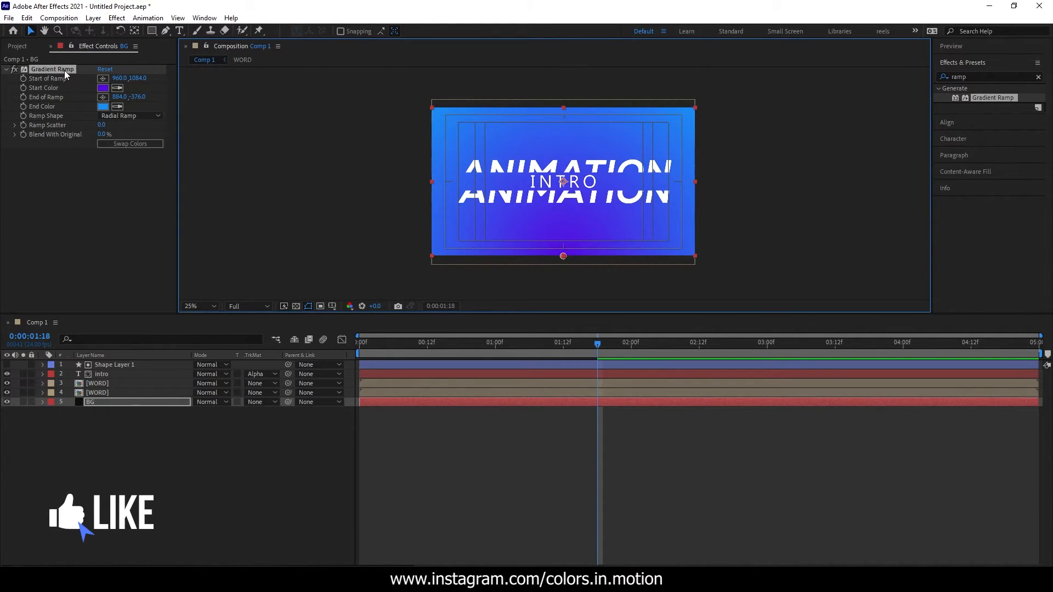
Reposition the Gradient Ramp's start point to 960, 1040, just inside the composition's lower edge
left_click(103, 79)
left_click(563, 251)
left_click_drag(563, 250, 563, 250)
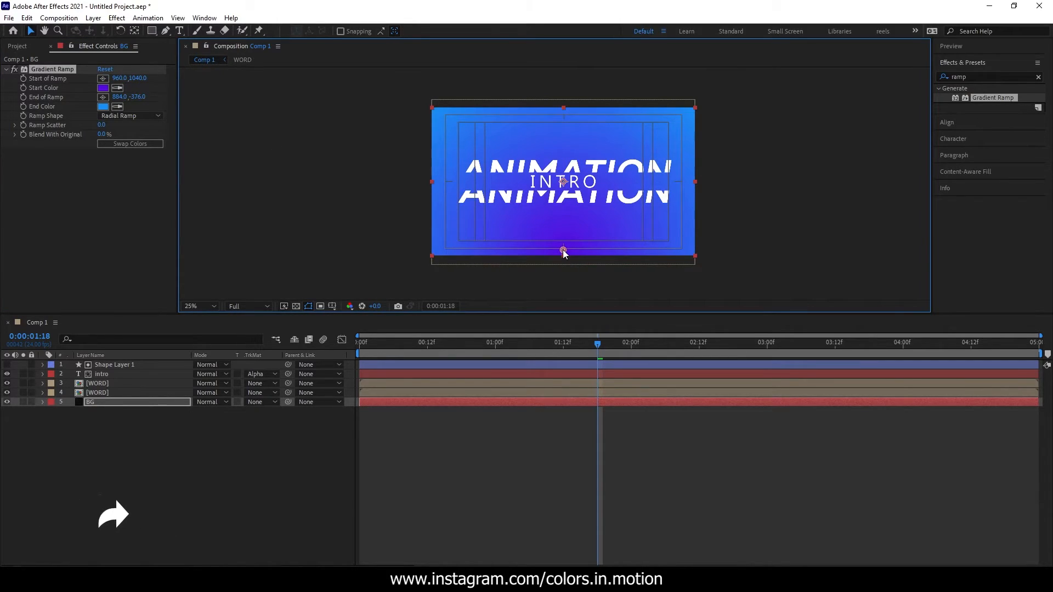
Move the Gradient Ramp's end point to 940, -152 above the composition and swap its start and end colors
left_click(105, 100)
left_click(562, 119)
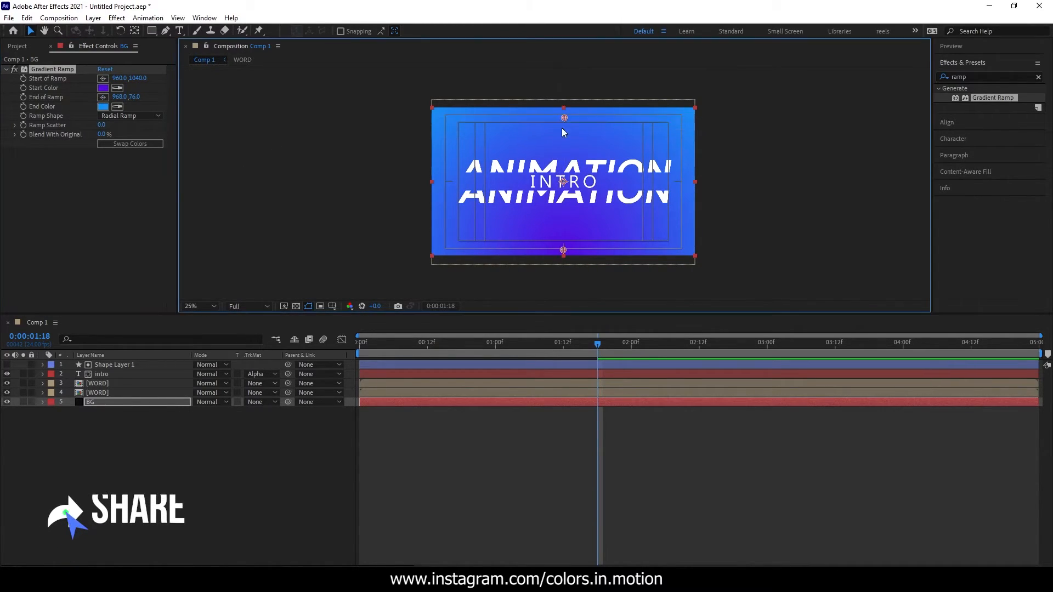
left_click_drag(563, 119, 560, 88)
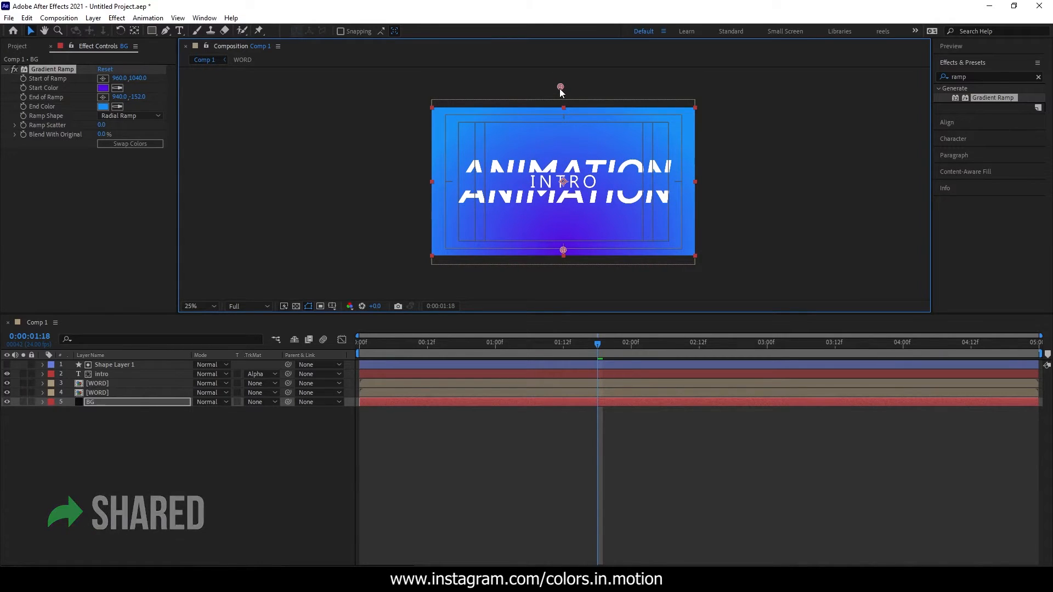
left_click(128, 144)
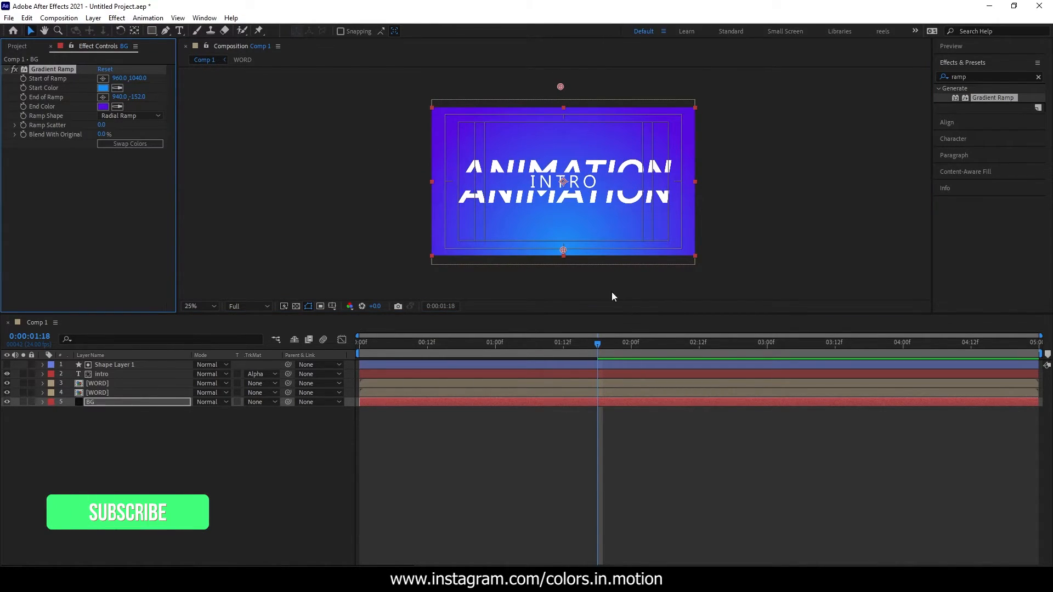
Reposition the ramp to start at 956, 1016 and end at 956, -224, comparing it with the colors swapped
left_click_drag(563, 250, 563, 269)
mouse_move(560, 87)
left_mouse_down()
mouse_move(563, 63)
mouse_move(558, 77)
left_mouse_up()
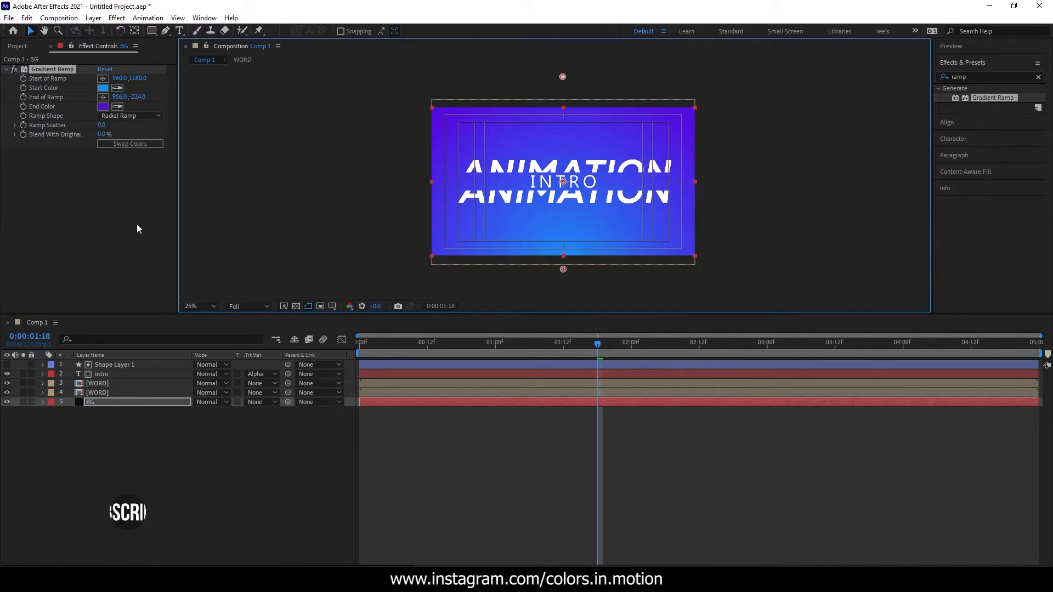
left_click(132, 143)
left_click(129, 142)
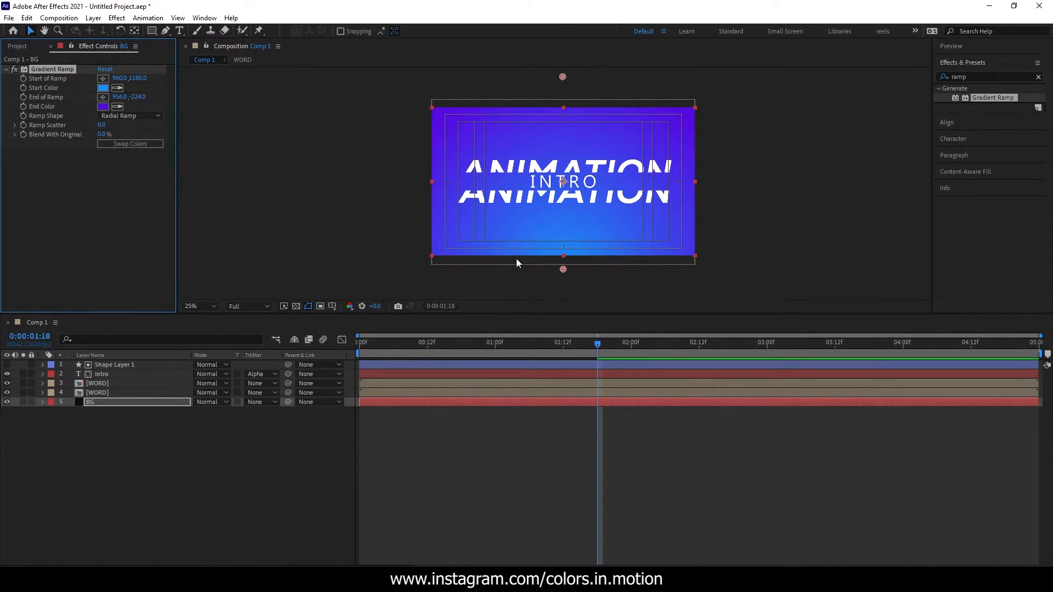
left_click(137, 142)
left_click(137, 143)
left_click_drag(565, 271, 564, 248)
Deselect the BG layer and hide the Title/Action Safe overlay in the composition view
left_click(850, 218)
left_click(331, 306)
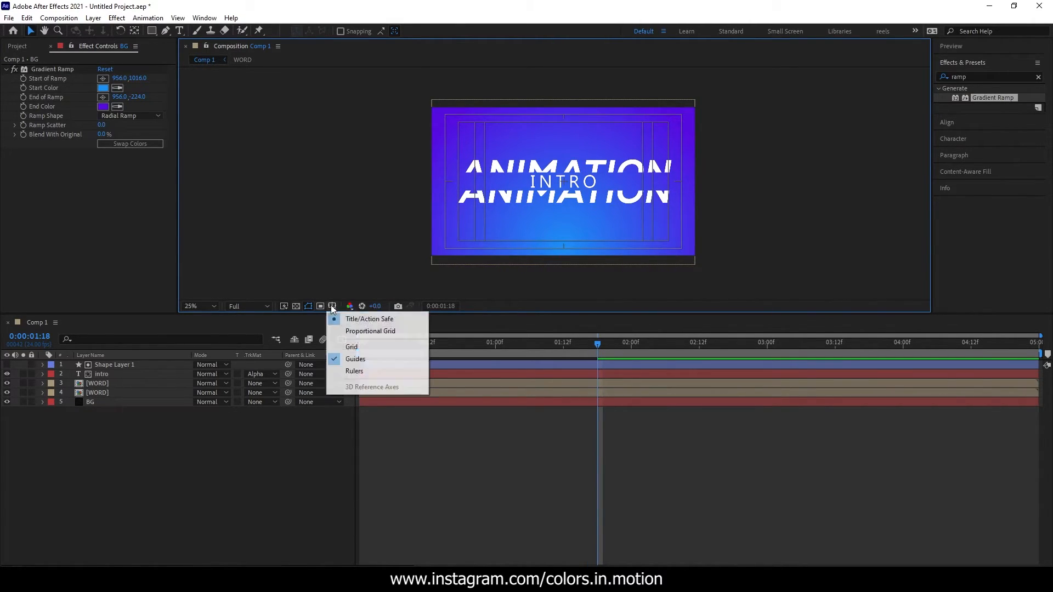
left_click(381, 321)
Preview the Comp 1 animation from the start and check its BG, Shape Layer 1 and intro layers
left_click_drag(598, 344, 359, 364)
key("space")
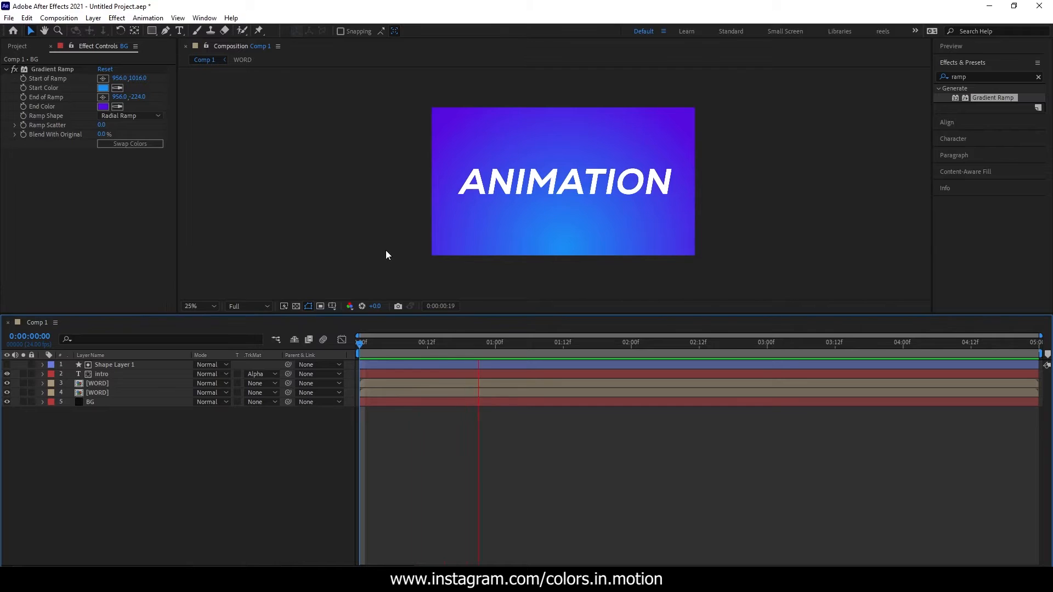
key("space")
left_click_drag(702, 354, 317, 357)
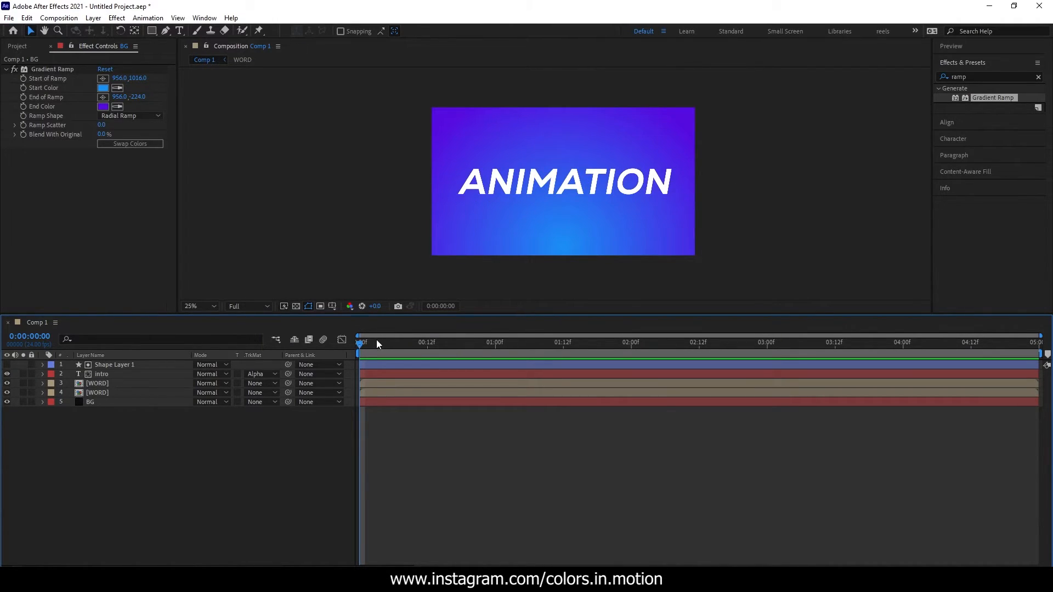
left_click(99, 404)
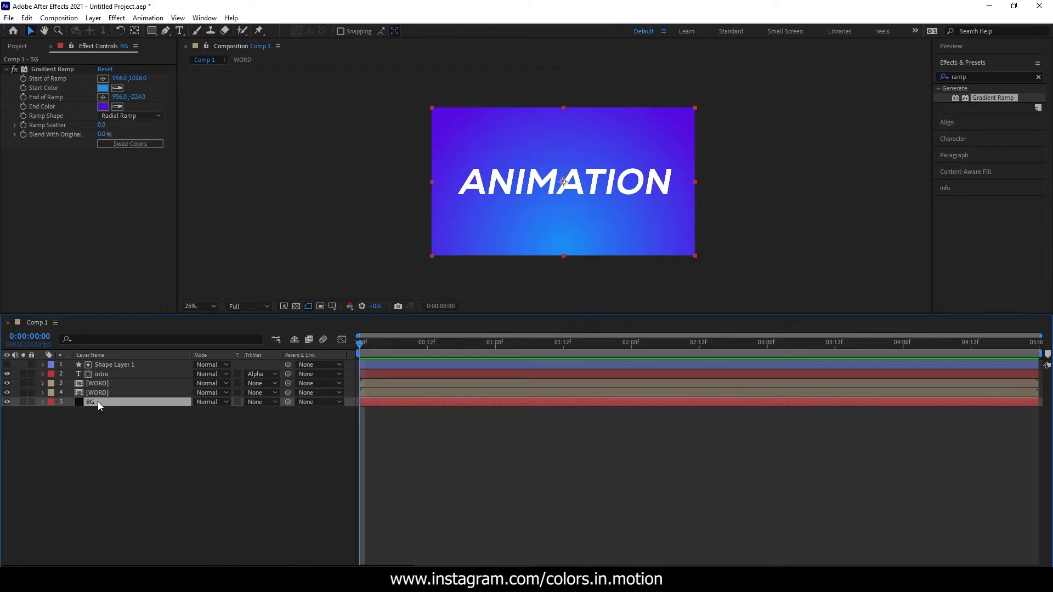
left_click(99, 367)
left_click(113, 374)
key("space")
left_click_drag(406, 359, 359, 355)
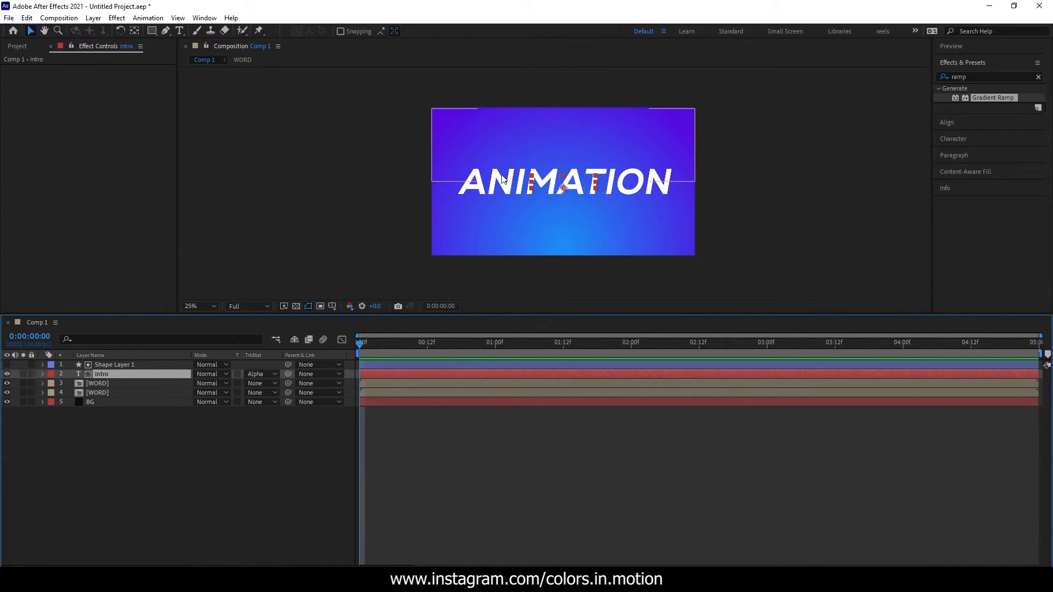
left_click(87, 487)
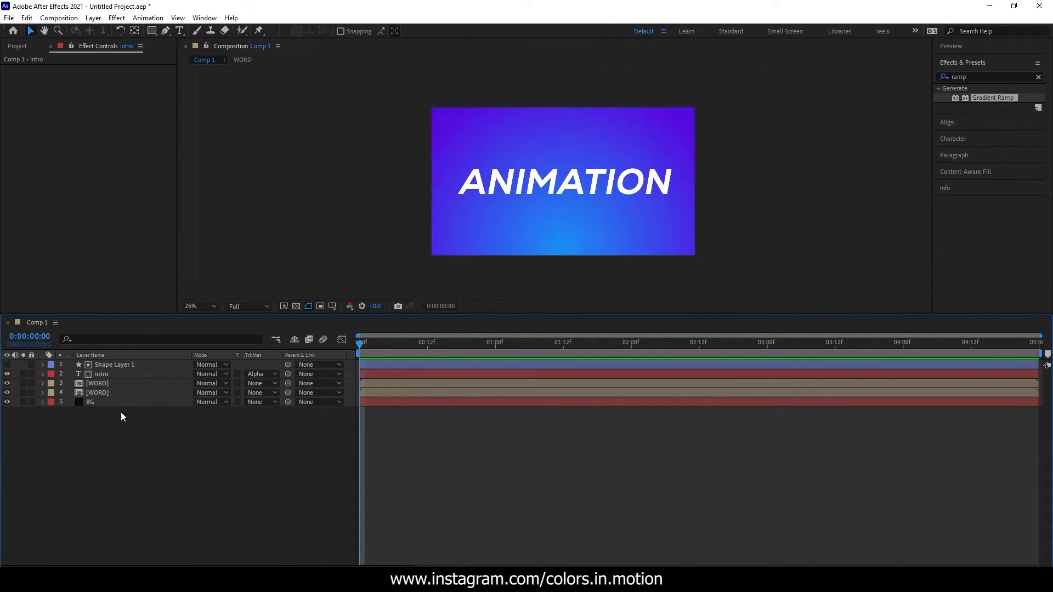
Open the WORD precomp and add a Position animator to the ANIMATION text layer, set to 0, 200
double_click(111, 384)
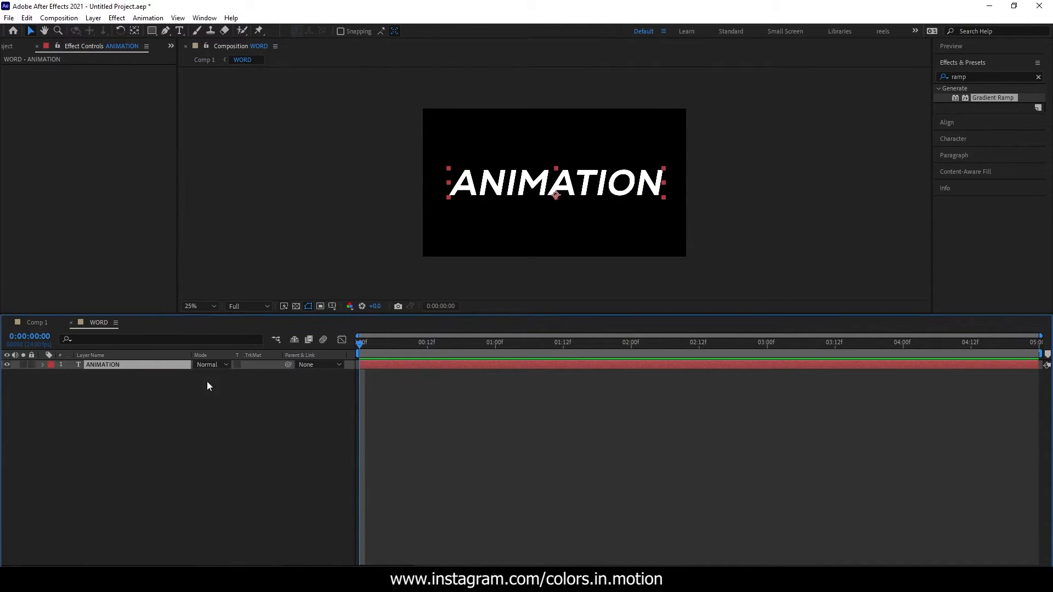
left_click(42, 364)
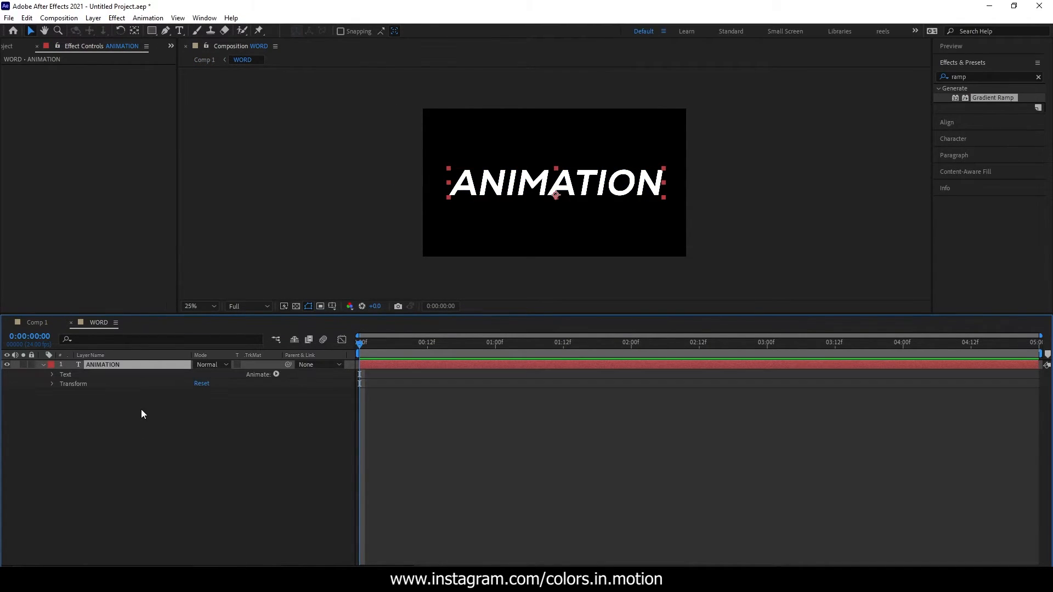
left_click(276, 374)
left_click(336, 181)
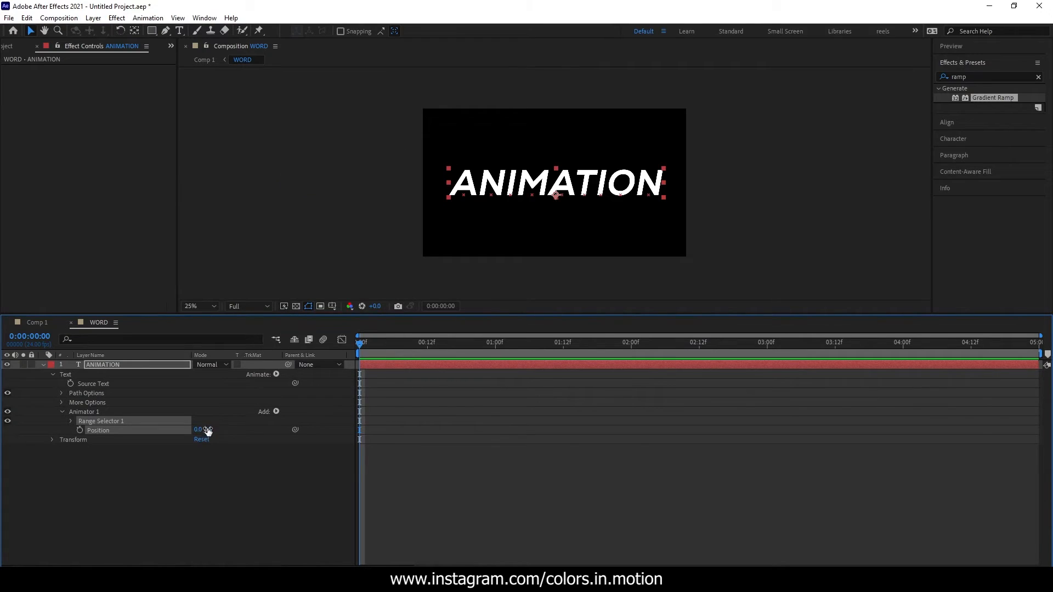
left_click_drag(208, 429, 214, 432)
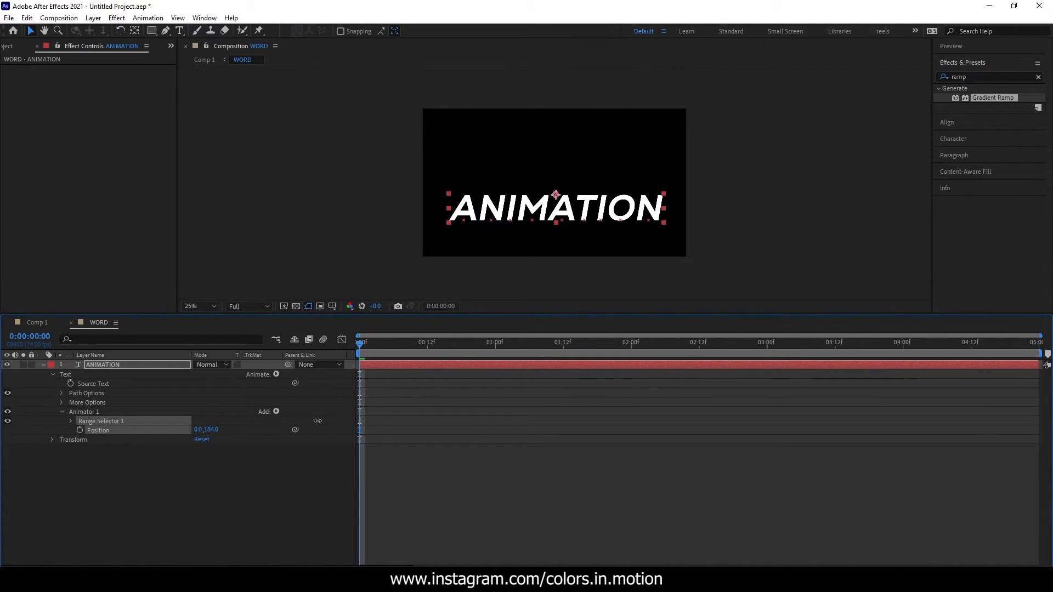
type("190")
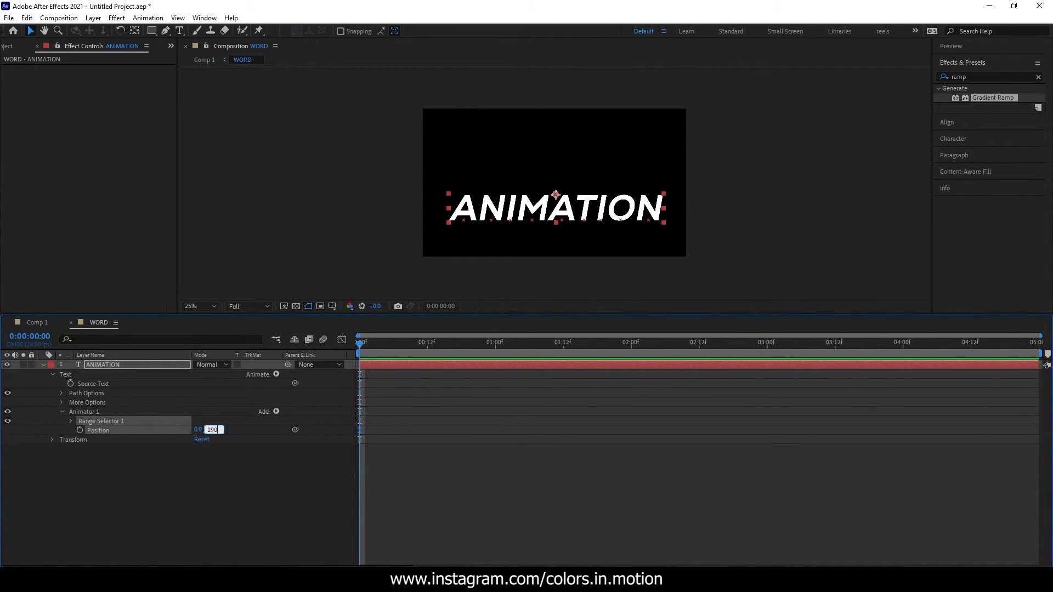
key("Return")
type("200")
key("Return")
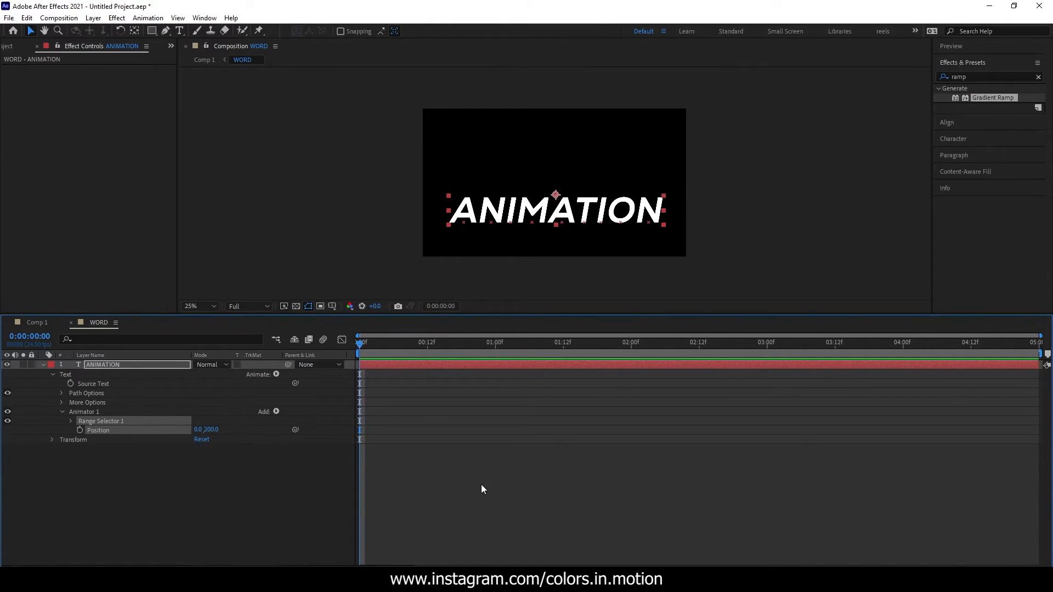
Keyframe Range Selector 1's Offset at -100% at the start and raise it at 0:00:01:00
left_click(71, 421)
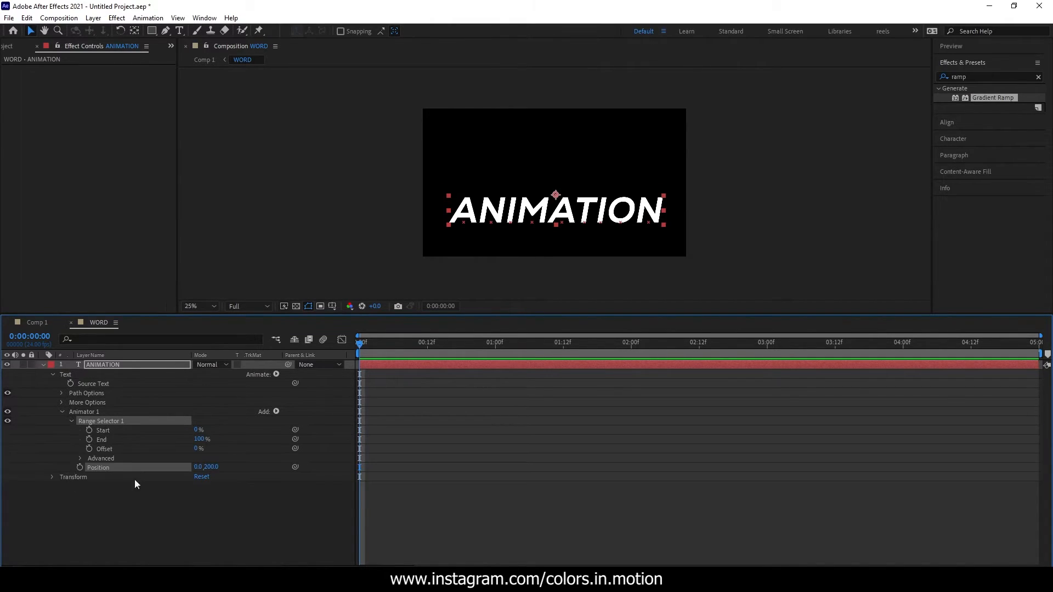
left_click(89, 449)
left_click(199, 449)
type("-100")
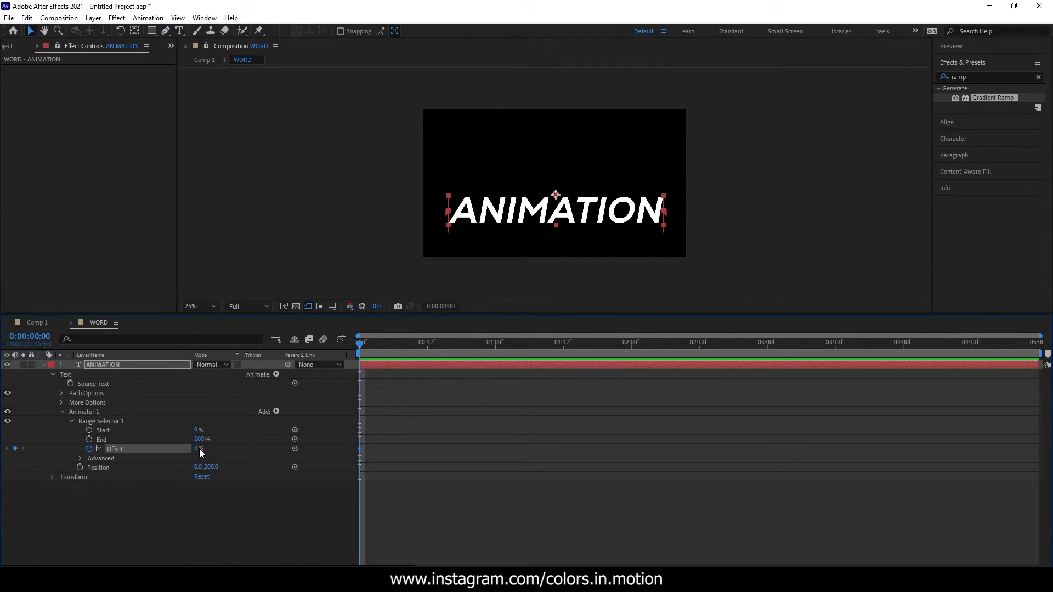
key("Return")
left_click_drag(406, 345, 498, 350)
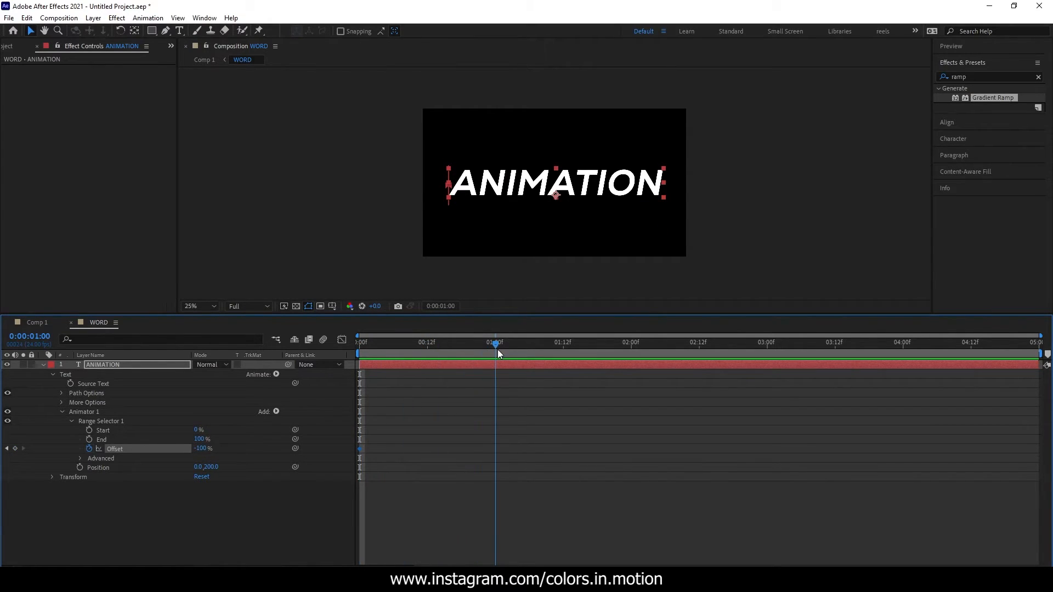
left_click_drag(218, 446, 403, 442)
left_click_drag(497, 358, 317, 366)
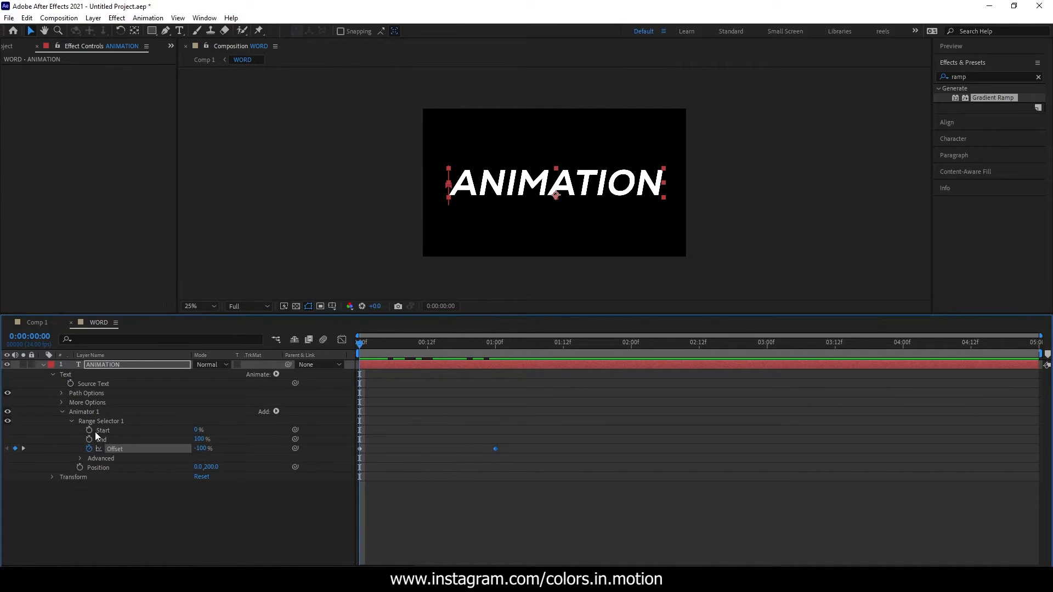
Add an Opacity property of 0% to Animator 1 and scrub the opening frames
left_click(275, 412)
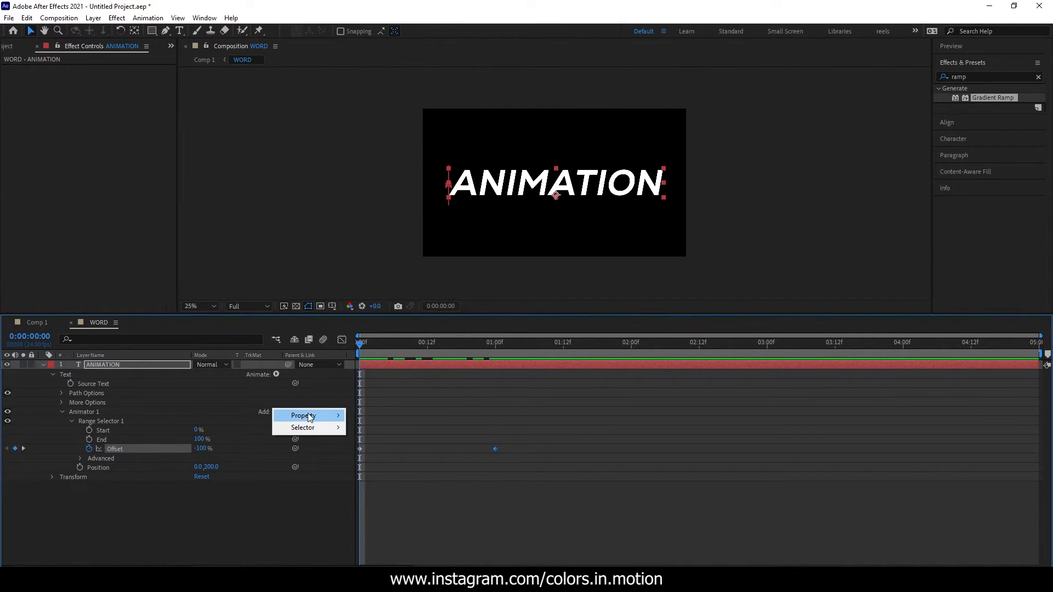
mouse_move(307, 415)
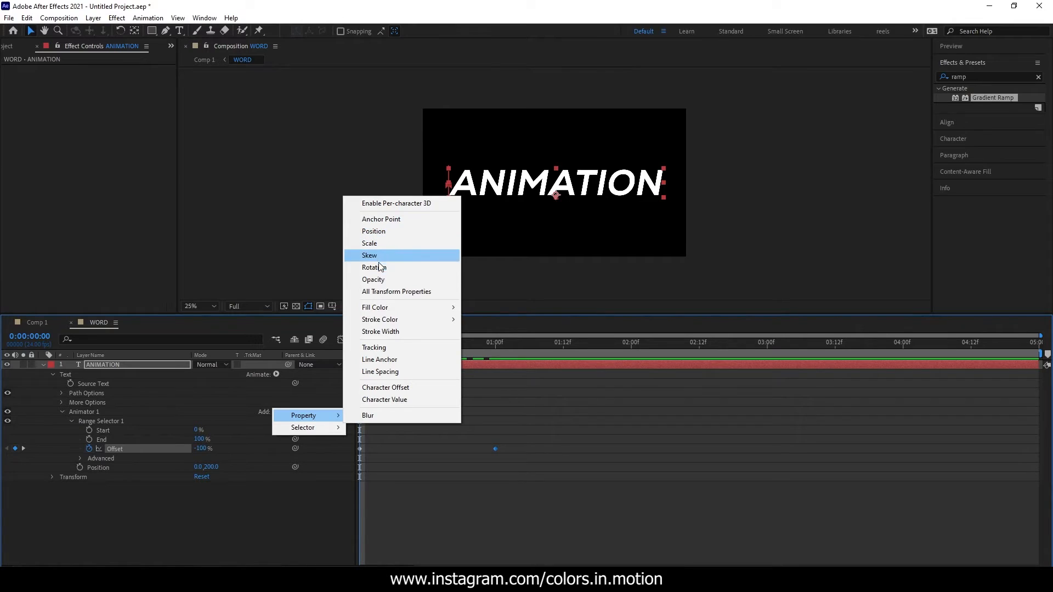
left_click(373, 279)
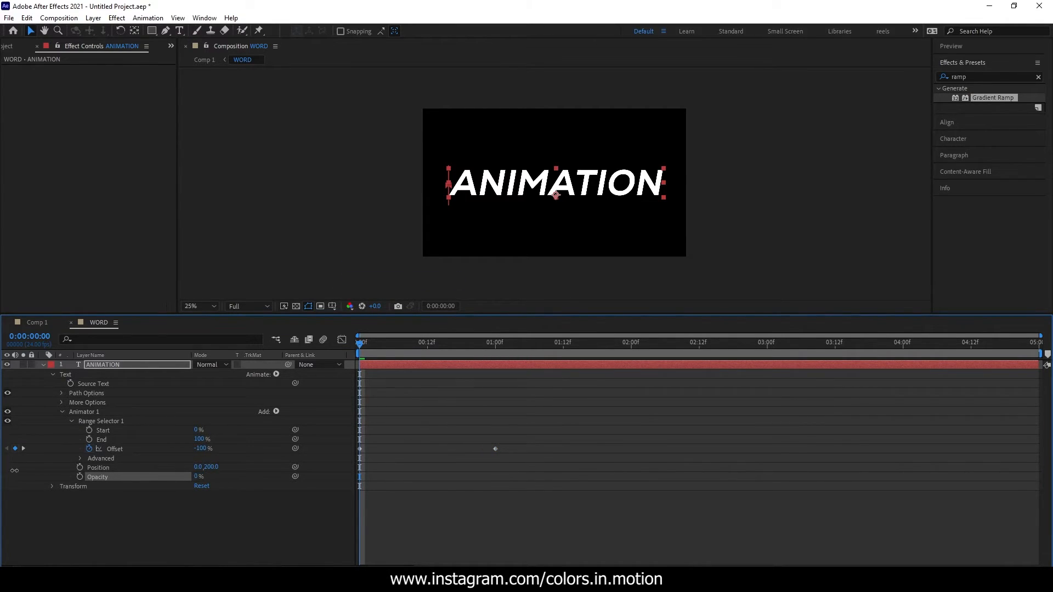
left_click_drag(376, 341, 320, 361)
Set the range selector's advanced Shape option to Ramp Up
left_click(80, 458)
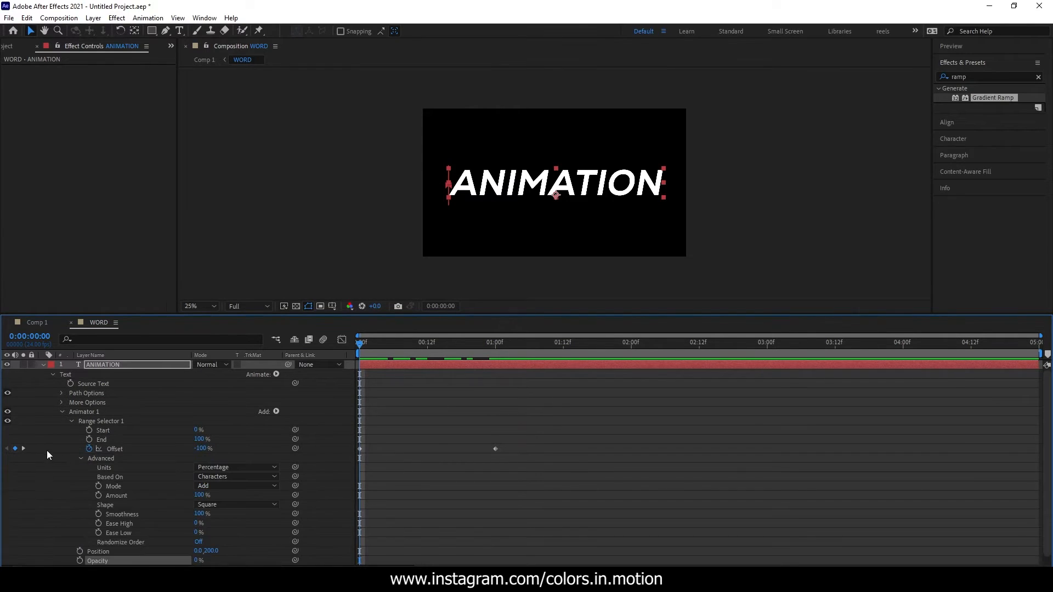
scroll(165, 471, "down", 1)
left_click(236, 496)
left_click(235, 521)
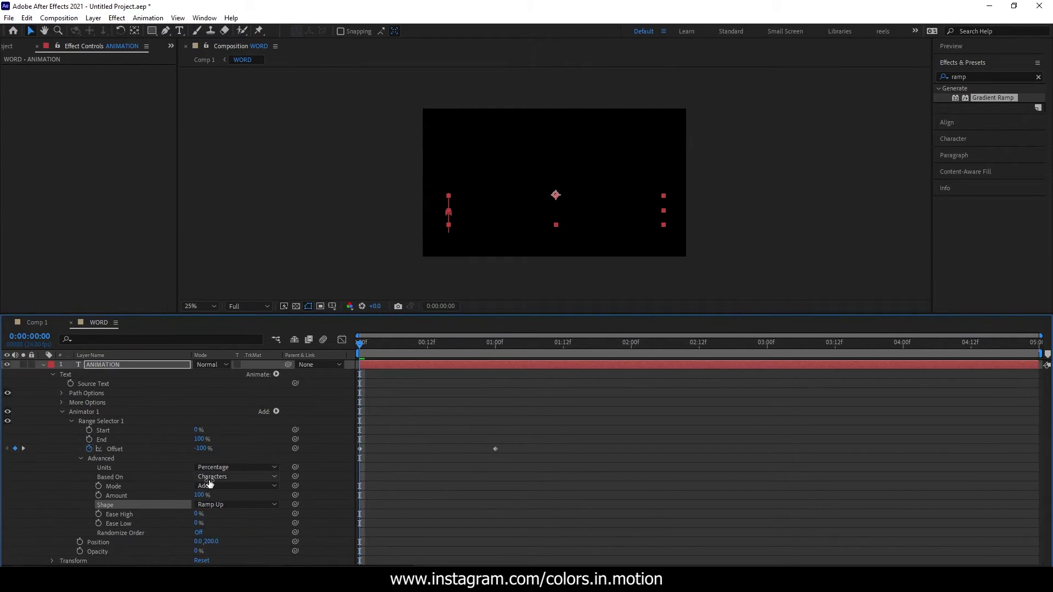
Set the range selector's Ease High to 25% and Ease Low to 100%
left_click(117, 525)
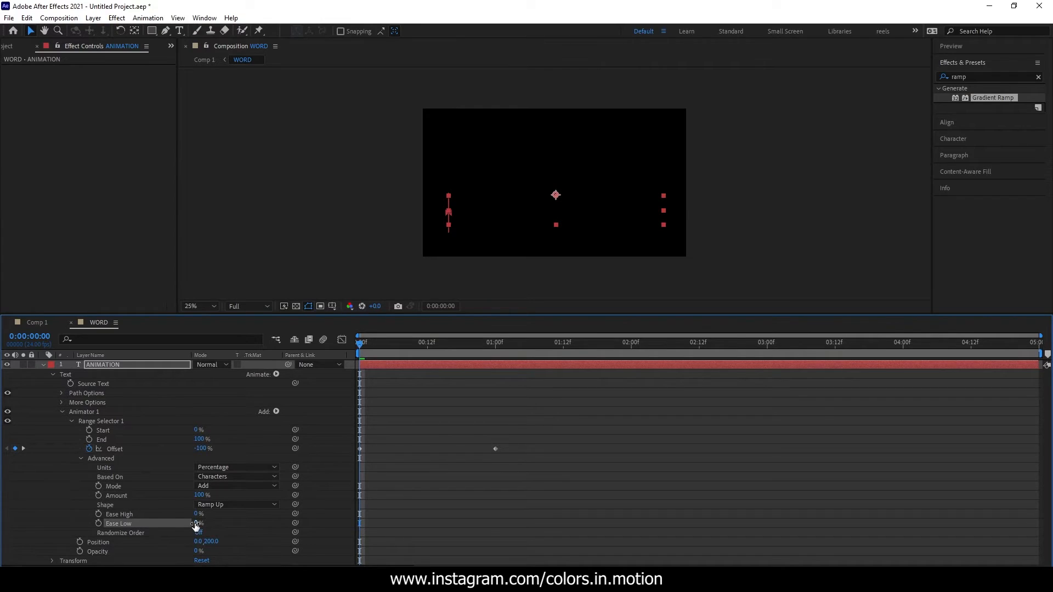
left_click_drag(196, 513, 208, 514)
left_click(198, 514)
type("25")
key("Return")
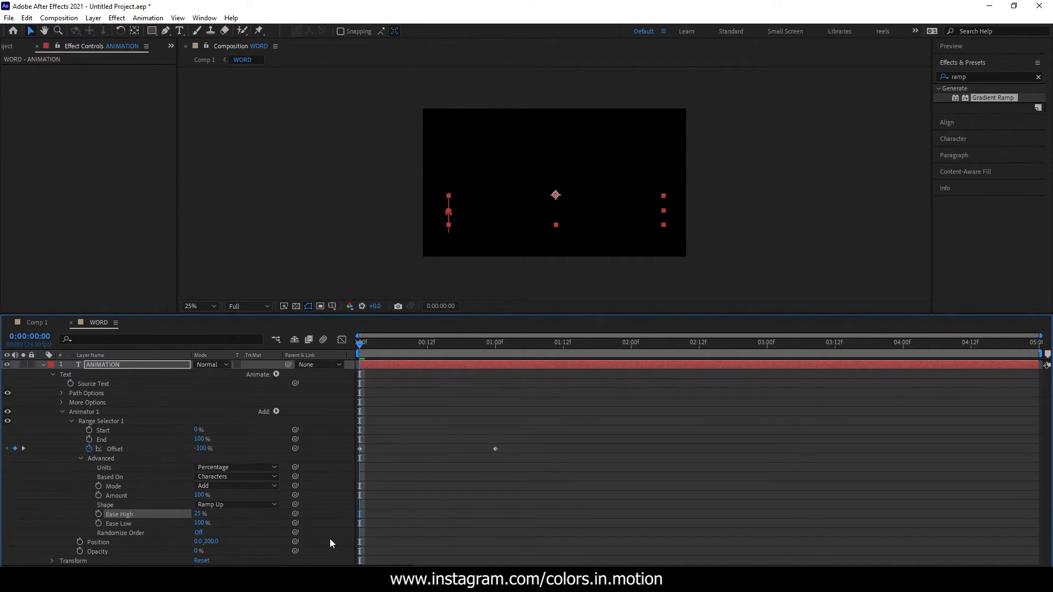
Preview the letter animation in WORD, then return to Comp 1 and play the full animation
key("space")
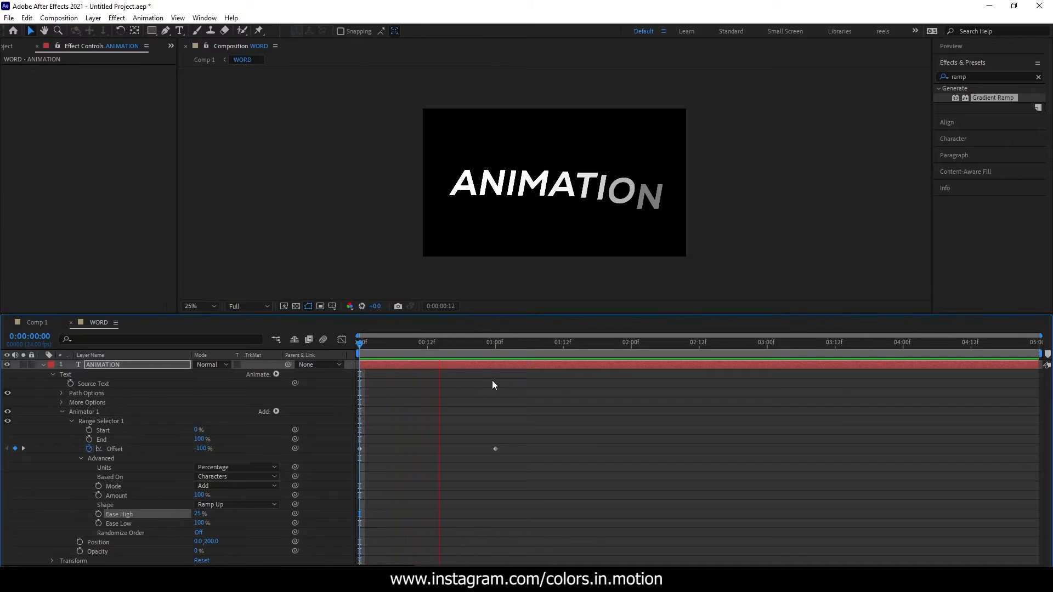
key("space")
left_click(42, 364)
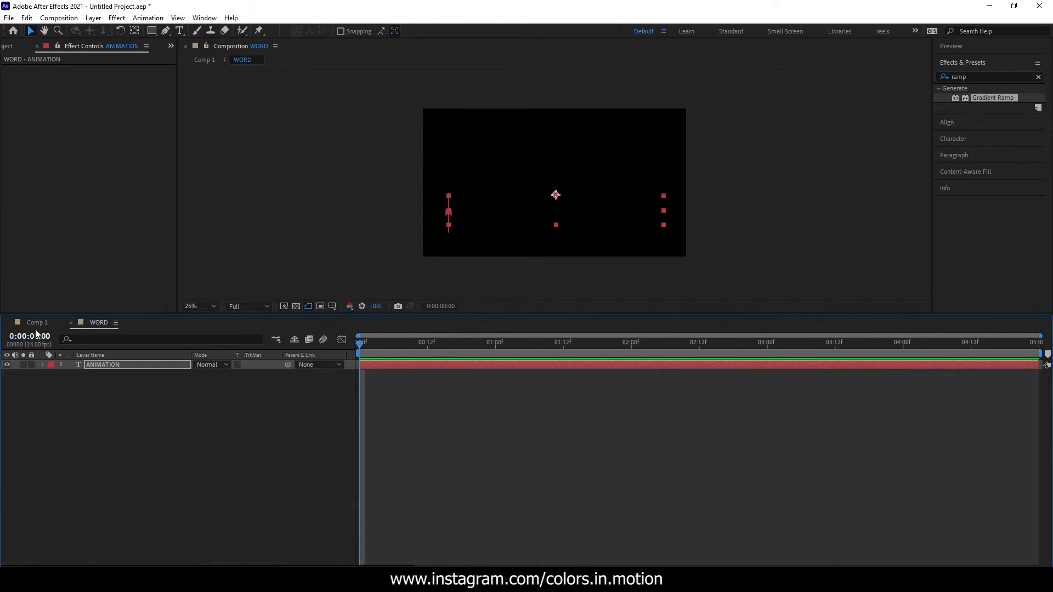
left_click(37, 322)
key("space")
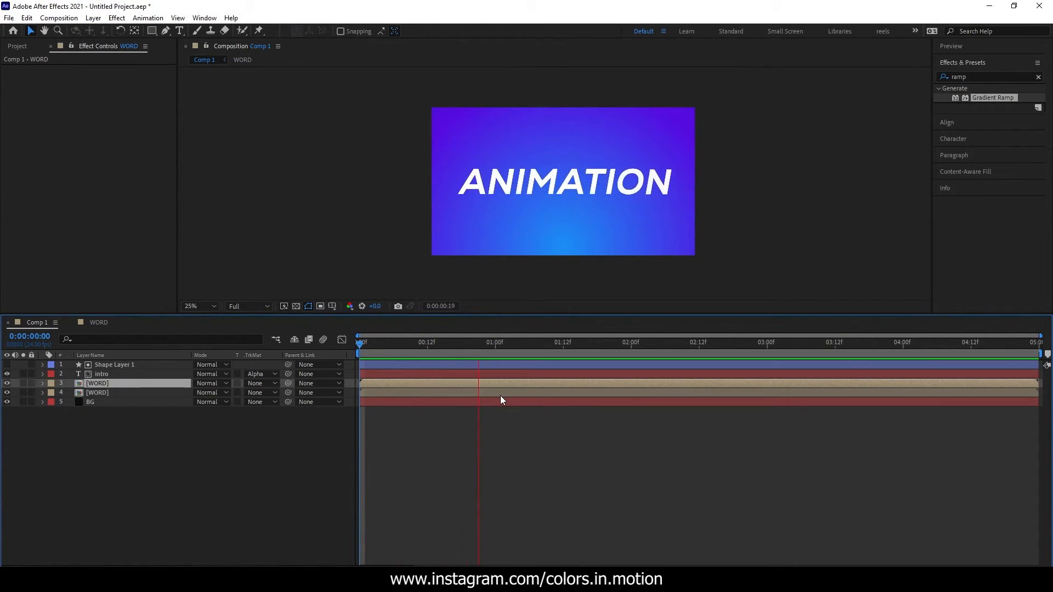
left_click_drag(549, 345, 317, 344)
Select the upper WORD layer in Comp 1 and move the current time to 0:00:01:00, checking the same frame in WORD
left_click(108, 389)
left_click(109, 384)
left_click(118, 438)
left_click(118, 392)
left_click(120, 383)
key("space")
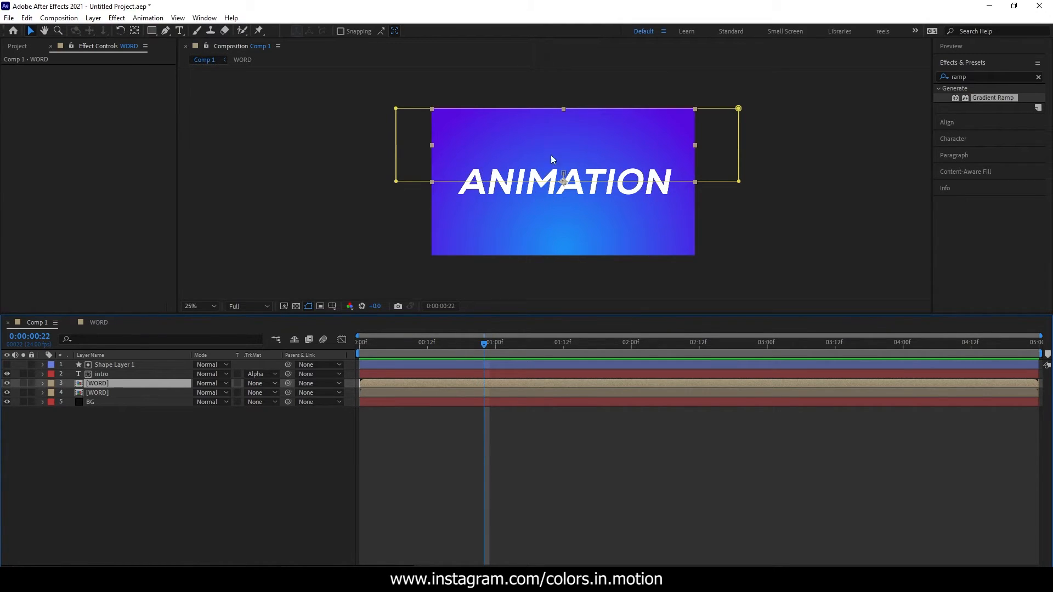
mouse_move(489, 356)
left_mouse_down()
mouse_move(392, 351)
mouse_move(590, 357)
mouse_move(373, 362)
mouse_move(496, 357)
left_mouse_up()
left_click(97, 324)
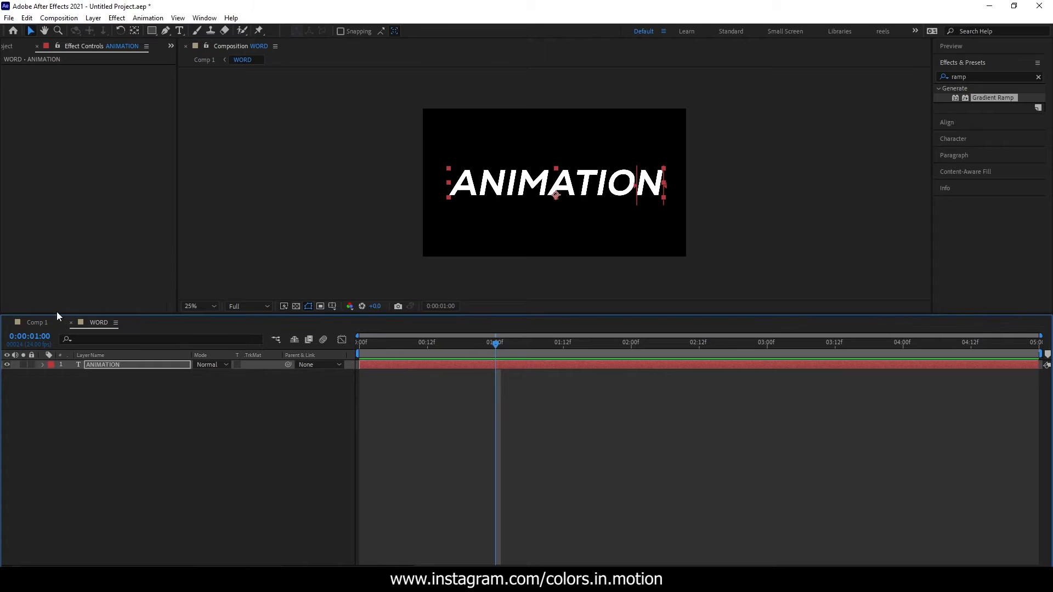
left_click(37, 322)
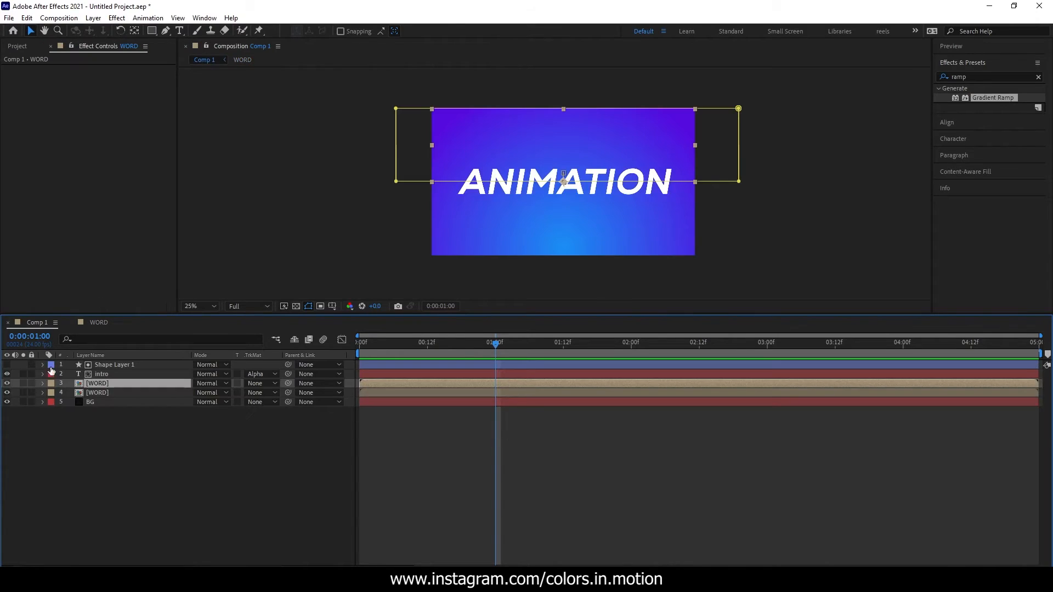
Find the Fill effect and apply it to the upper WORD layer
double_click(972, 75)
type("fill")
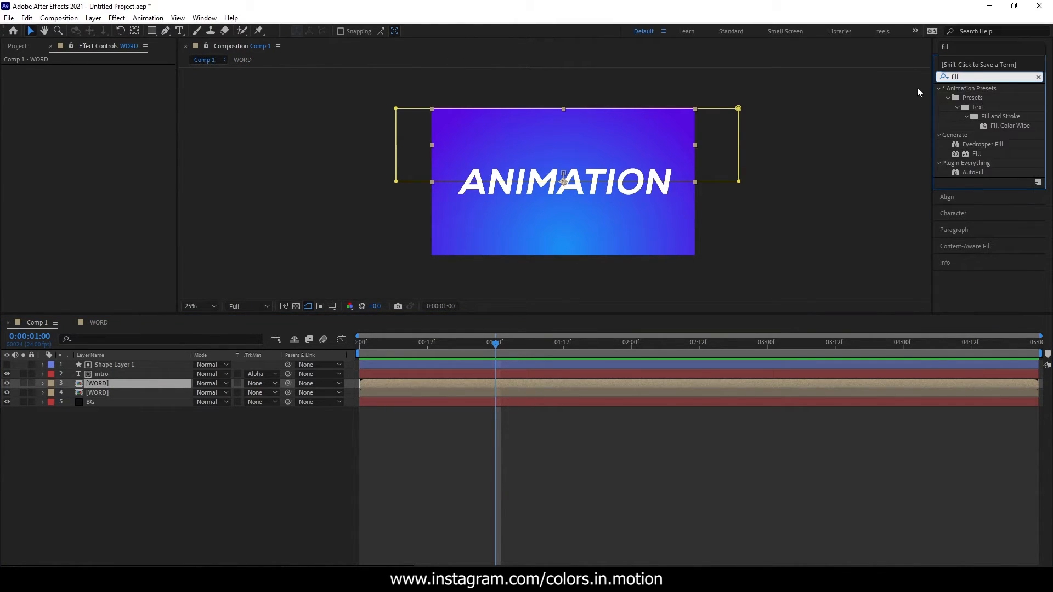
left_click_drag(970, 155, 97, 384)
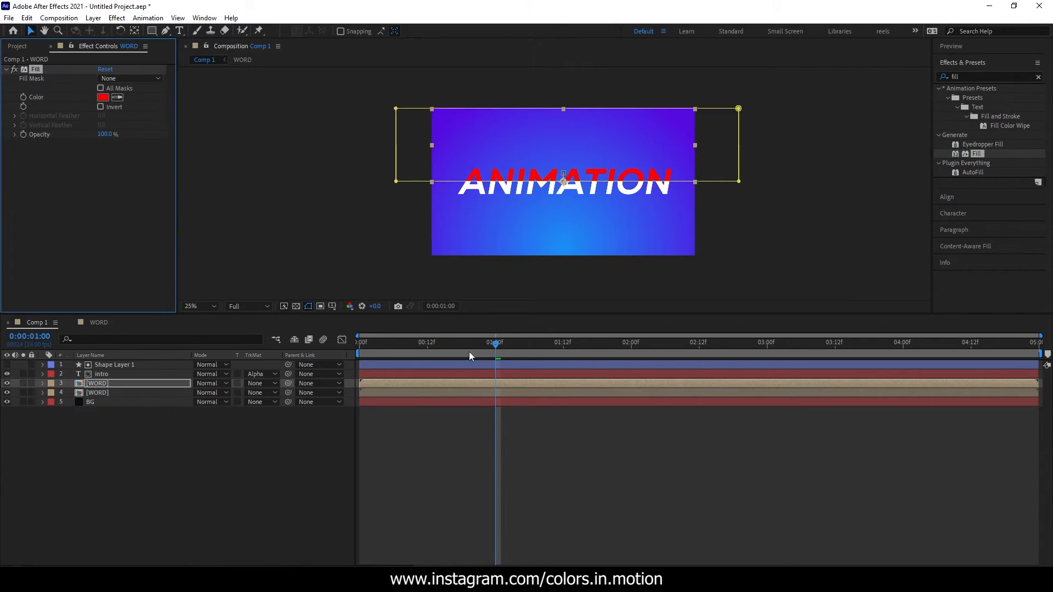
Set the upper WORD layer's Fill color to dark navy 1C1A66
left_click(104, 98)
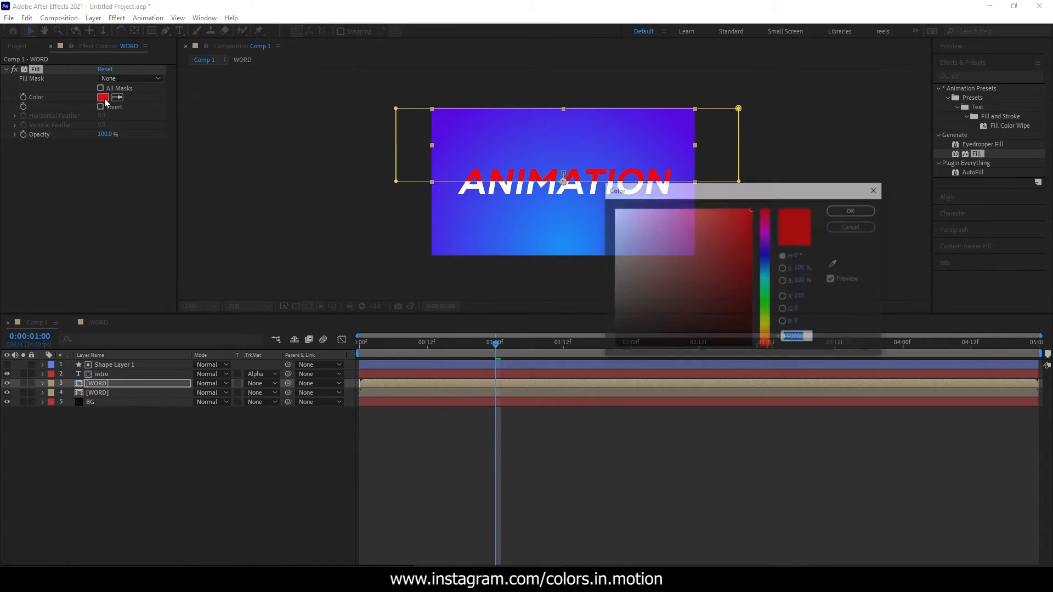
left_click(833, 264)
mouse_move(691, 250)
left_mouse_down()
mouse_move(738, 226)
mouse_move(702, 206)
mouse_move(735, 219)
mouse_move(753, 201)
left_mouse_up()
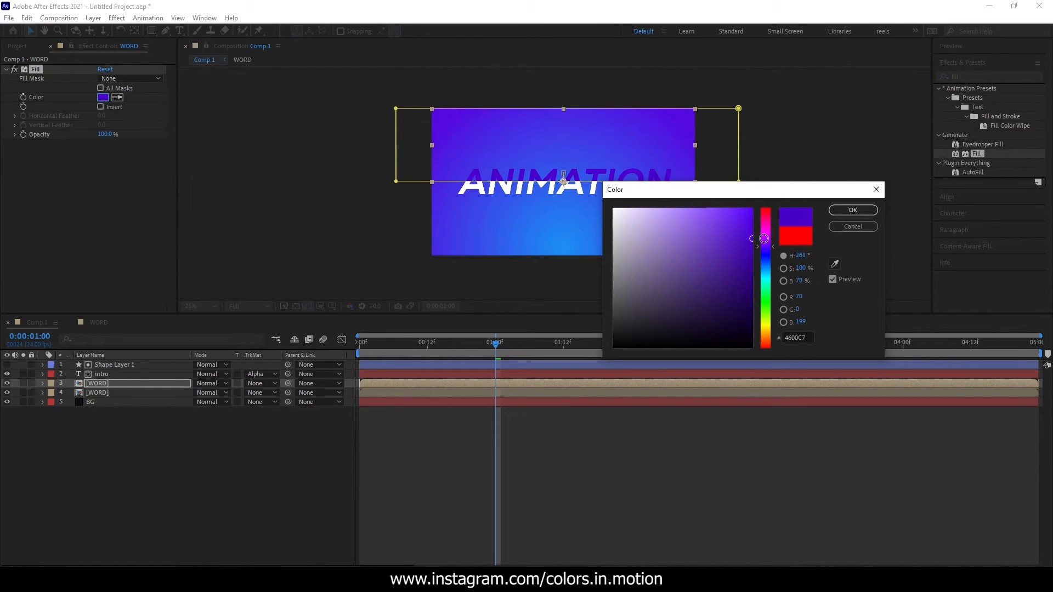
mouse_move(771, 248)
left_mouse_down()
mouse_move(772, 235)
mouse_move(771, 257)
mouse_move(734, 225)
mouse_move(715, 254)
mouse_move(713, 286)
left_mouse_up()
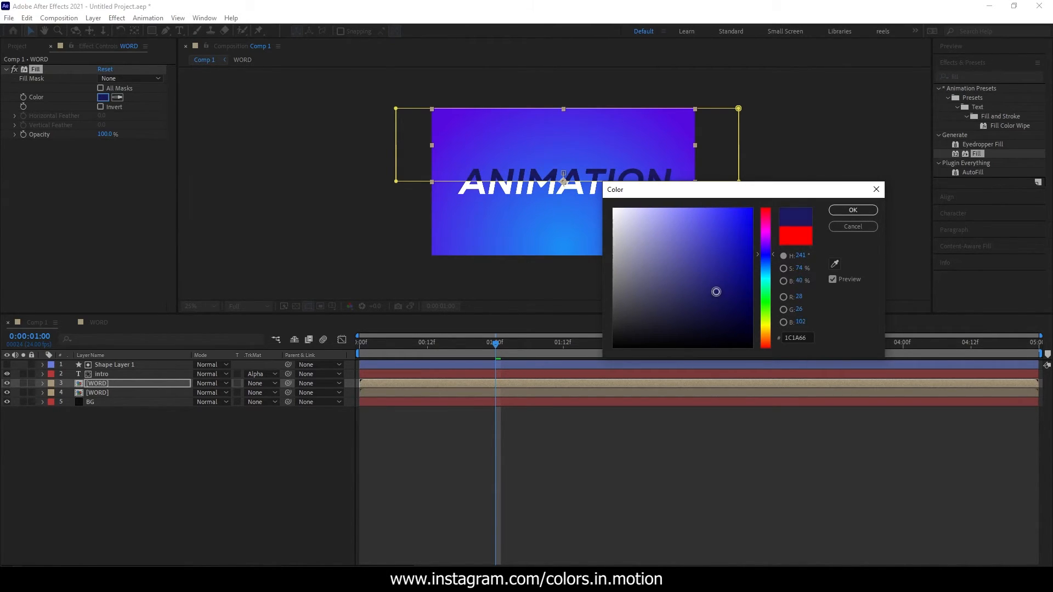
left_click(853, 211)
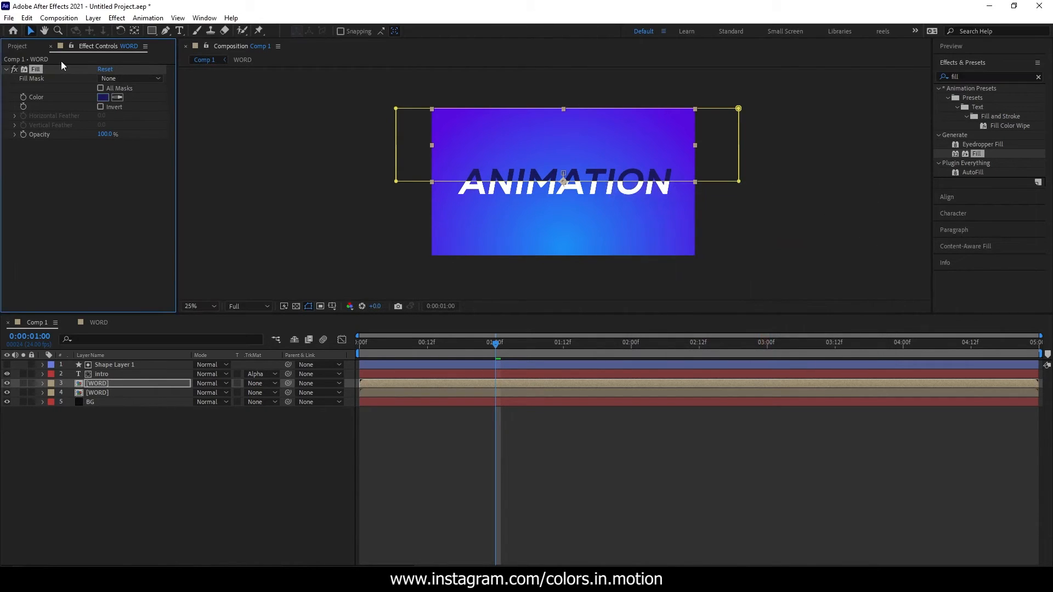
Give the lower WORD layer the same navy Fill and preview the animation
left_click(93, 408)
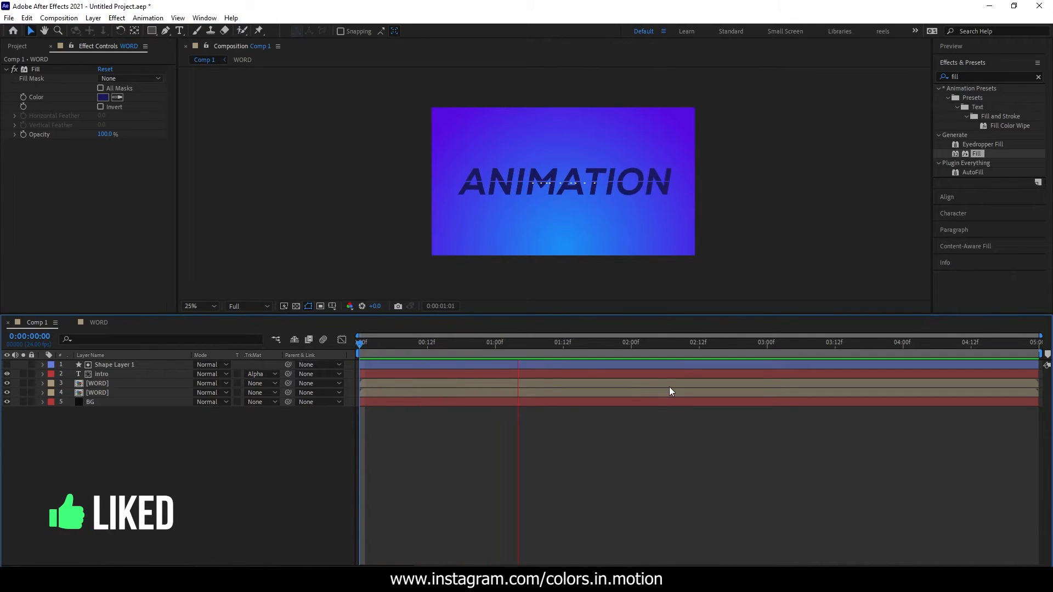
key("space")
Move the current time to 0:00:01:12 and lock the BG layer
left_click_drag(508, 364, 565, 356)
key("ctrl+a")
left_click(136, 464)
left_click_drag(126, 400, 261, 434)
mouse_move(567, 349)
left_mouse_down()
mouse_move(456, 350)
mouse_move(563, 350)
left_mouse_up()
Add a new null object to Comp 1
right_click(187, 448)
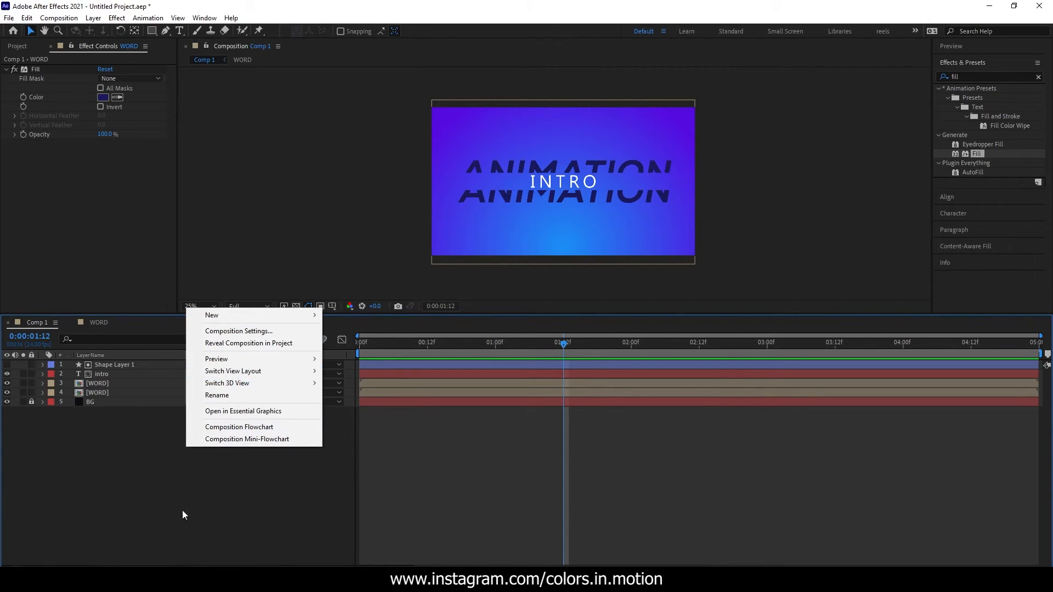
right_click(152, 467)
mouse_move(209, 333)
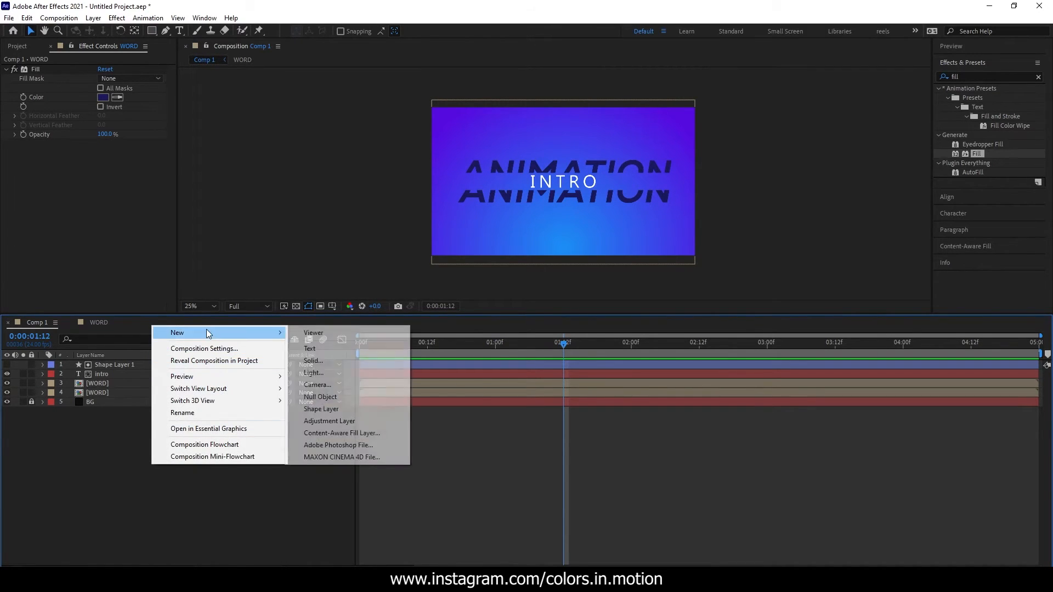
left_click(323, 397)
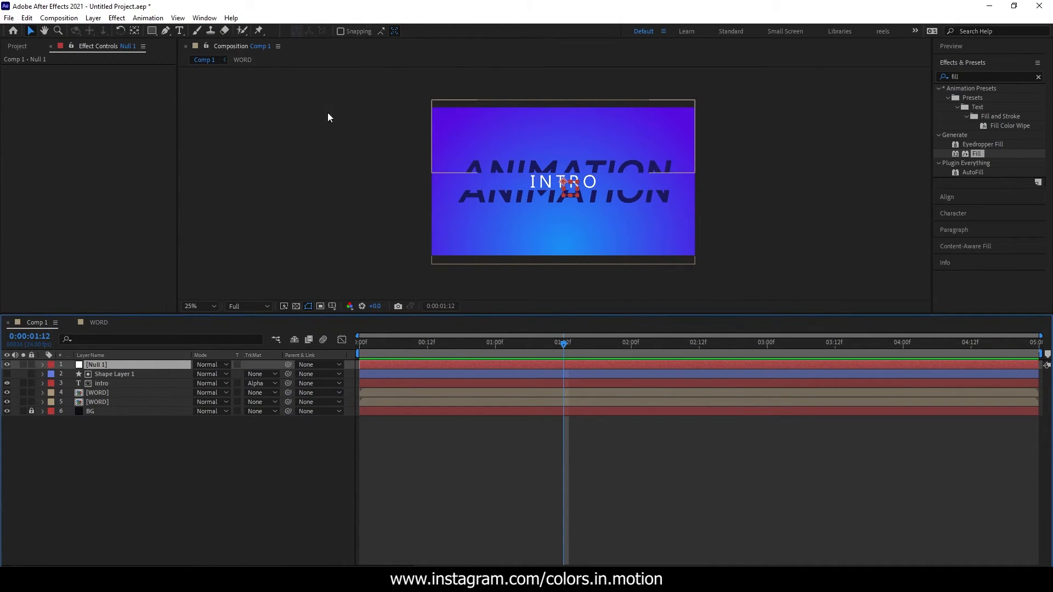
Center the null's anchor point on the null and align the null to the middle of the composition
left_click(135, 32)
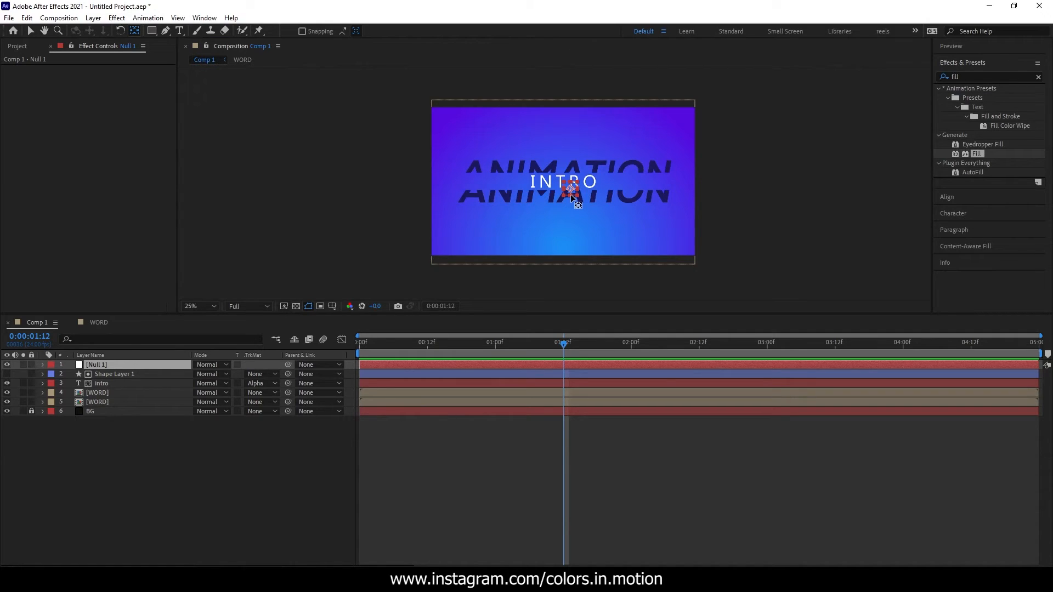
left_click(949, 198)
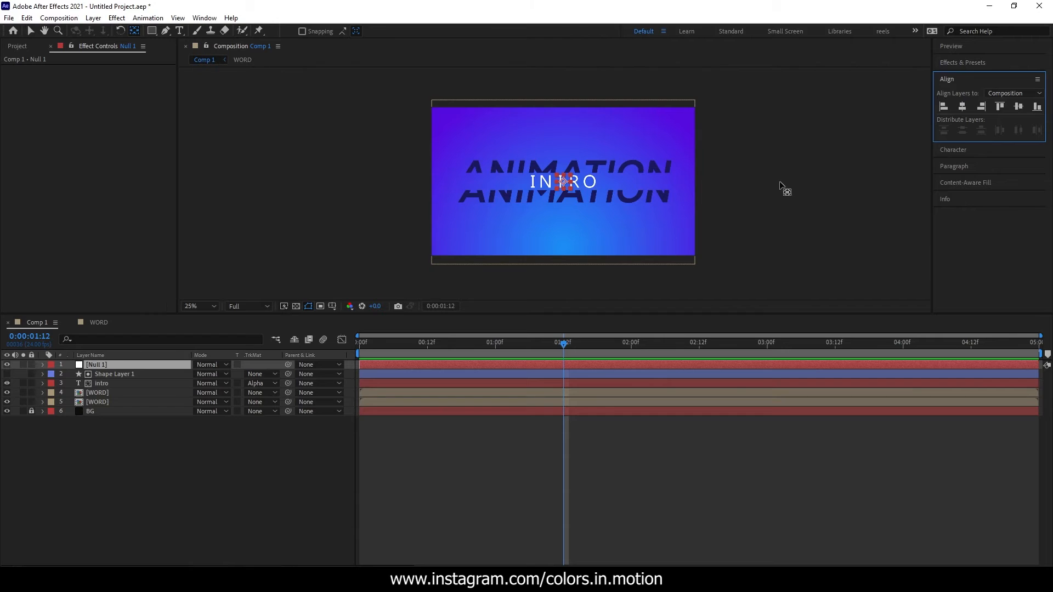
key("v")
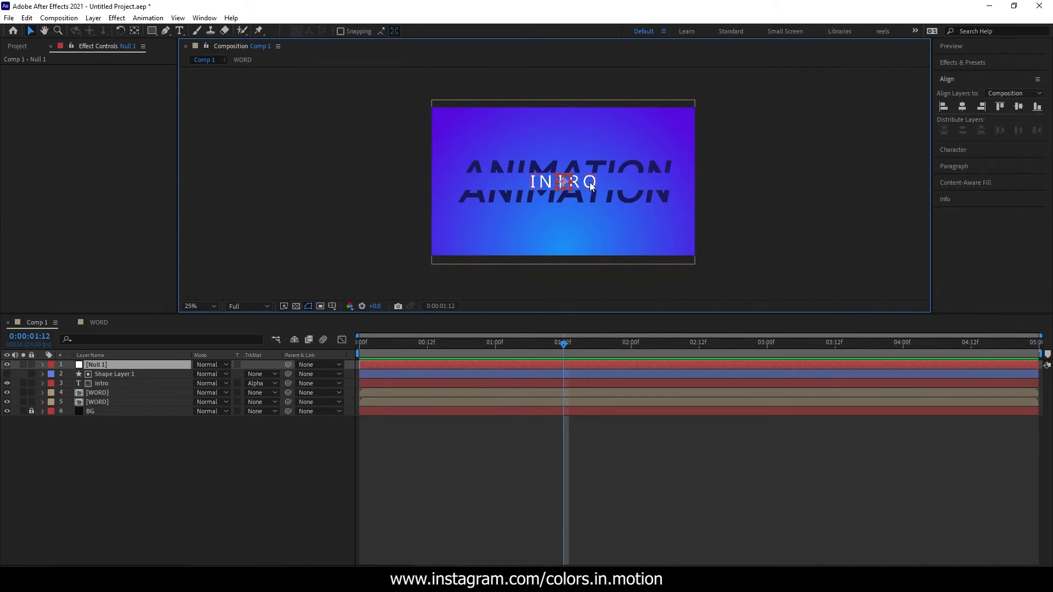
mouse_move(562, 354)
left_mouse_down()
mouse_move(348, 354)
mouse_move(772, 355)
mouse_move(358, 344)
mouse_move(561, 352)
left_mouse_up()
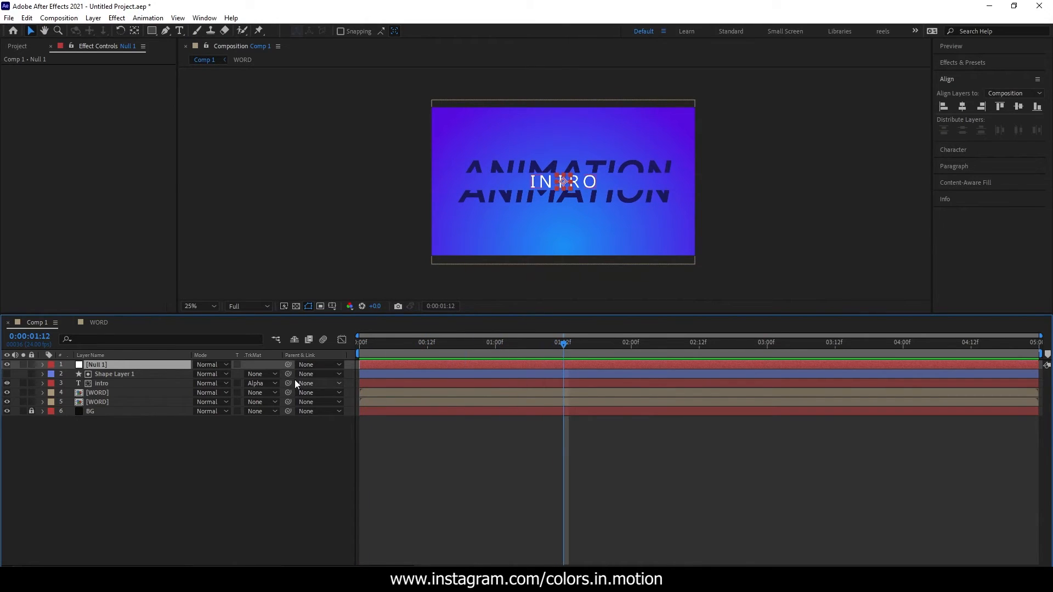
key("s")
key("r")
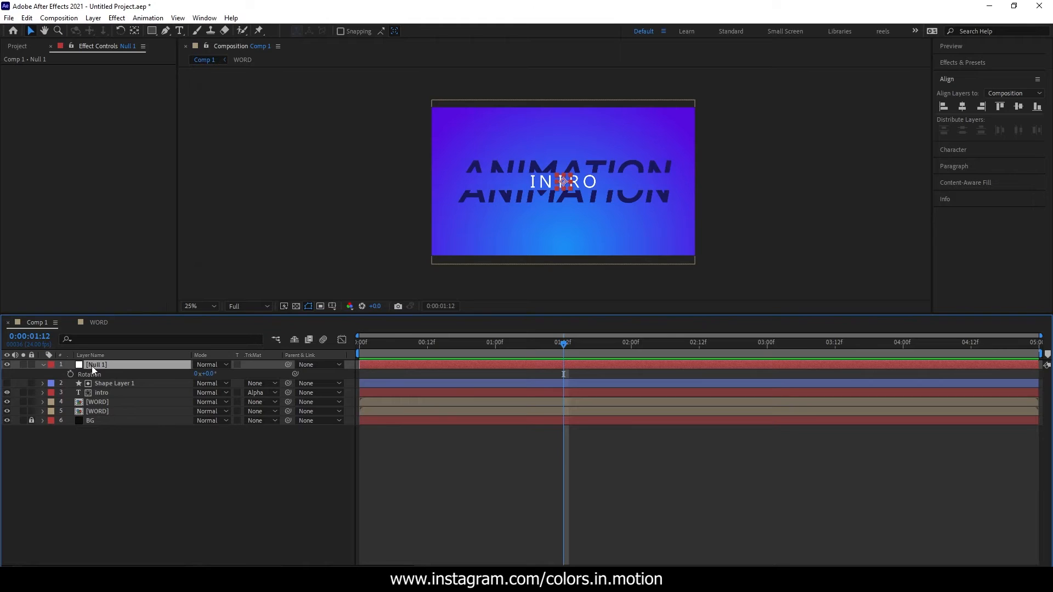
left_click(41, 364)
Parent Shape Layer 1, the intro text and both WORD layers to Null 1
left_click_drag(105, 438, 123, 378)
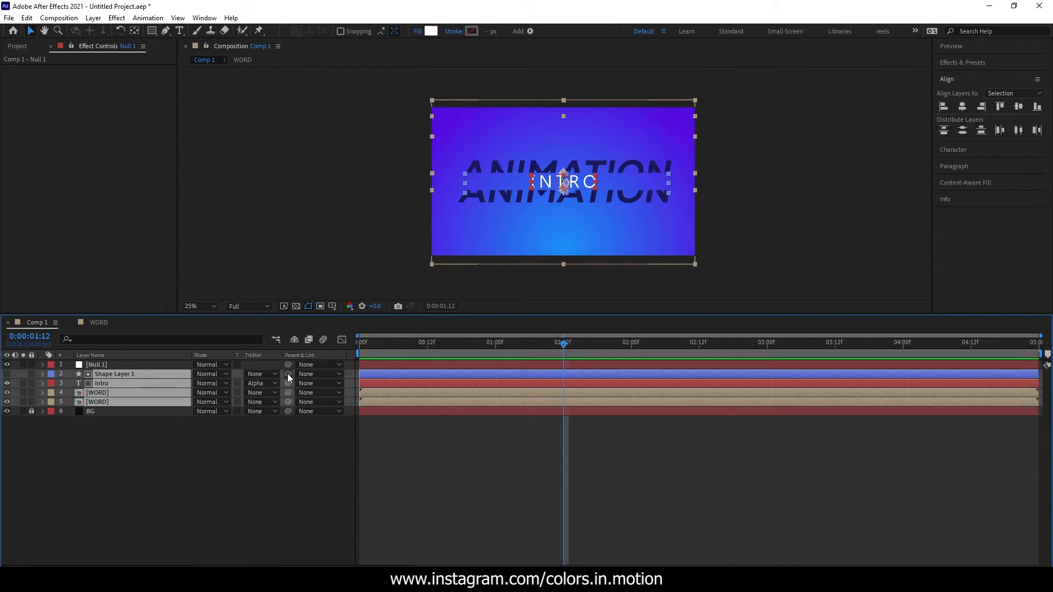
left_click_drag(287, 374, 102, 365)
Show the Position, Scale and Rotation properties of Null 1 together
left_click(103, 366)
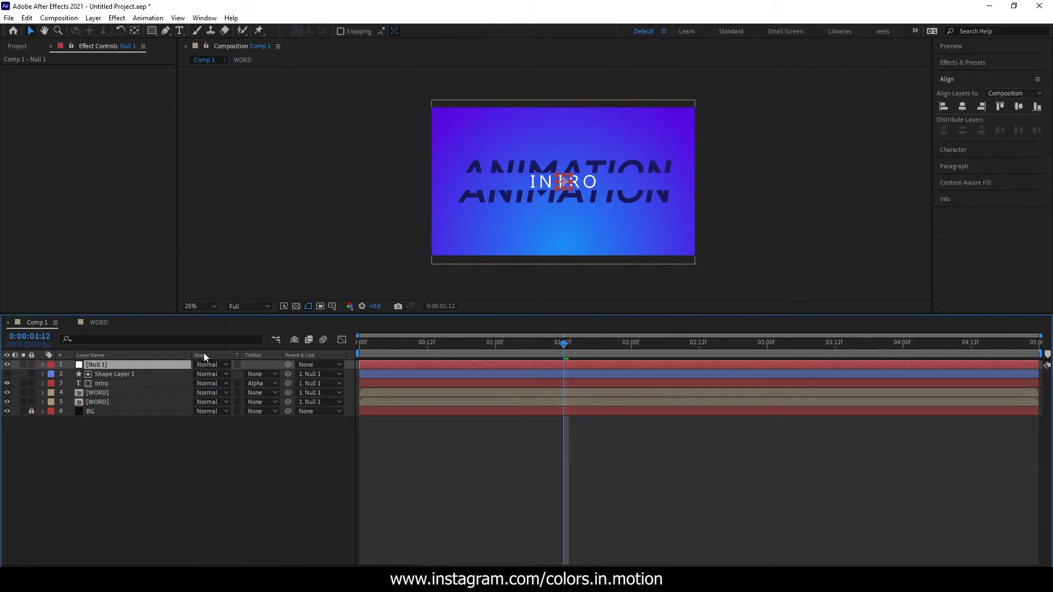
key("p")
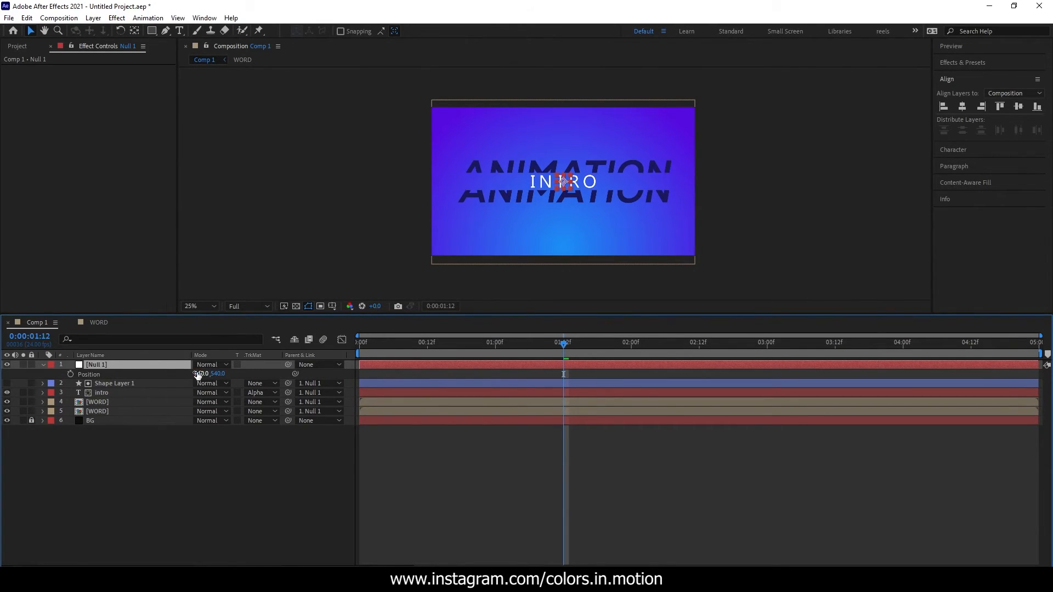
key("shift+s")
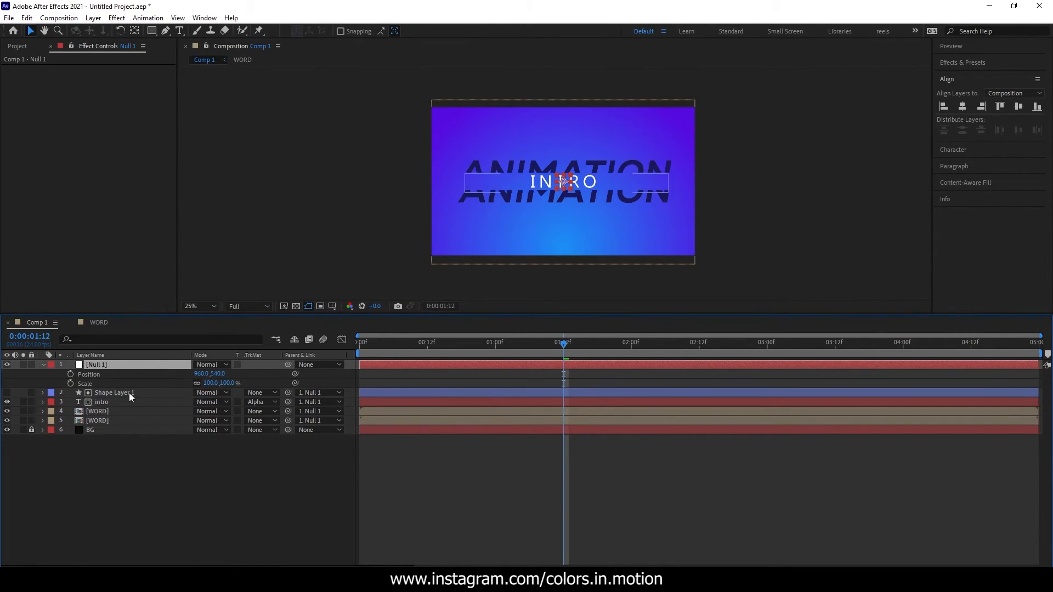
key("shift+r")
Try rotating and scaling Null 1 to test its parented layers, then undo the changes
mouse_move(214, 396)
left_mouse_down()
mouse_move(176, 390)
mouse_move(258, 391)
mouse_move(206, 392)
left_mouse_up()
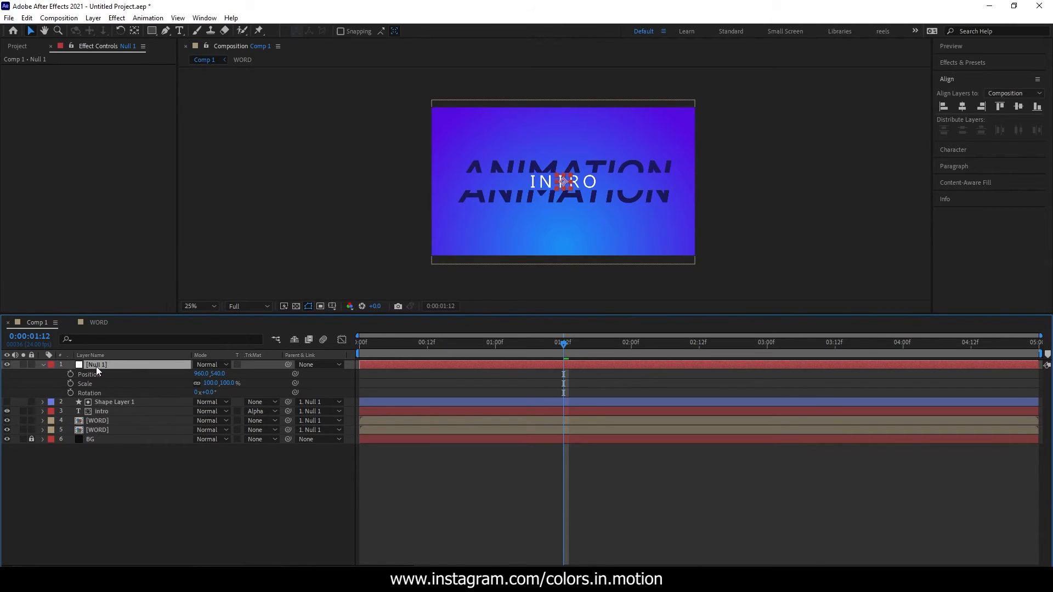
left_click(116, 402)
left_click(107, 411)
left_click(105, 421)
left_click(104, 430)
left_click(114, 366)
mouse_move(216, 391)
left_mouse_down()
mouse_move(180, 391)
mouse_move(234, 383)
mouse_move(207, 383)
left_mouse_up()
key("ctrl+z")
key("ctrl+z")
Add a Scale keyframe to Null 1 at 0:00:01:06, where the word halves are parting
left_click_drag(564, 343, 356, 356)
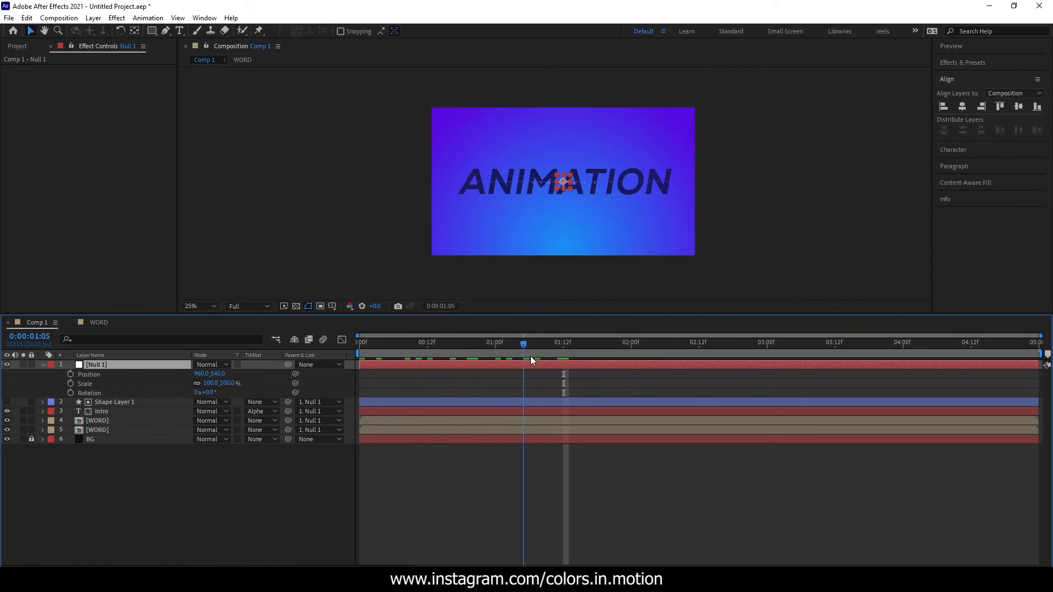
left_click_drag(531, 357, 315, 355)
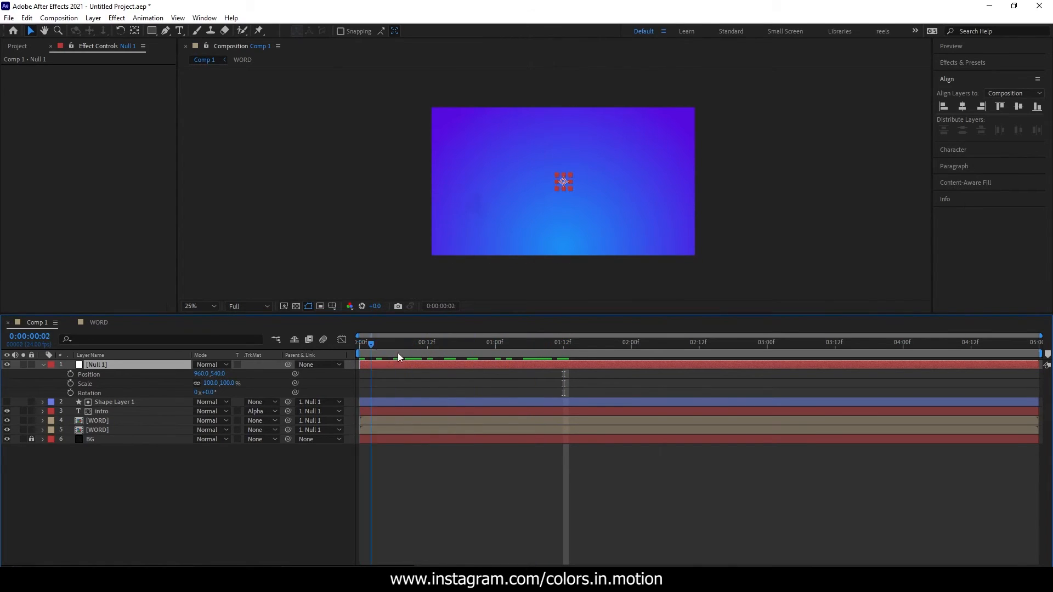
left_click_drag(401, 359, 531, 348)
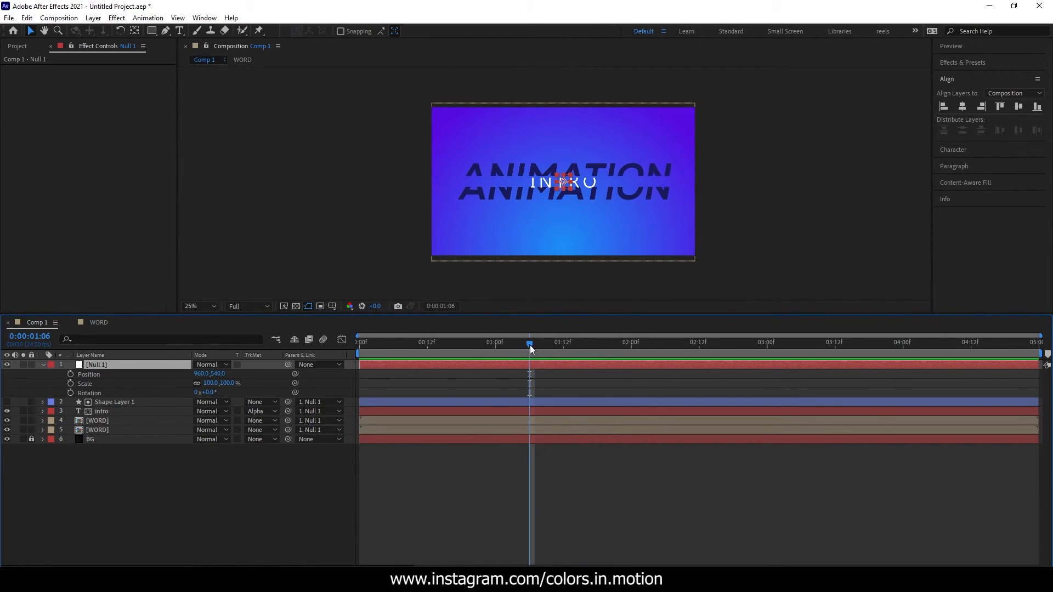
left_click(87, 384)
left_click(71, 383)
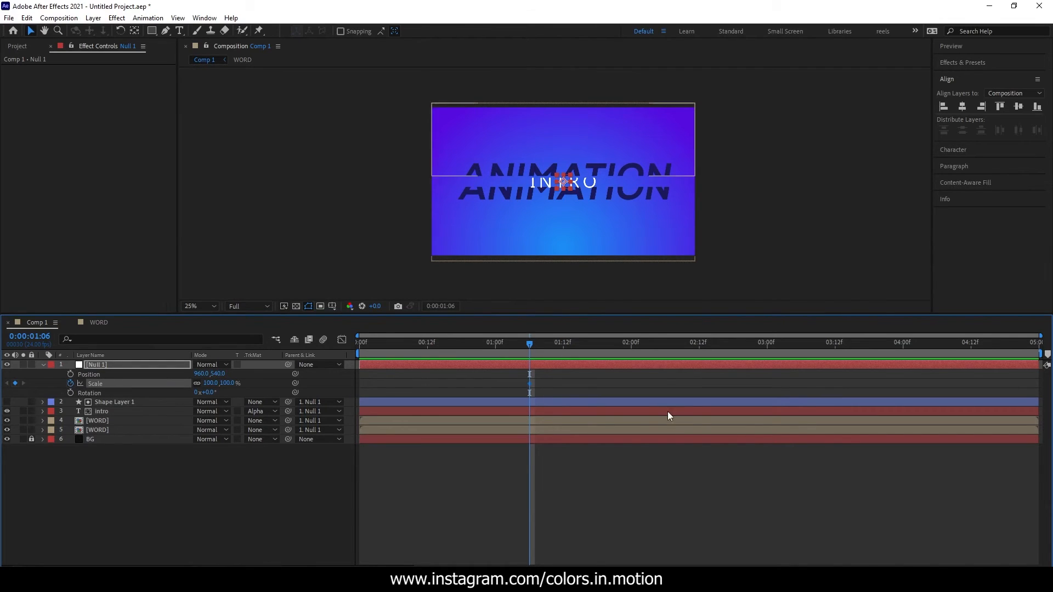
Set Null 1's Scale to 81.7% at 0:00:01:18 and preview the animation
left_click_drag(535, 354, 600, 358)
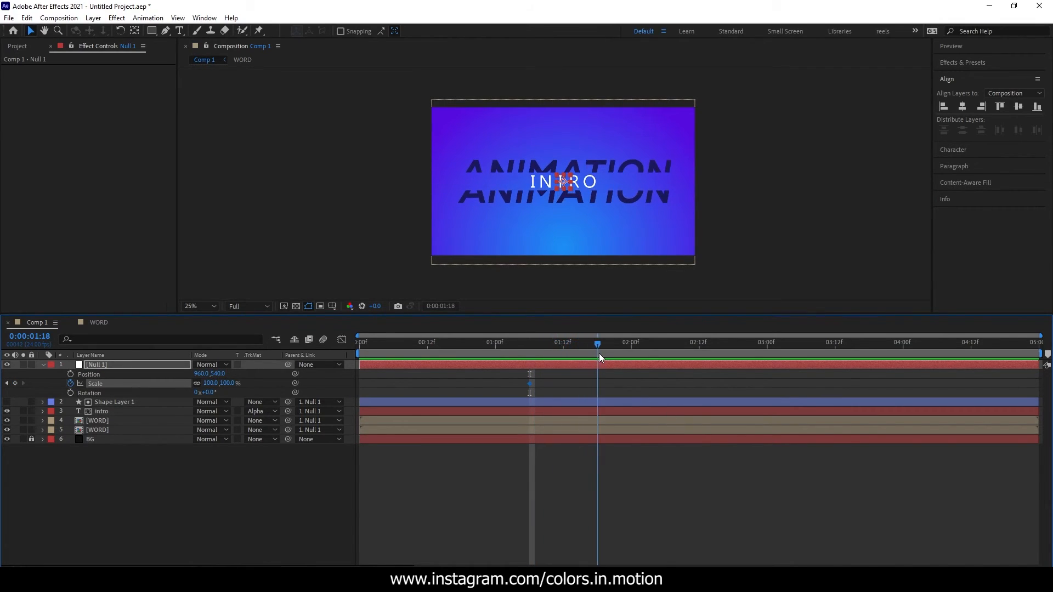
left_click_drag(211, 383, 122, 375)
key("space")
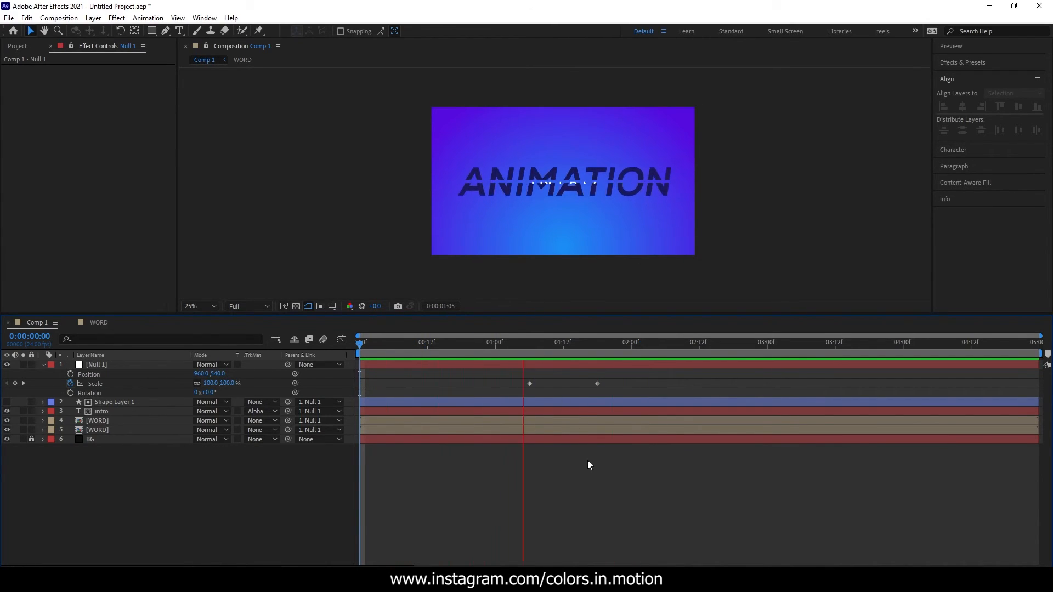
key("space")
Try the first Scale keyframe at 0:00:01:00, preview it, and return the keyframe to 0:00:01:06
left_click_drag(465, 365, 493, 383)
key("Home")
key("space")
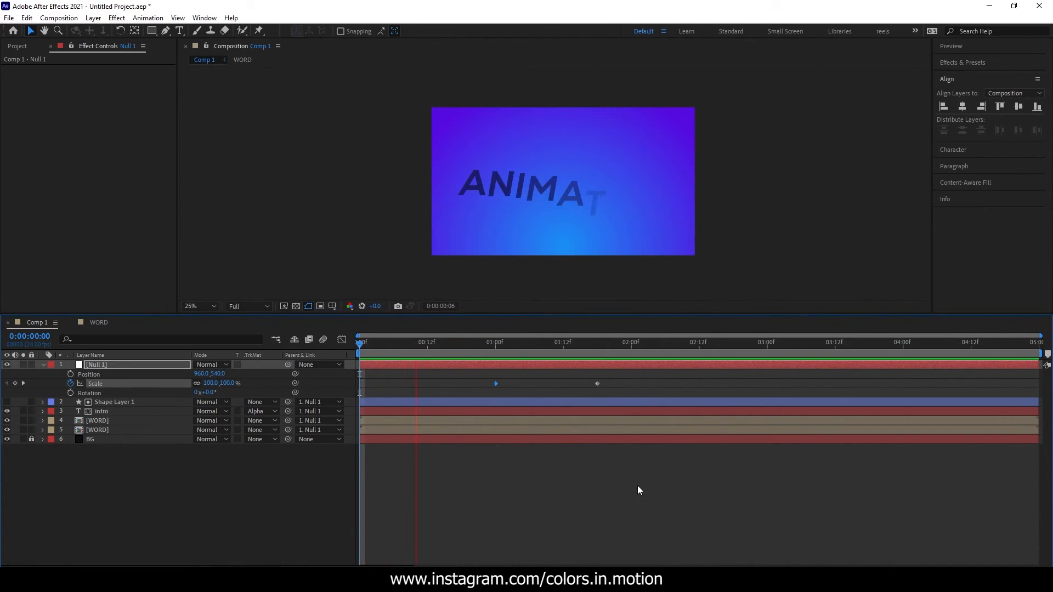
left_click_drag(591, 351, 531, 363)
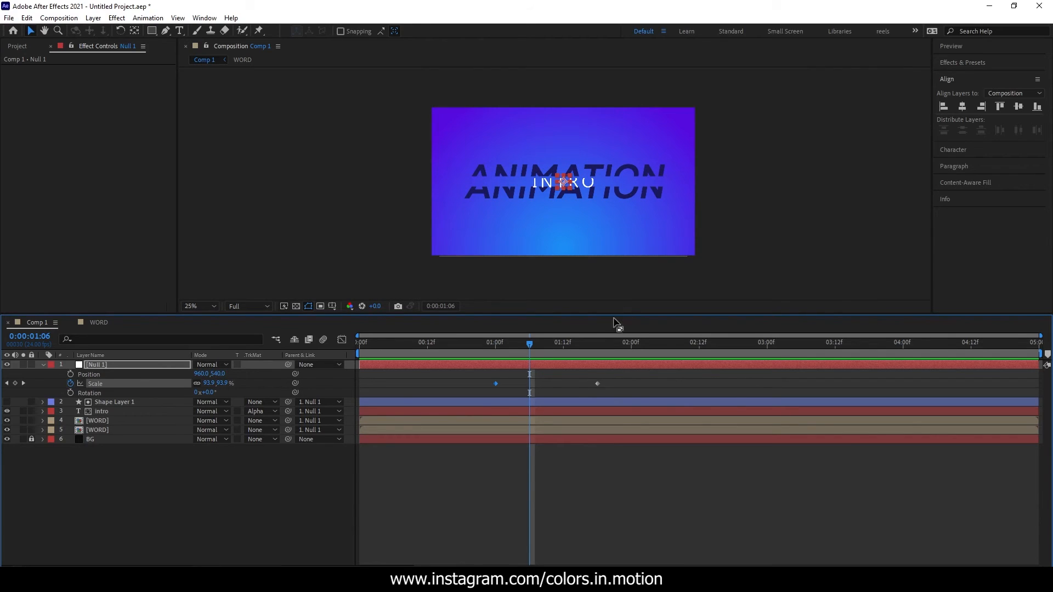
left_click_drag(496, 383, 529, 384)
Apply Easy Ease to both Scale keyframes, shape the speed graph to peak early with a long ease-out, and preview
left_click_drag(523, 345, 593, 390)
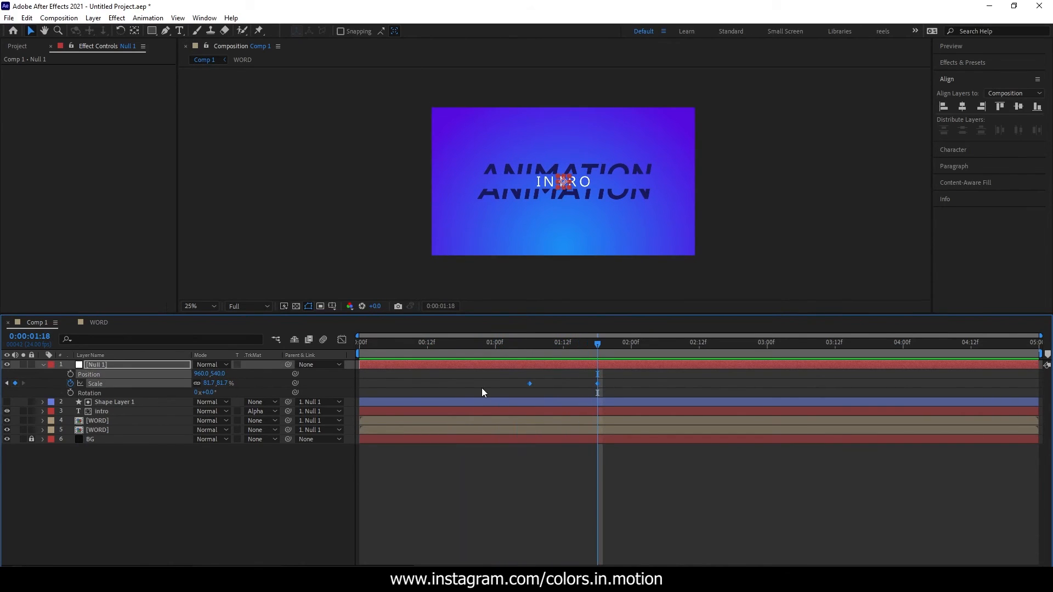
key("F9")
left_click(341, 340)
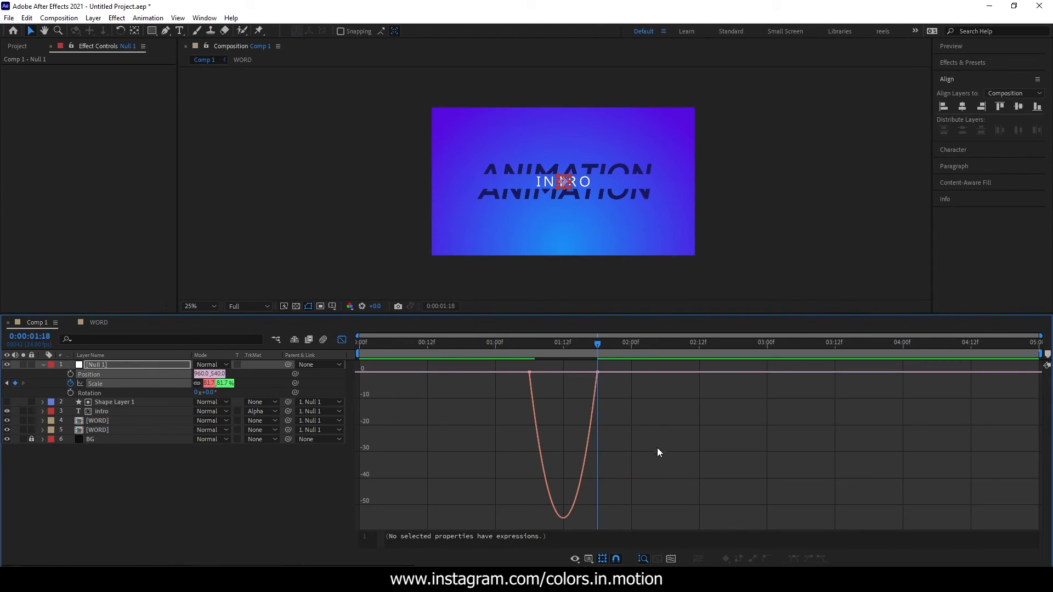
left_click_drag(586, 373, 510, 344)
left_click_drag(565, 373, 561, 375)
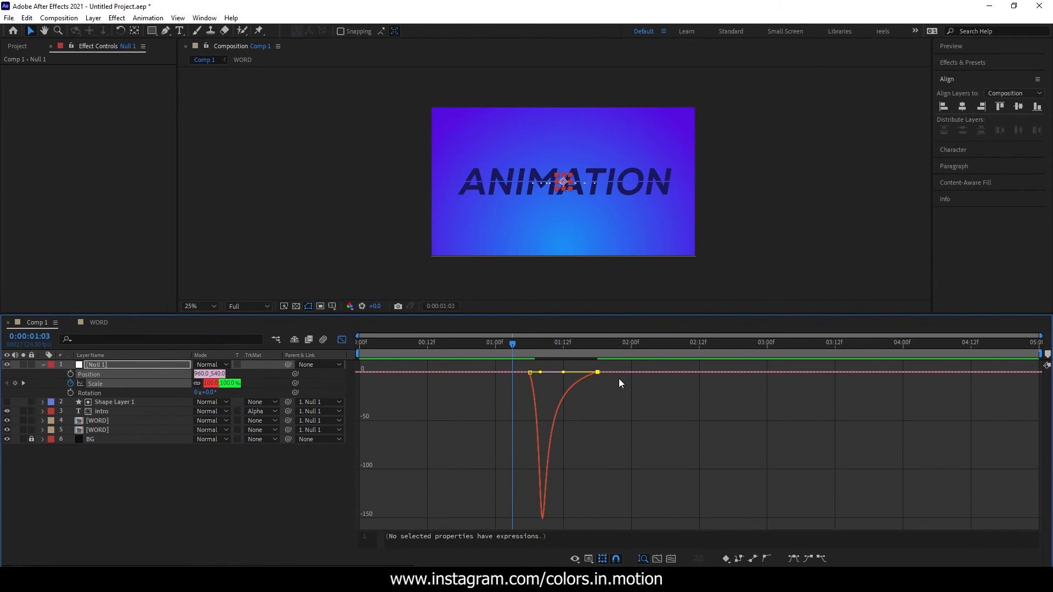
key("space")
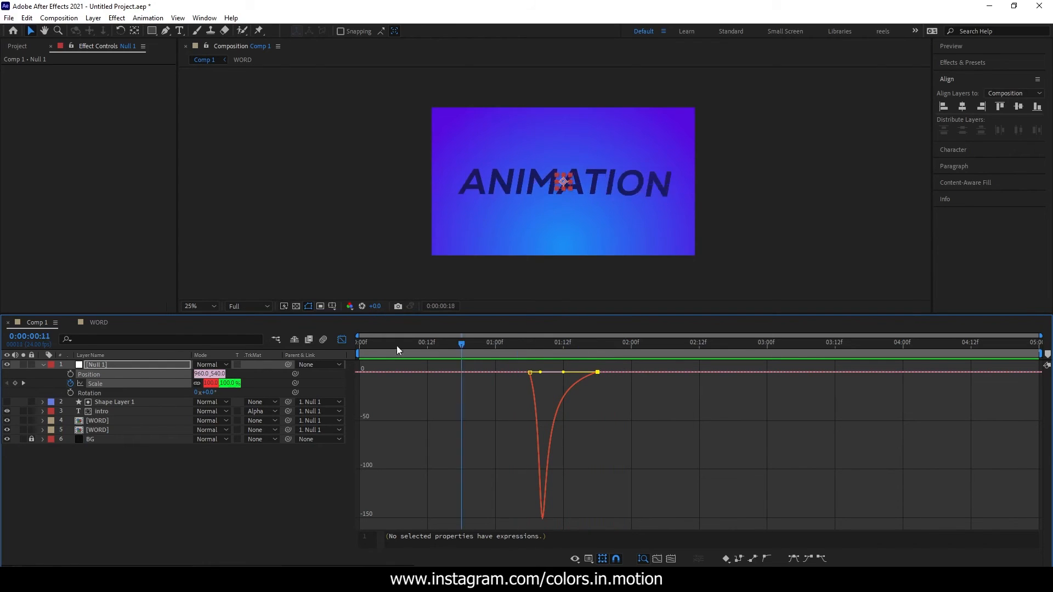
left_click(341, 340)
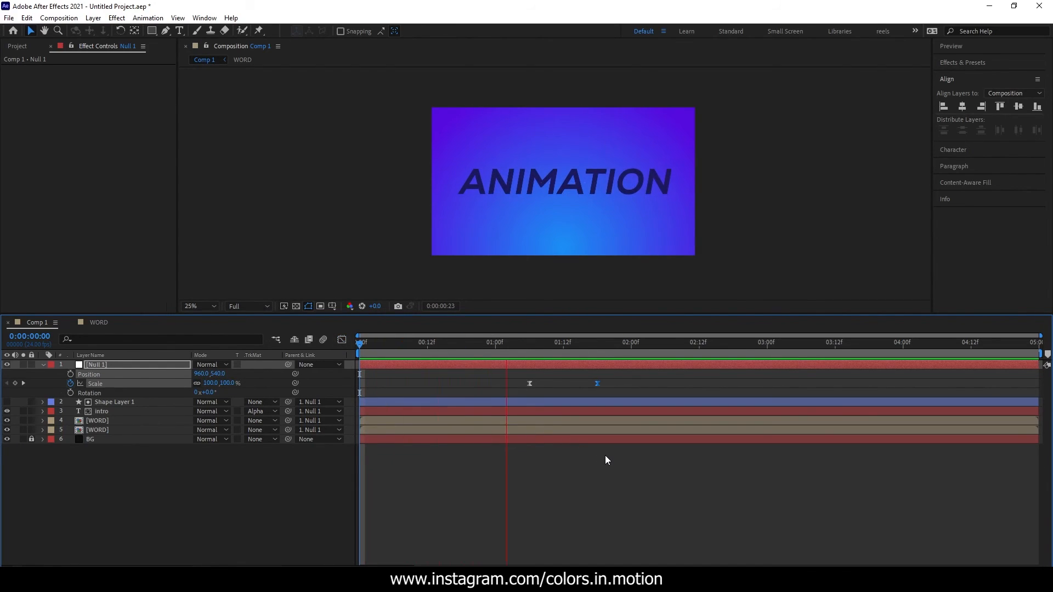
Move Null 1's last Scale keyframe to 0:00:02:00 and preview the animation from the start
left_click_drag(557, 343, 631, 384)
left_click_drag(631, 343, 360, 343)
key("space")
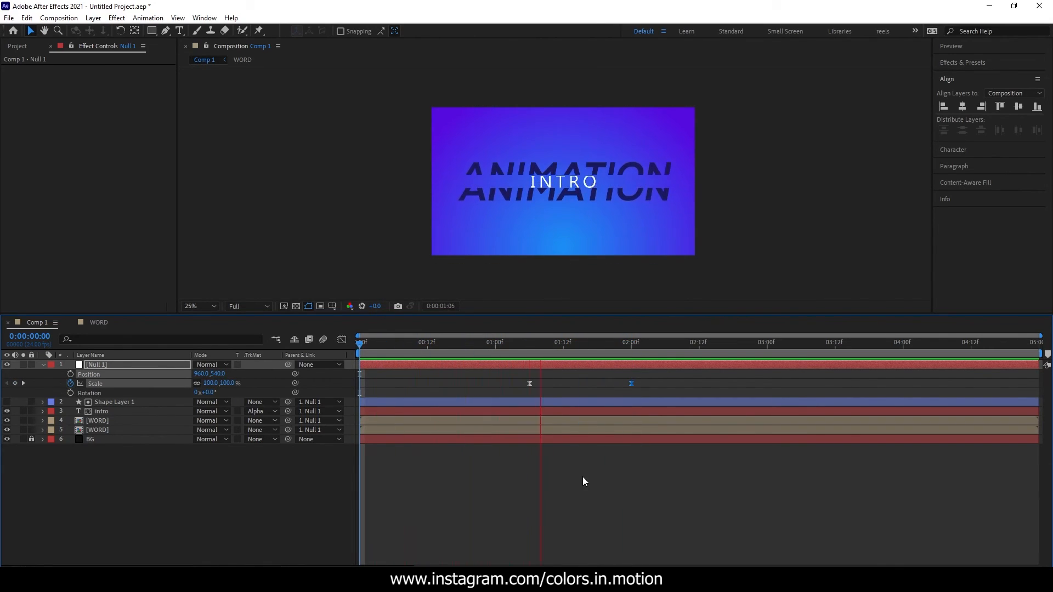
key("space")
left_click_drag(601, 346, 360, 362)
key("space")
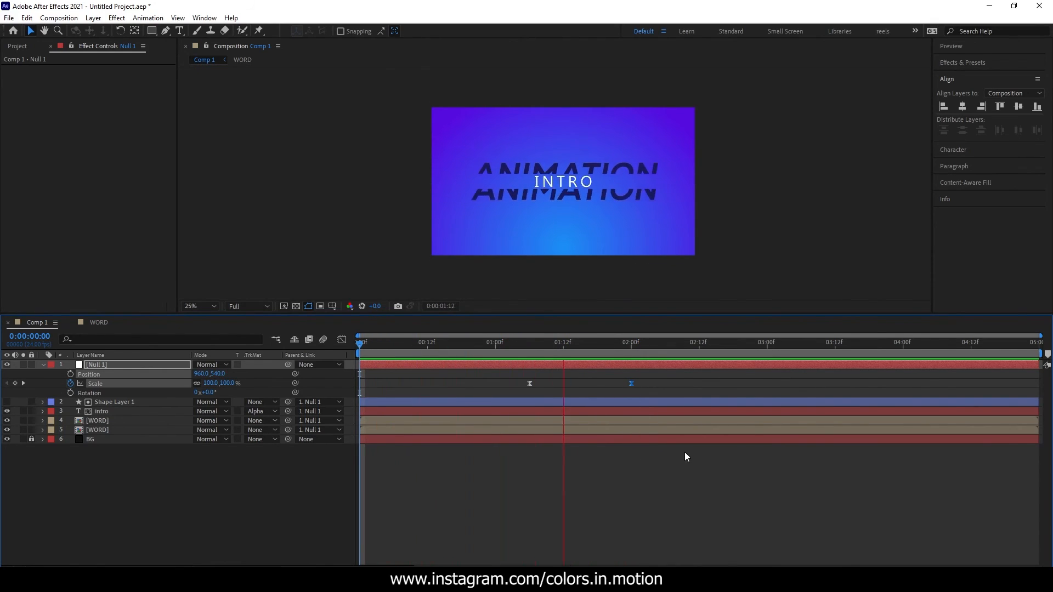
Preview the finished split text animation from the start and scrub past the end of the null's scaling
key("space")
left_click_drag(673, 343, 673, 408)
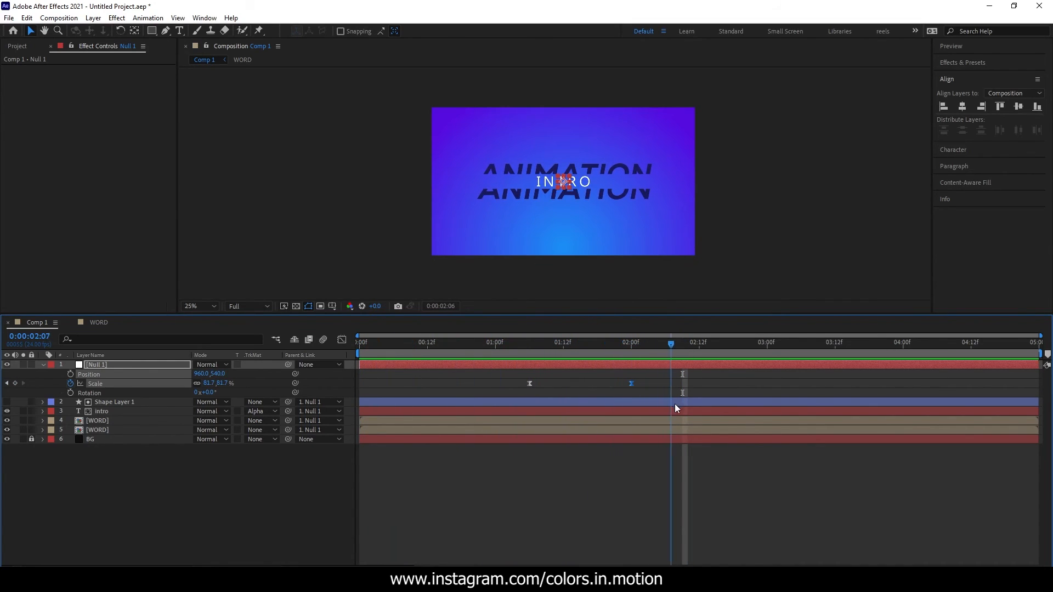
left_click_drag(738, 410, 336, 393)
key("space")
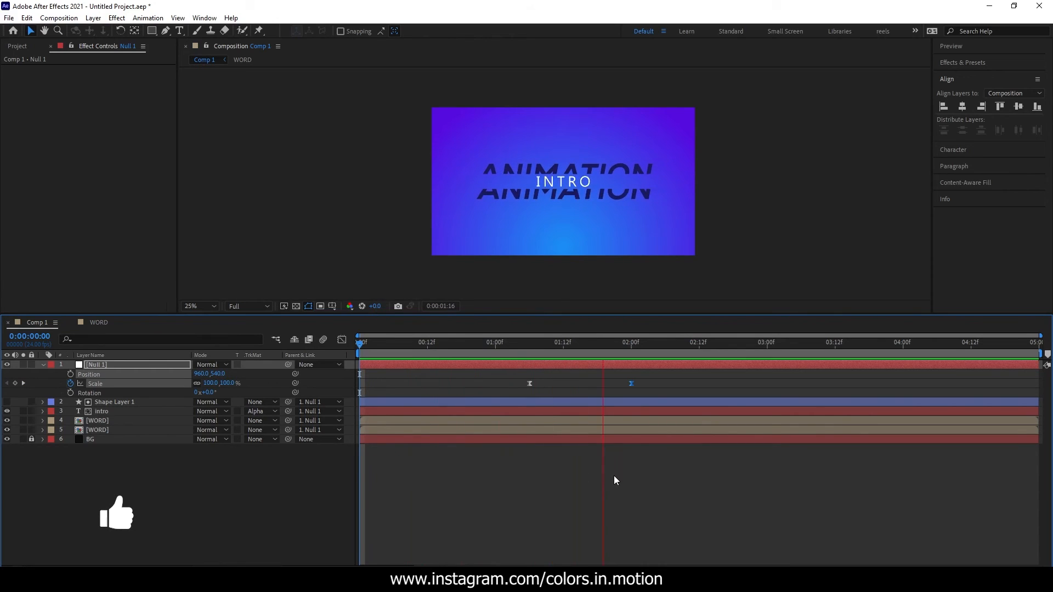
key("space")
left_click_drag(693, 354, 720, 381)
Collapse Null 1's transform properties and check the two WORD precomp layers
left_click(557, 479)
left_click(107, 422)
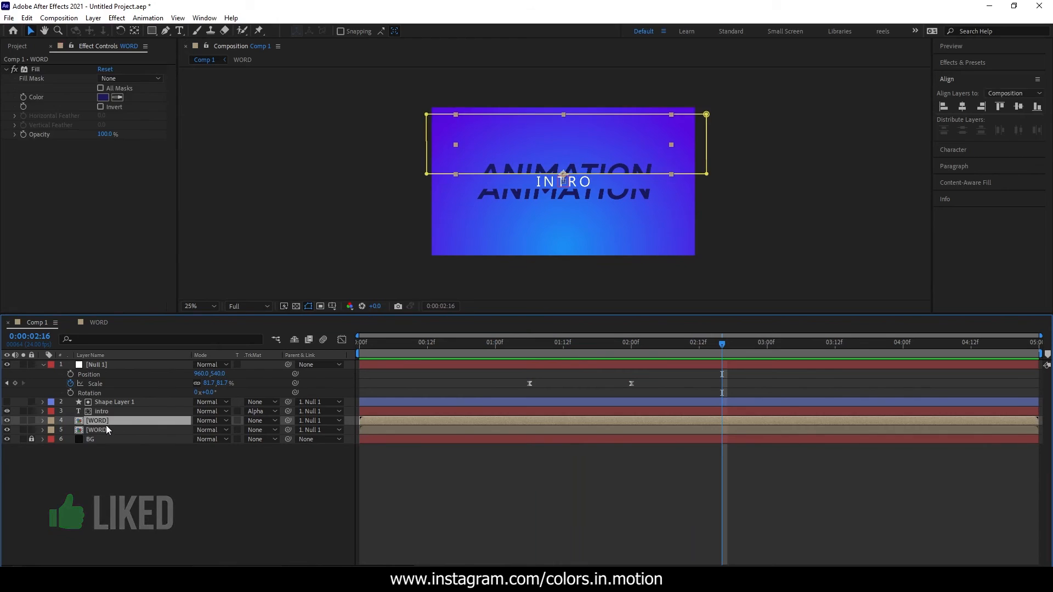
left_click(103, 430)
left_click(42, 365)
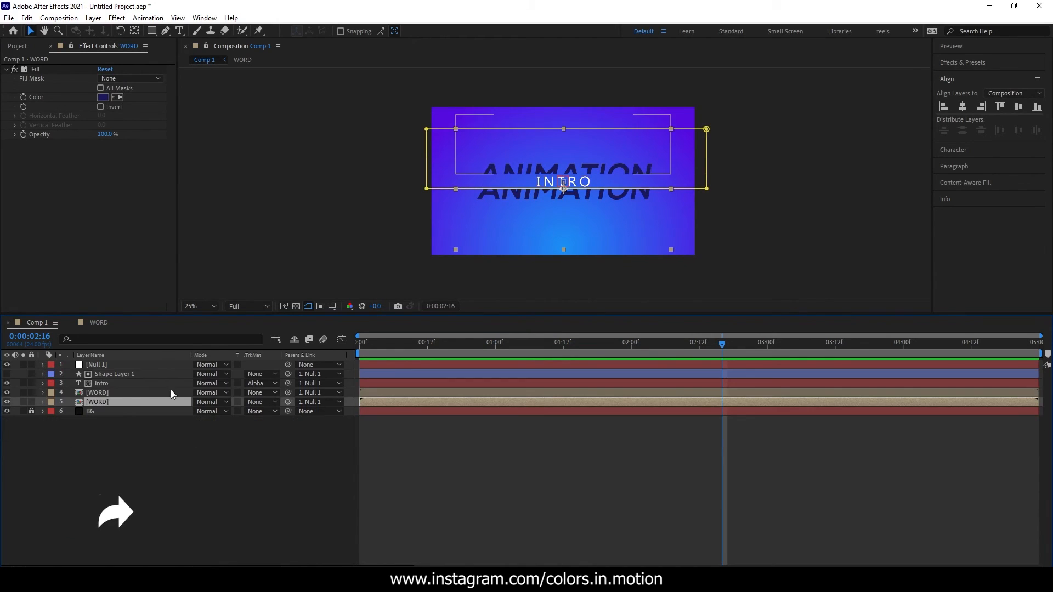
left_click(103, 393)
left_click(111, 415)
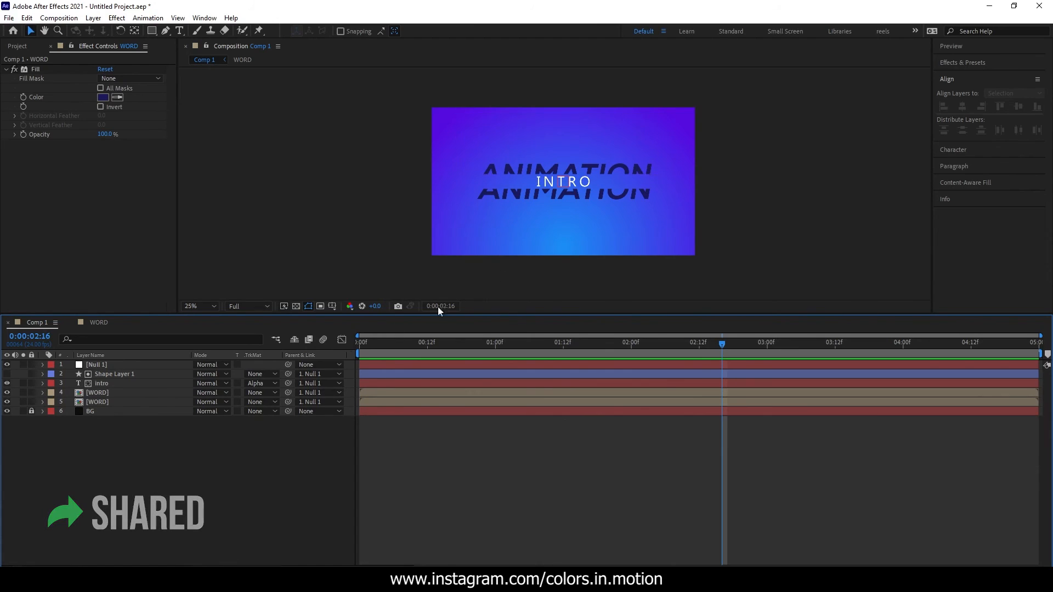
Replace the text inside the WORD precomp with CHARACTER and center it horizontally in the composition
double_click(98, 392)
double_click(554, 184)
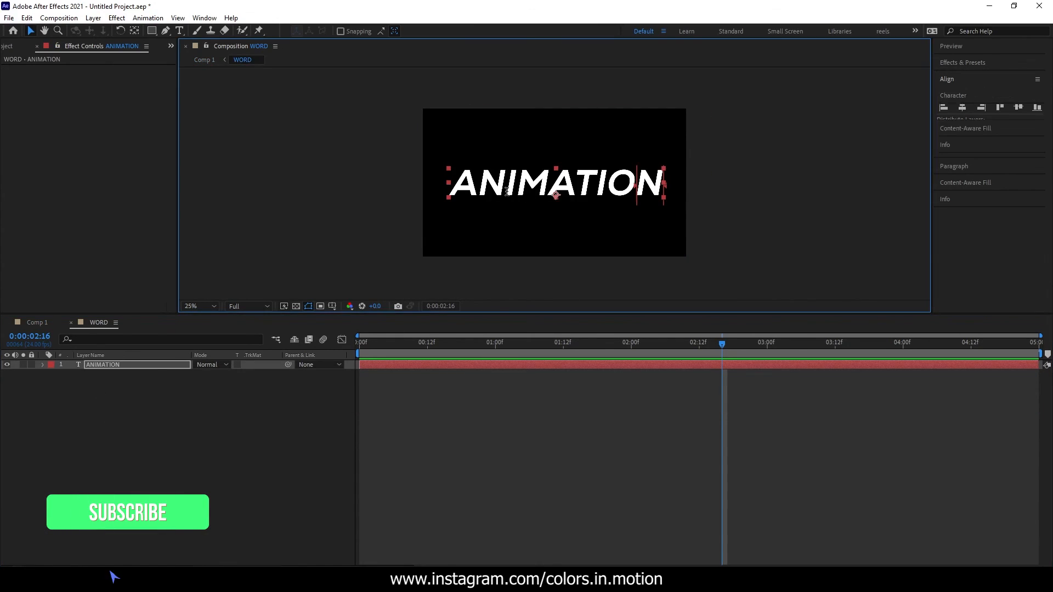
type("CHARACTER")
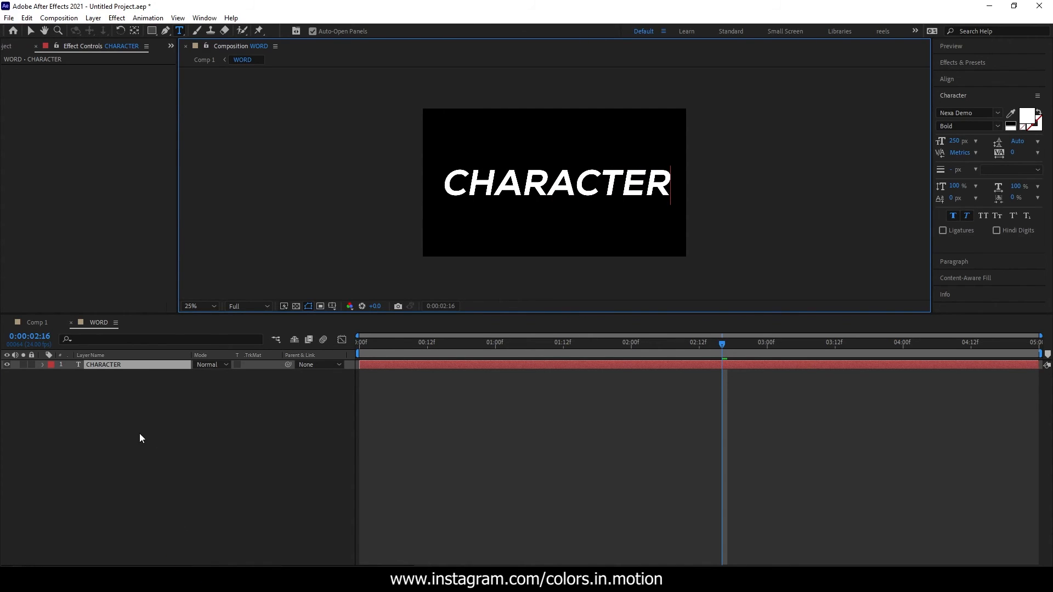
left_click(126, 366)
left_click(947, 79)
left_click(961, 107)
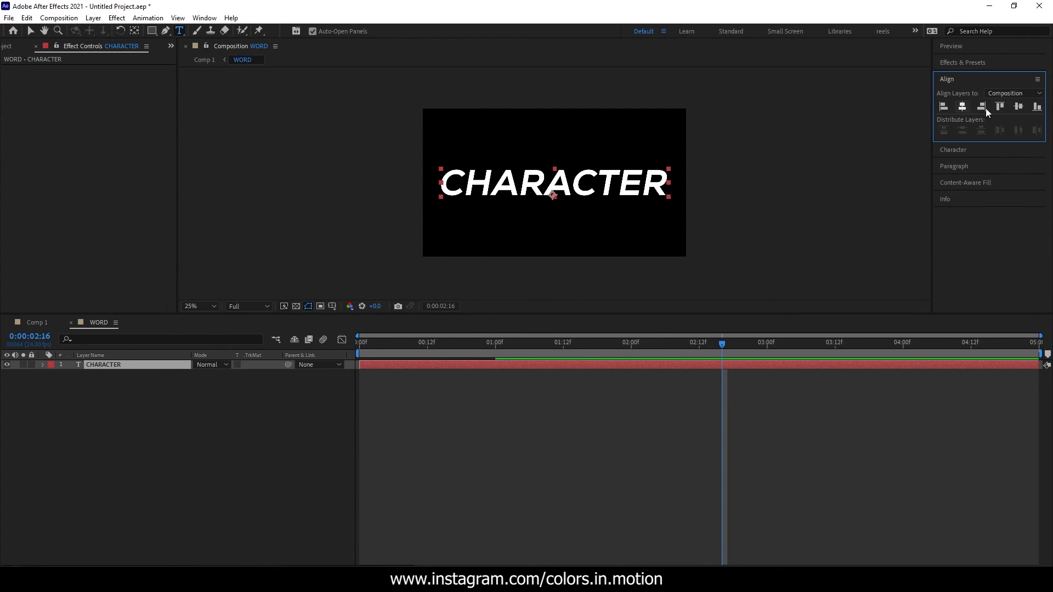
Return to Comp 1 and preview the split animation from the start with the word CHARACTER
left_click(37, 322)
left_click_drag(723, 344, 358, 342)
key("v")
key("space")
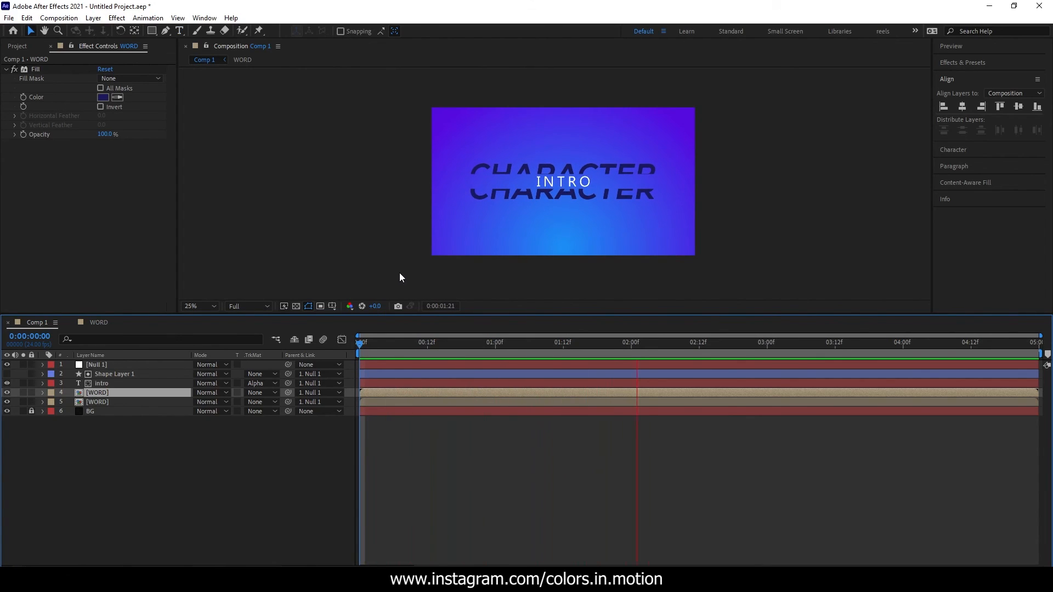
left_click_drag(735, 344, 335, 351)
key("space")
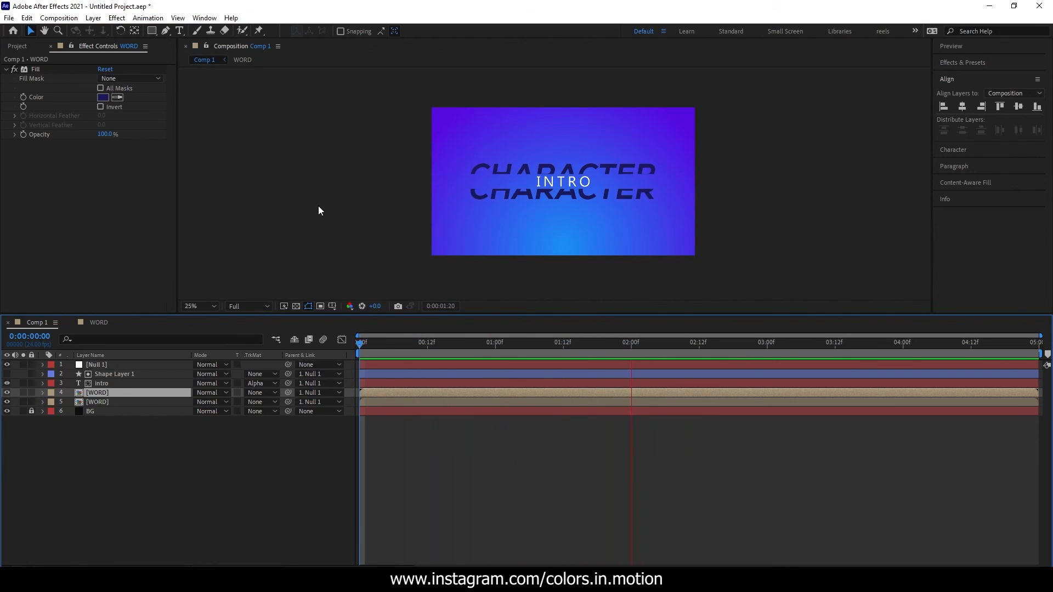
key("space")
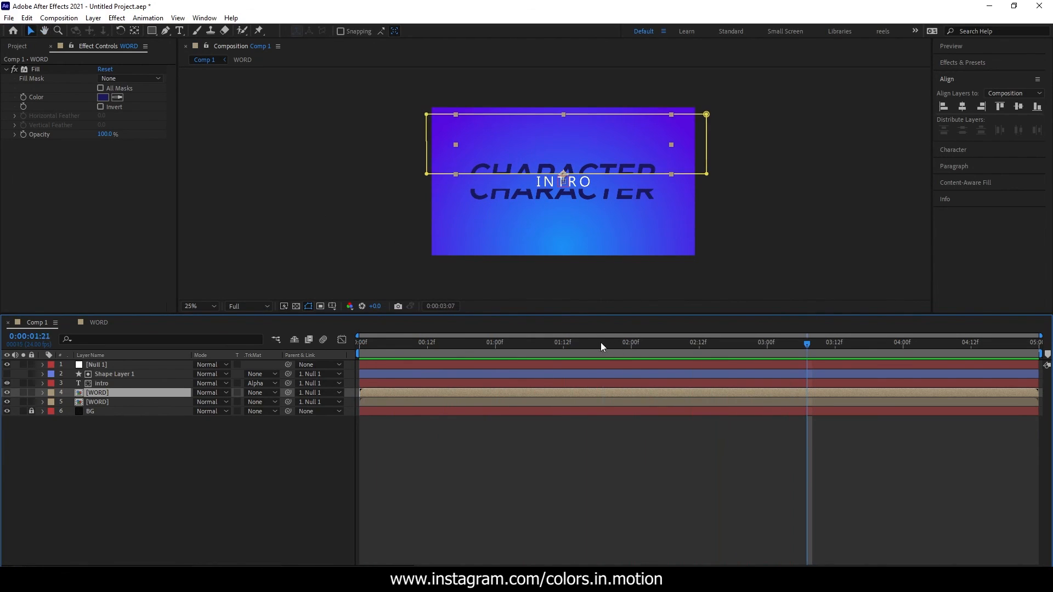
key("Home")
key("space")
key("space")
Change the WORD precomp's text back to ANIMATION and center it horizontally in the composition
double_click(88, 406)
double_click(529, 180)
type("ANIMATION")
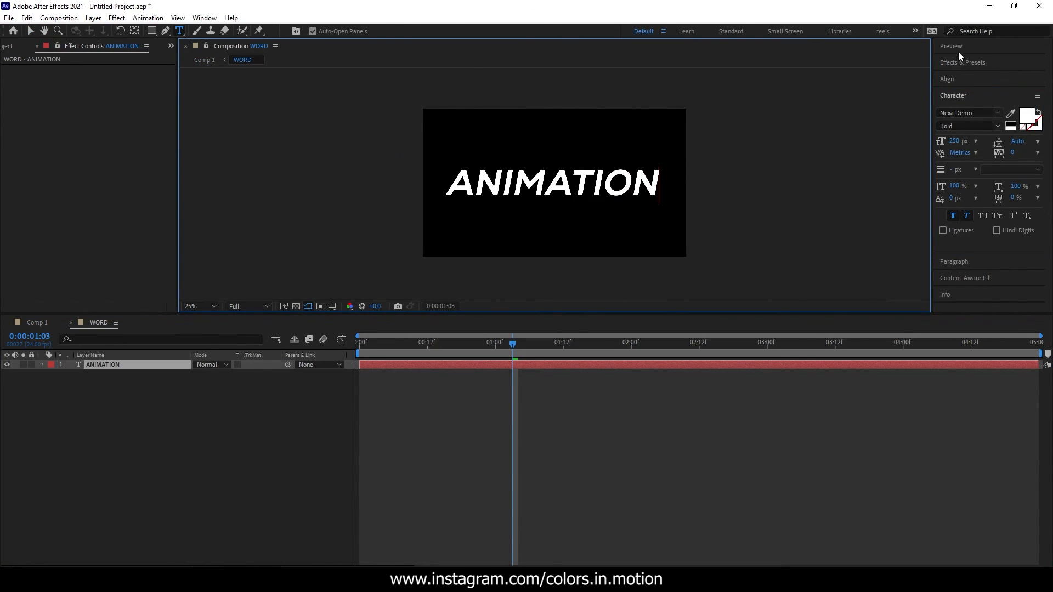
left_click(953, 80)
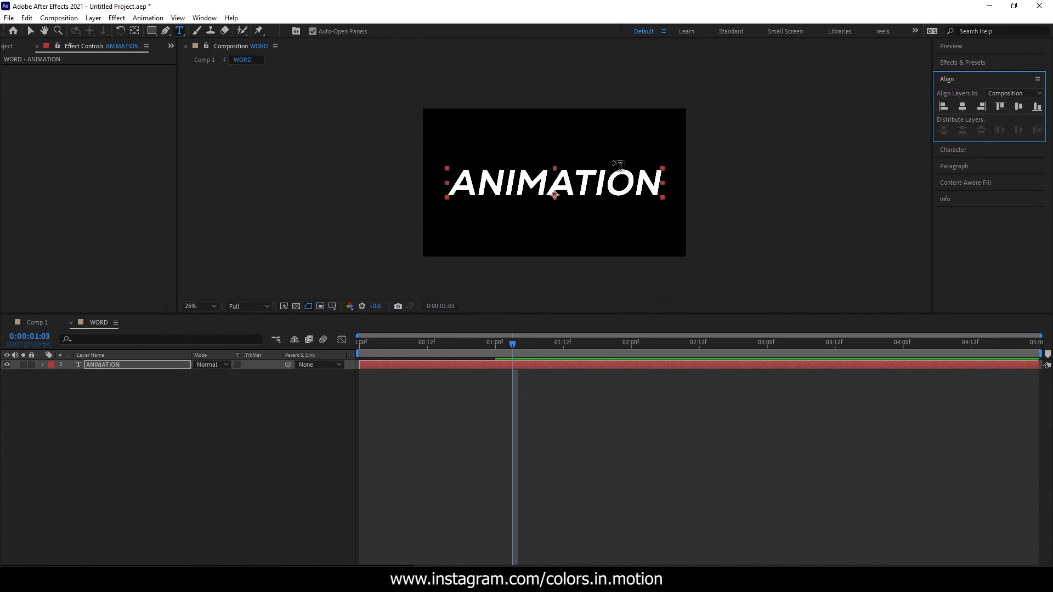
Go back to Comp 1 and preview the ANIMATION version of the split text from the first frame
left_click(39, 322)
left_click_drag(514, 343, 359, 351)
key("v")
key("space")
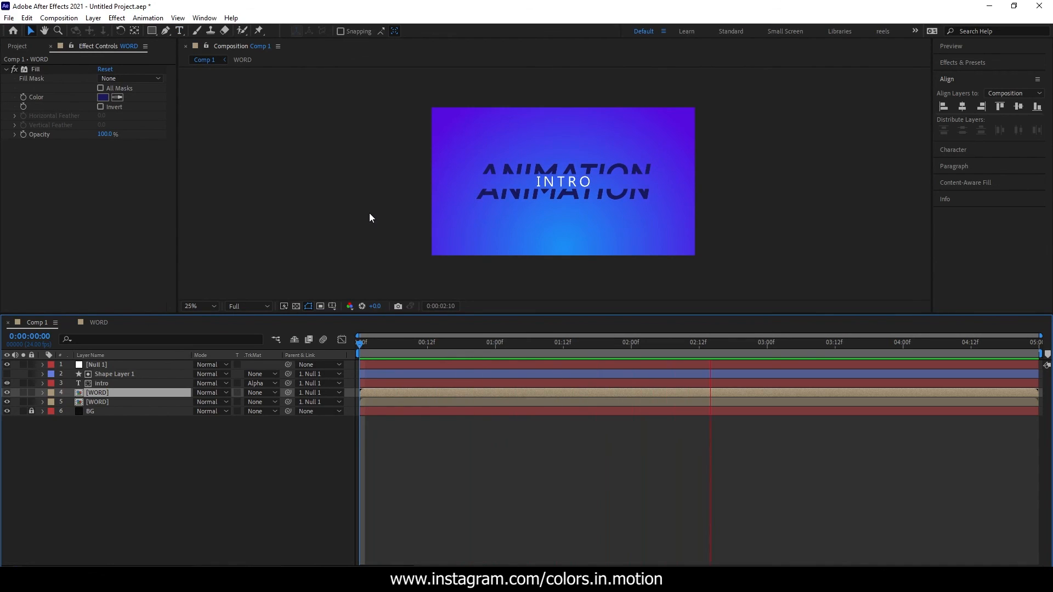
key("space")
key("space")
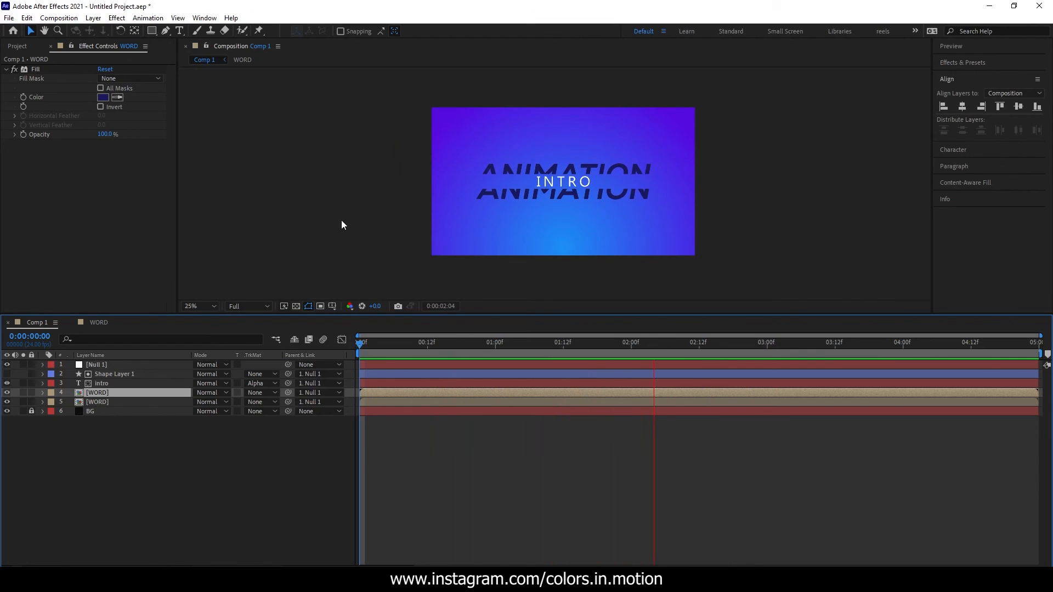
key("space")
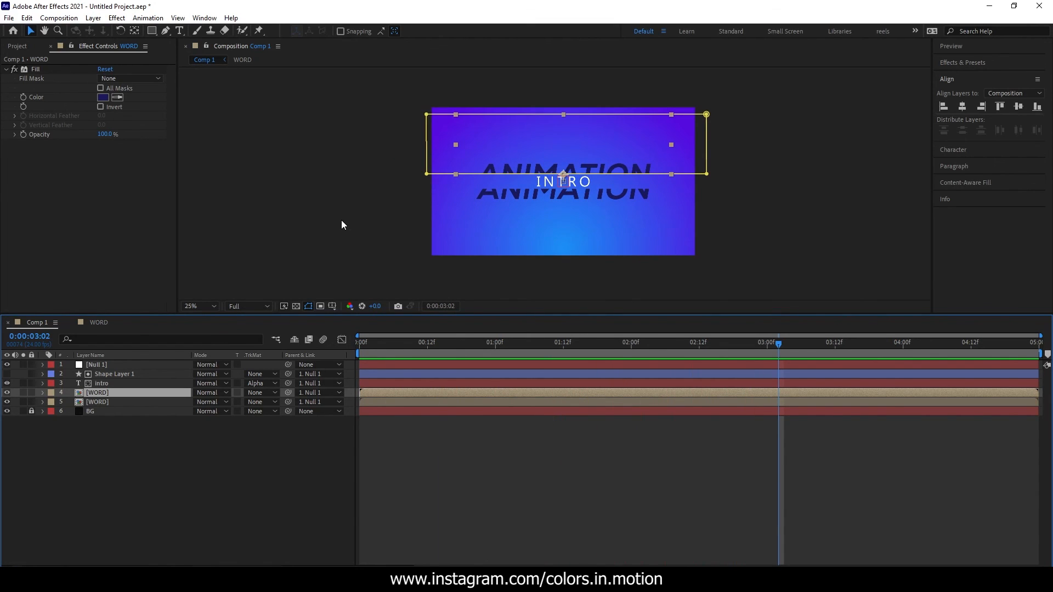